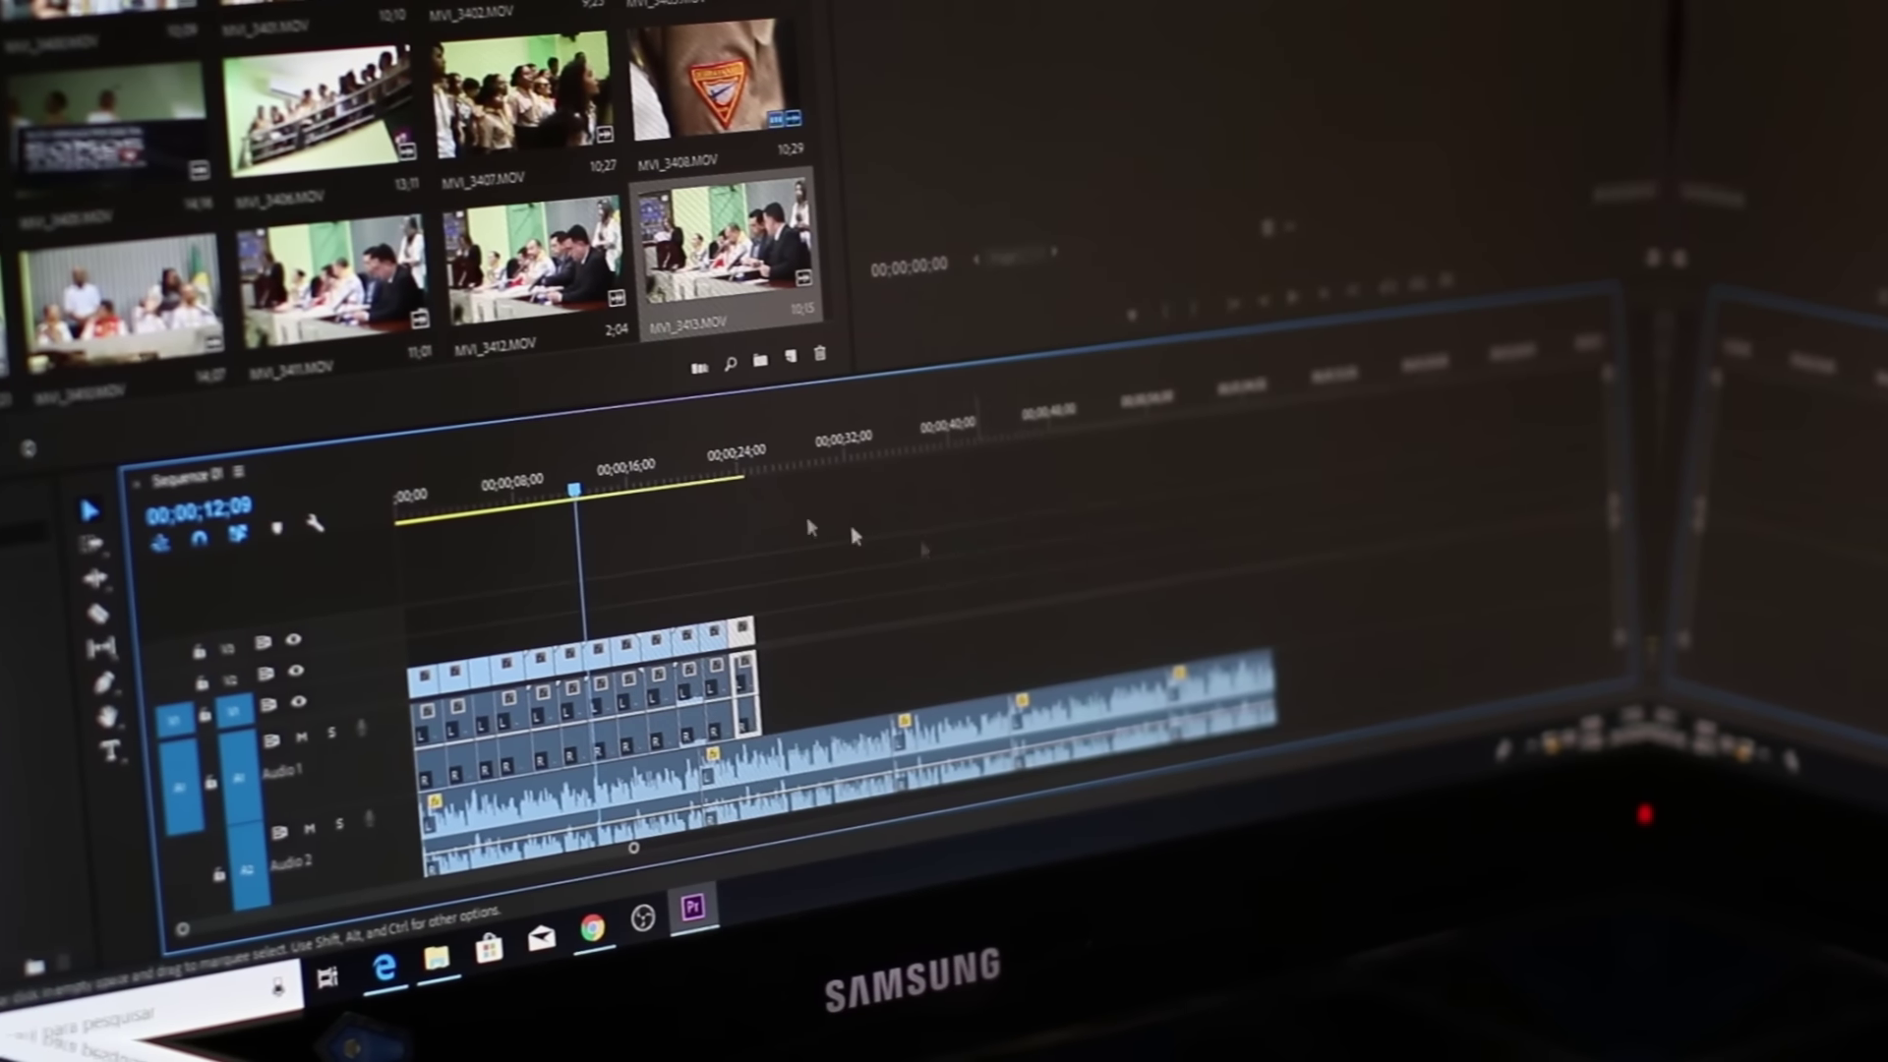
Import recraft.mp4 from the obs folder and add the 12:53 clip to the timeline
left_click(695, 521)
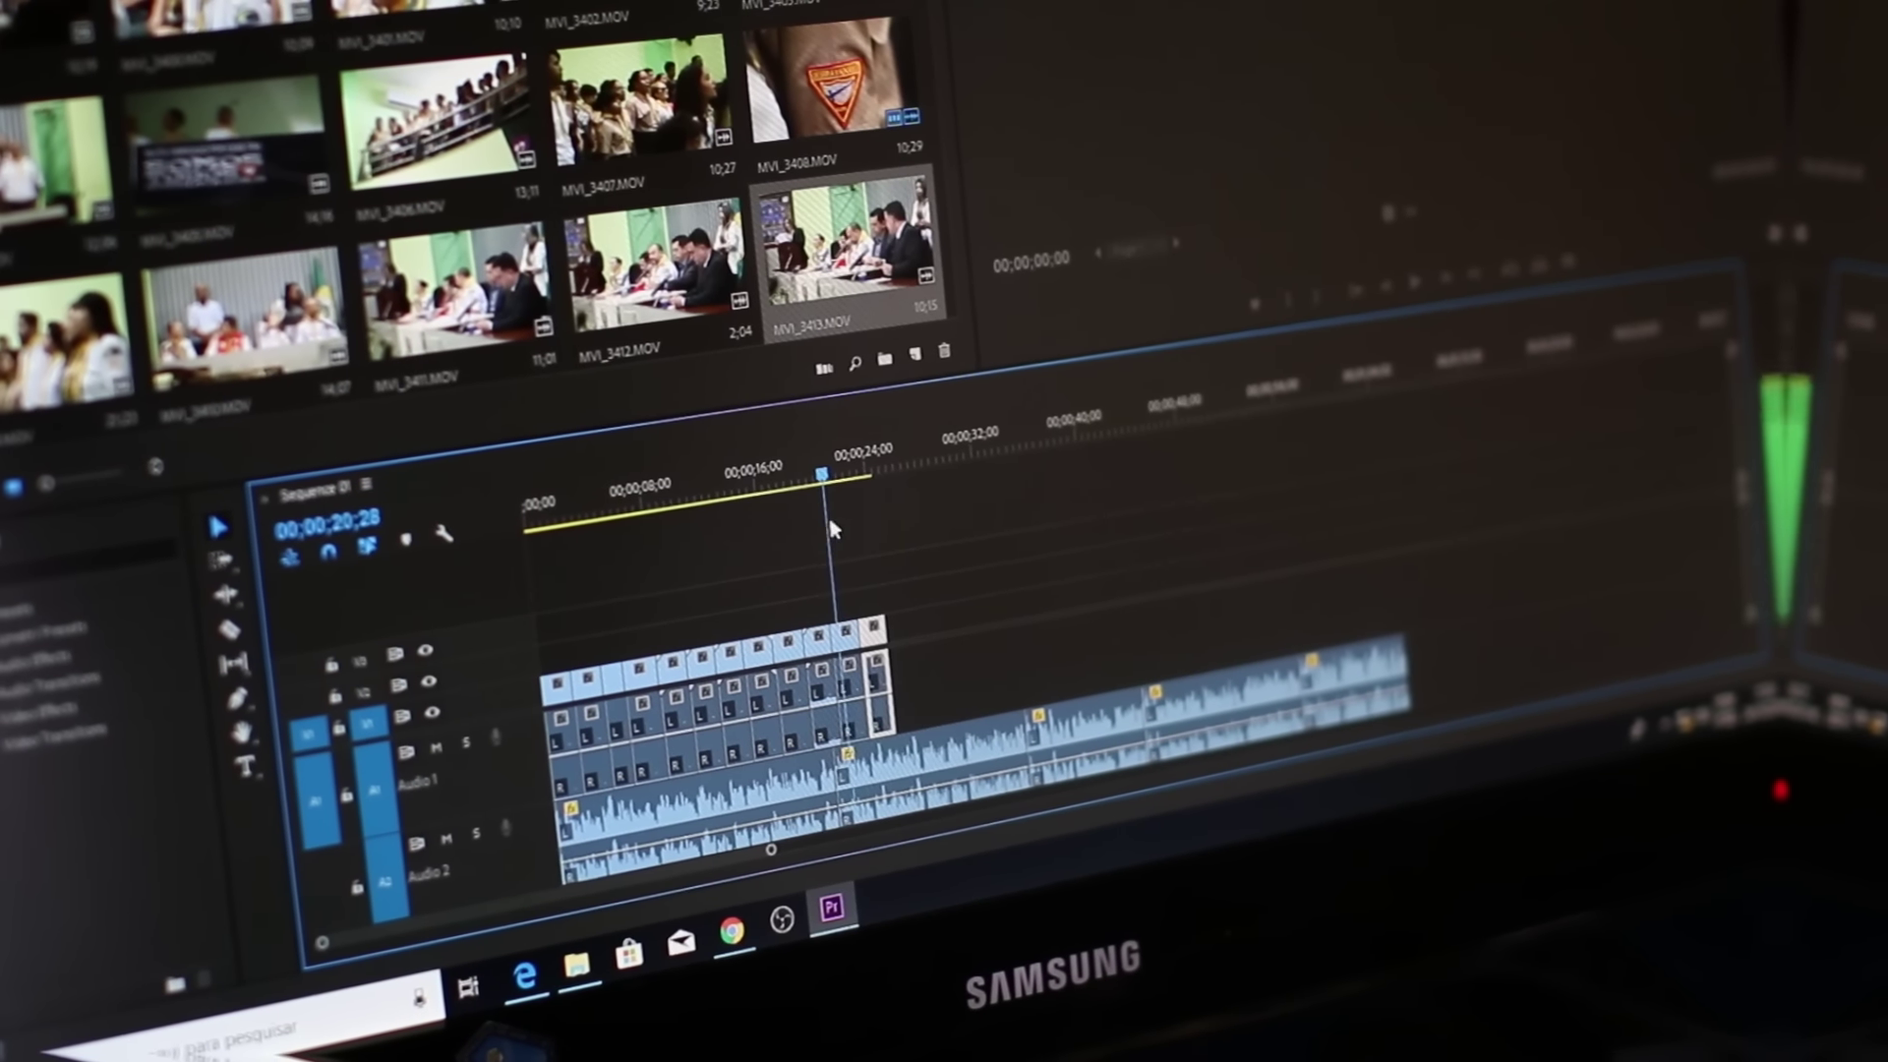
key("space")
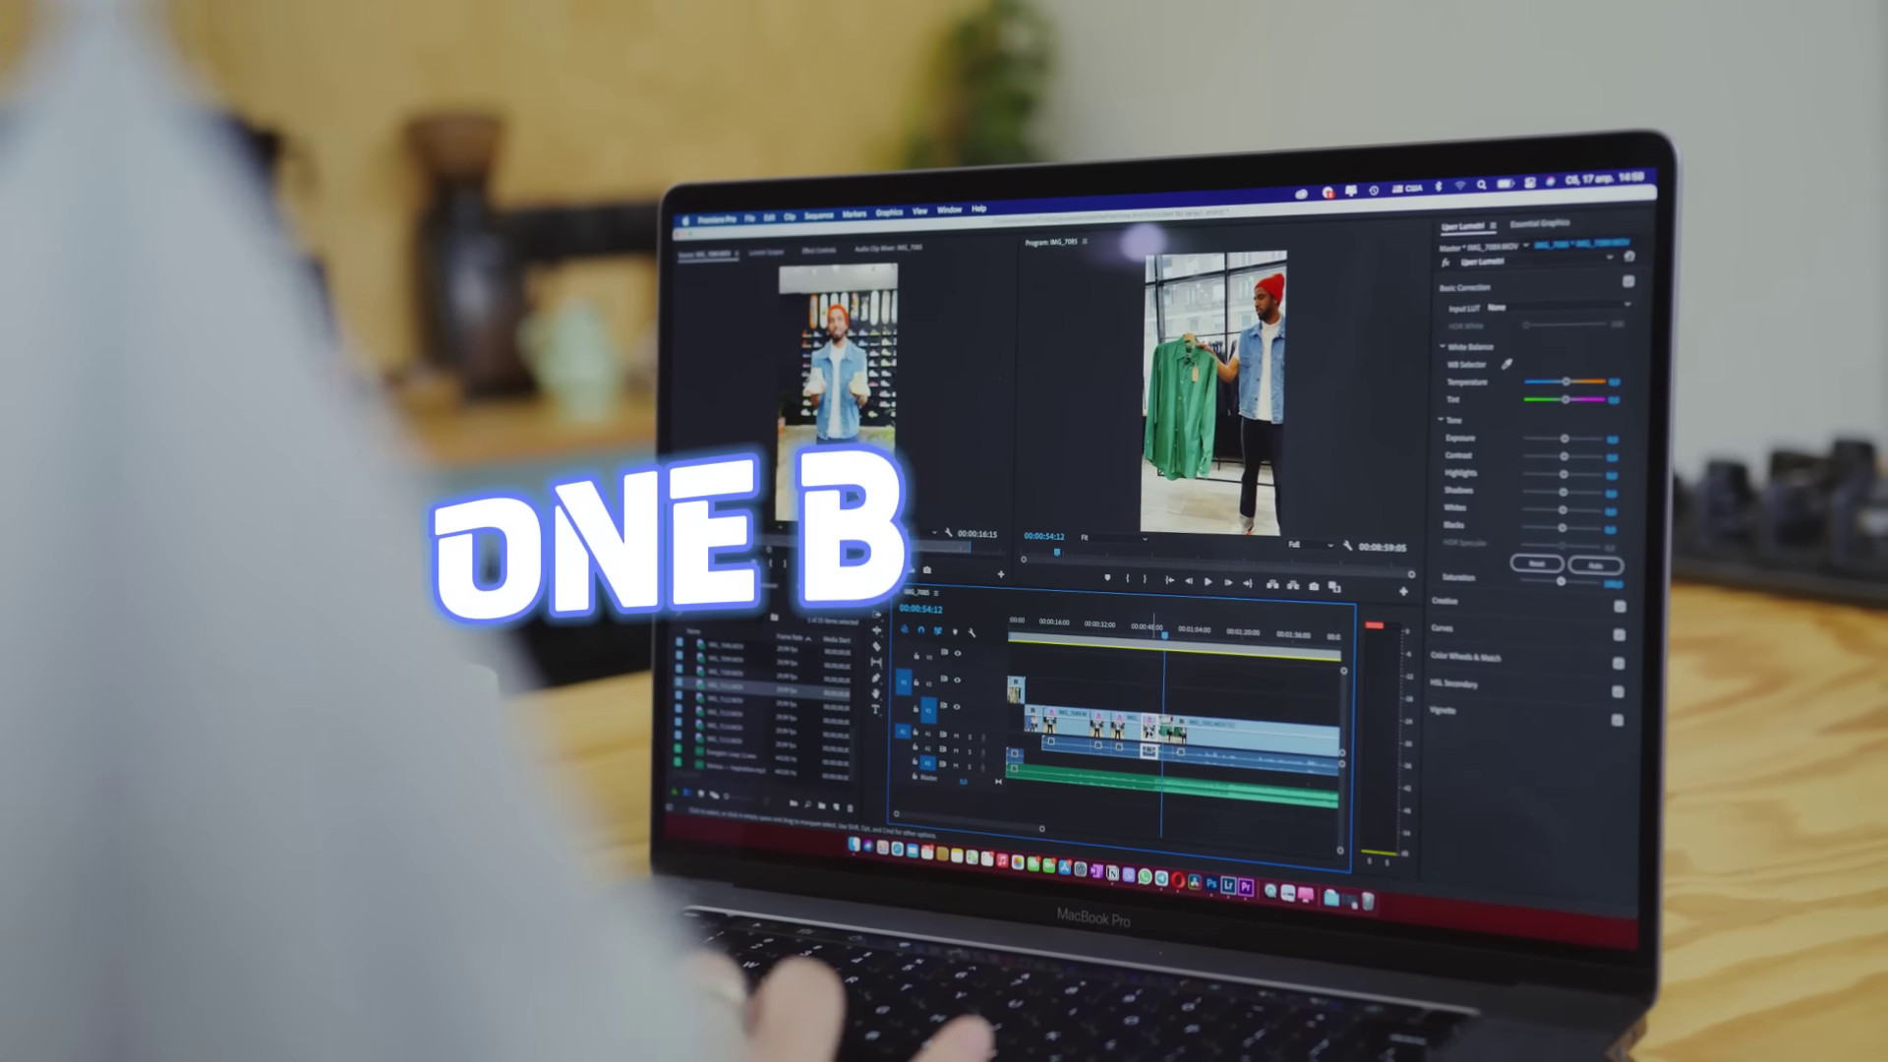
right_click(1150, 747)
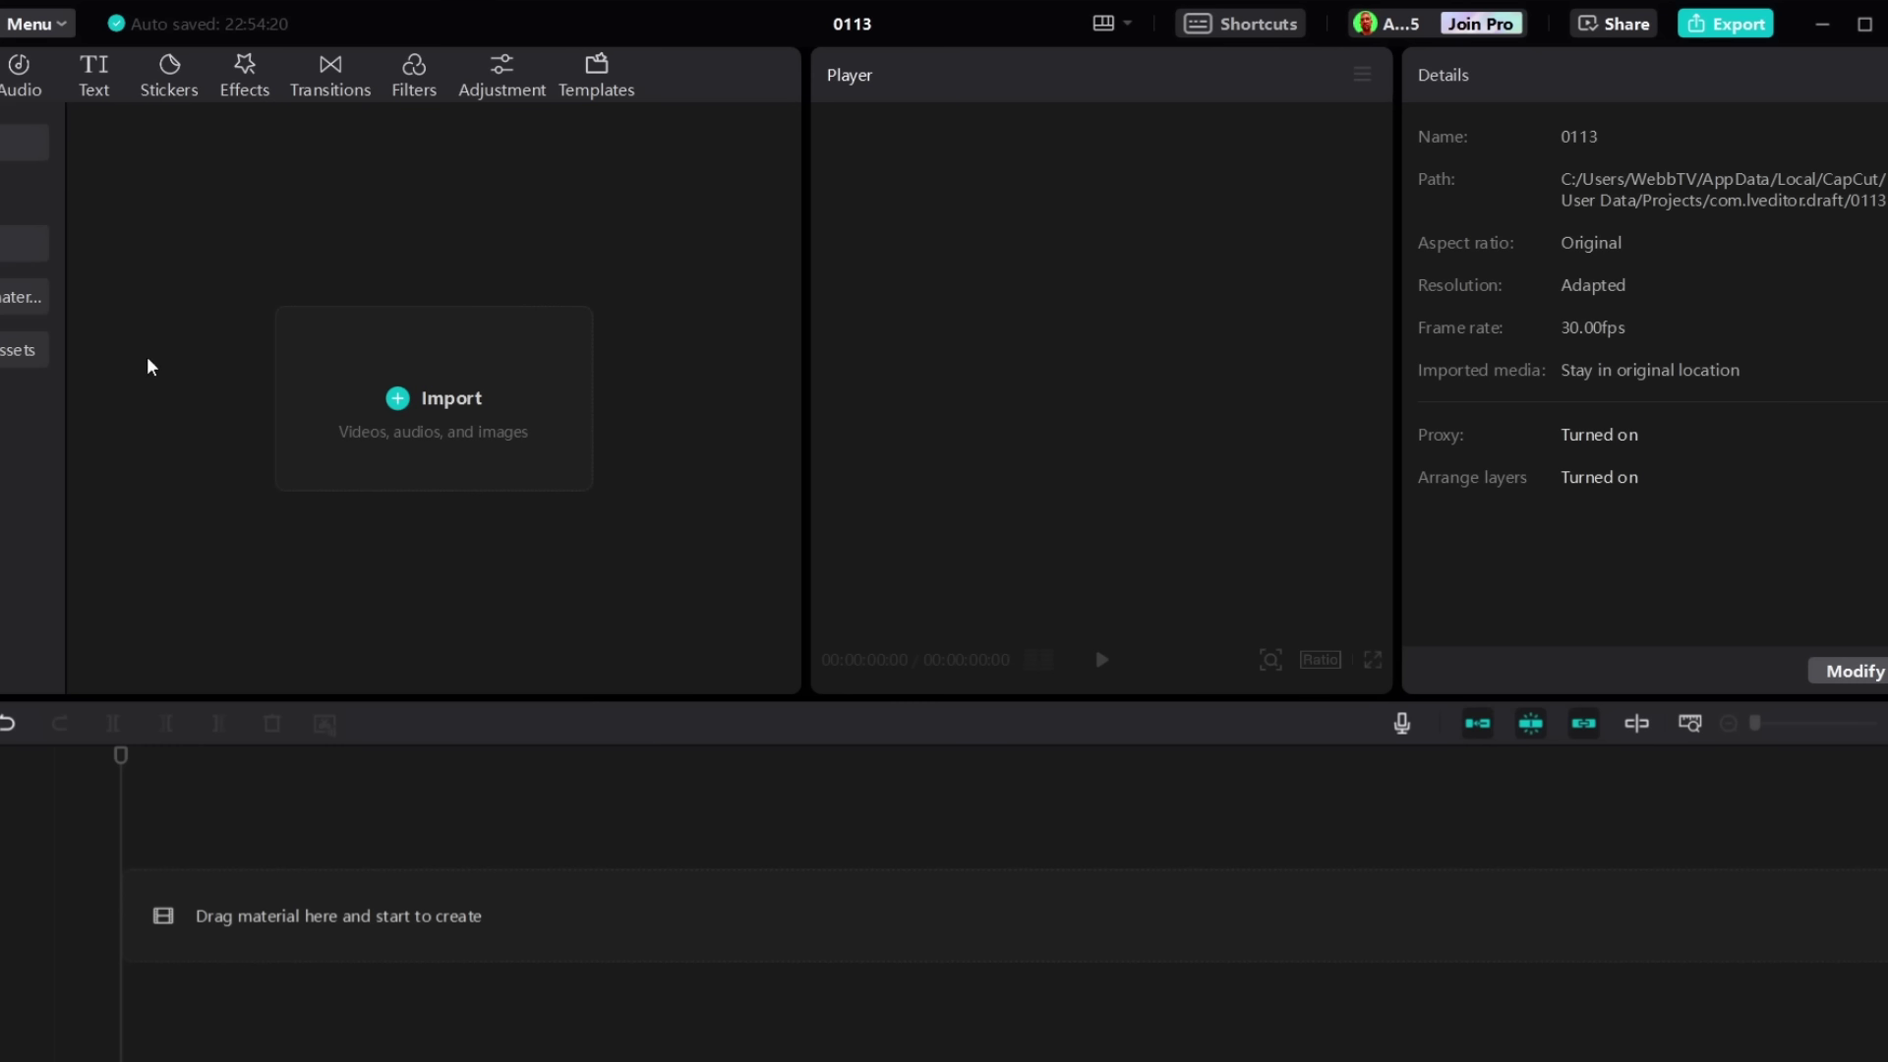
left_click(426, 403)
left_click(541, 455)
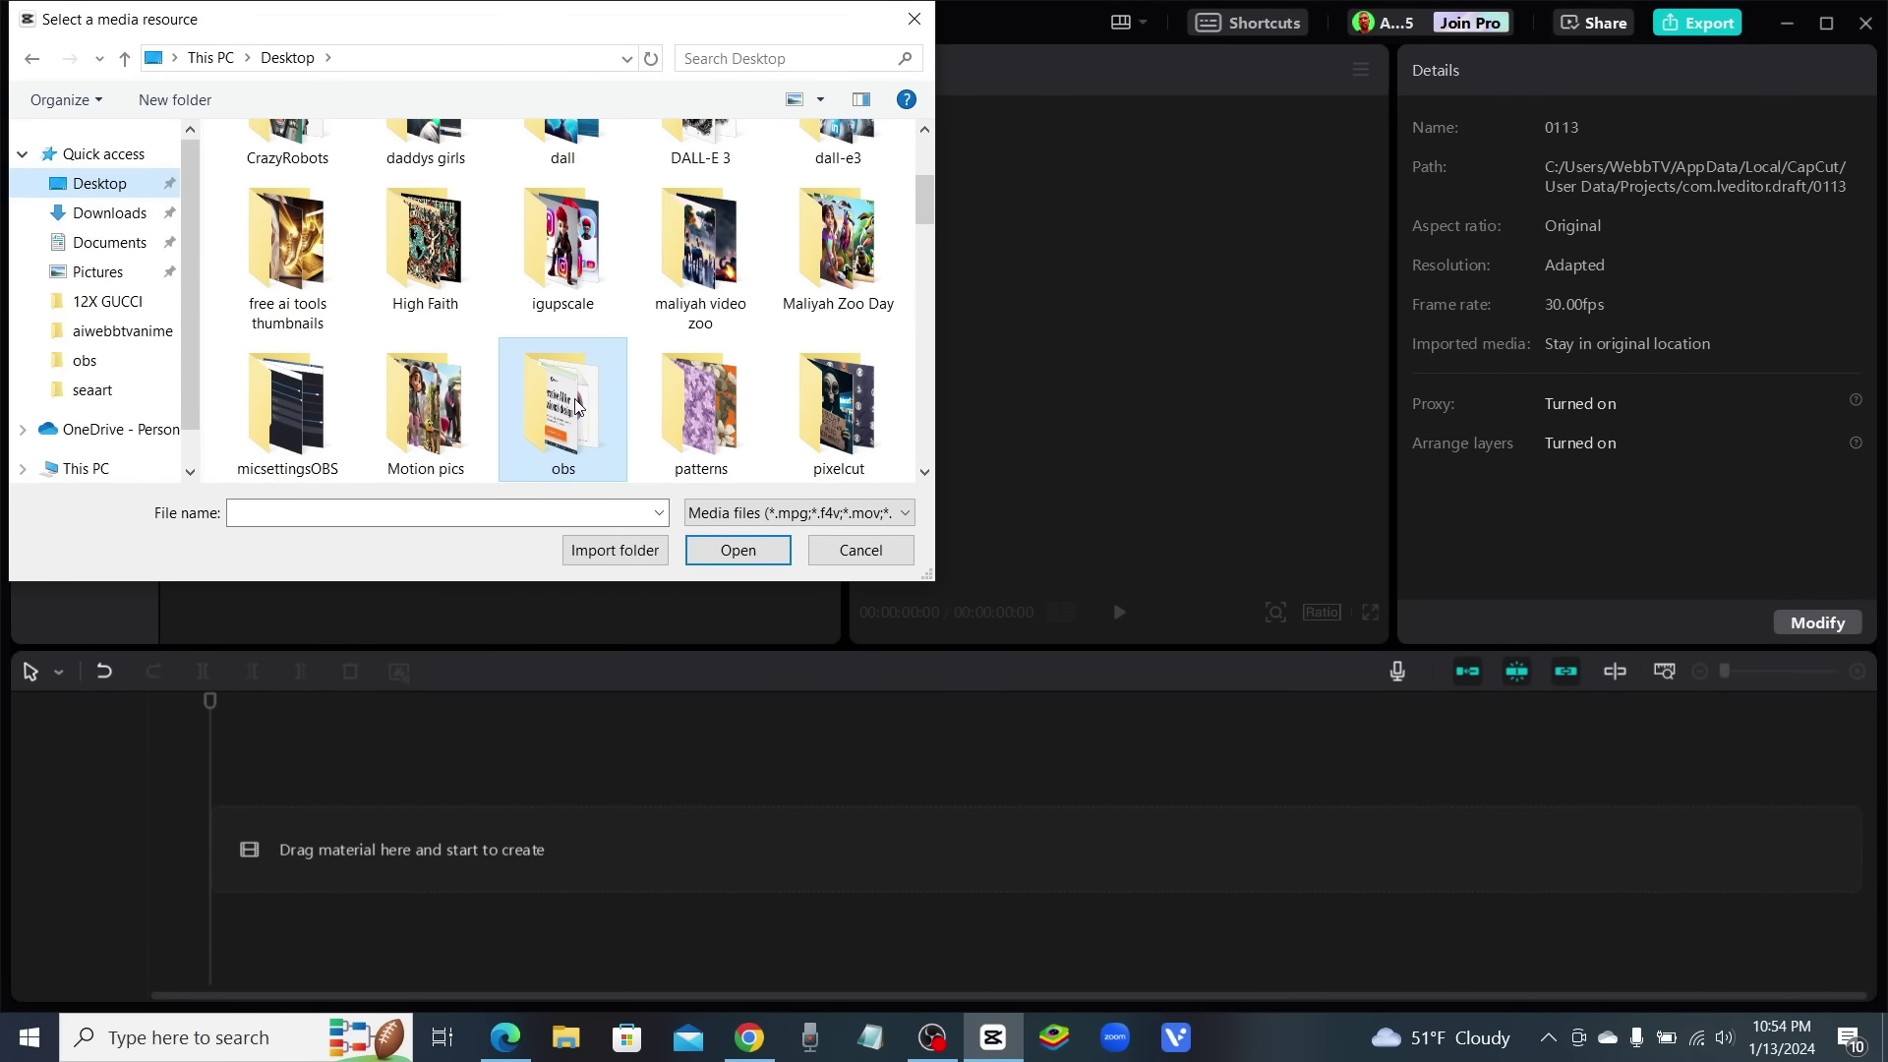
left_click(728, 554)
double_click(566, 393)
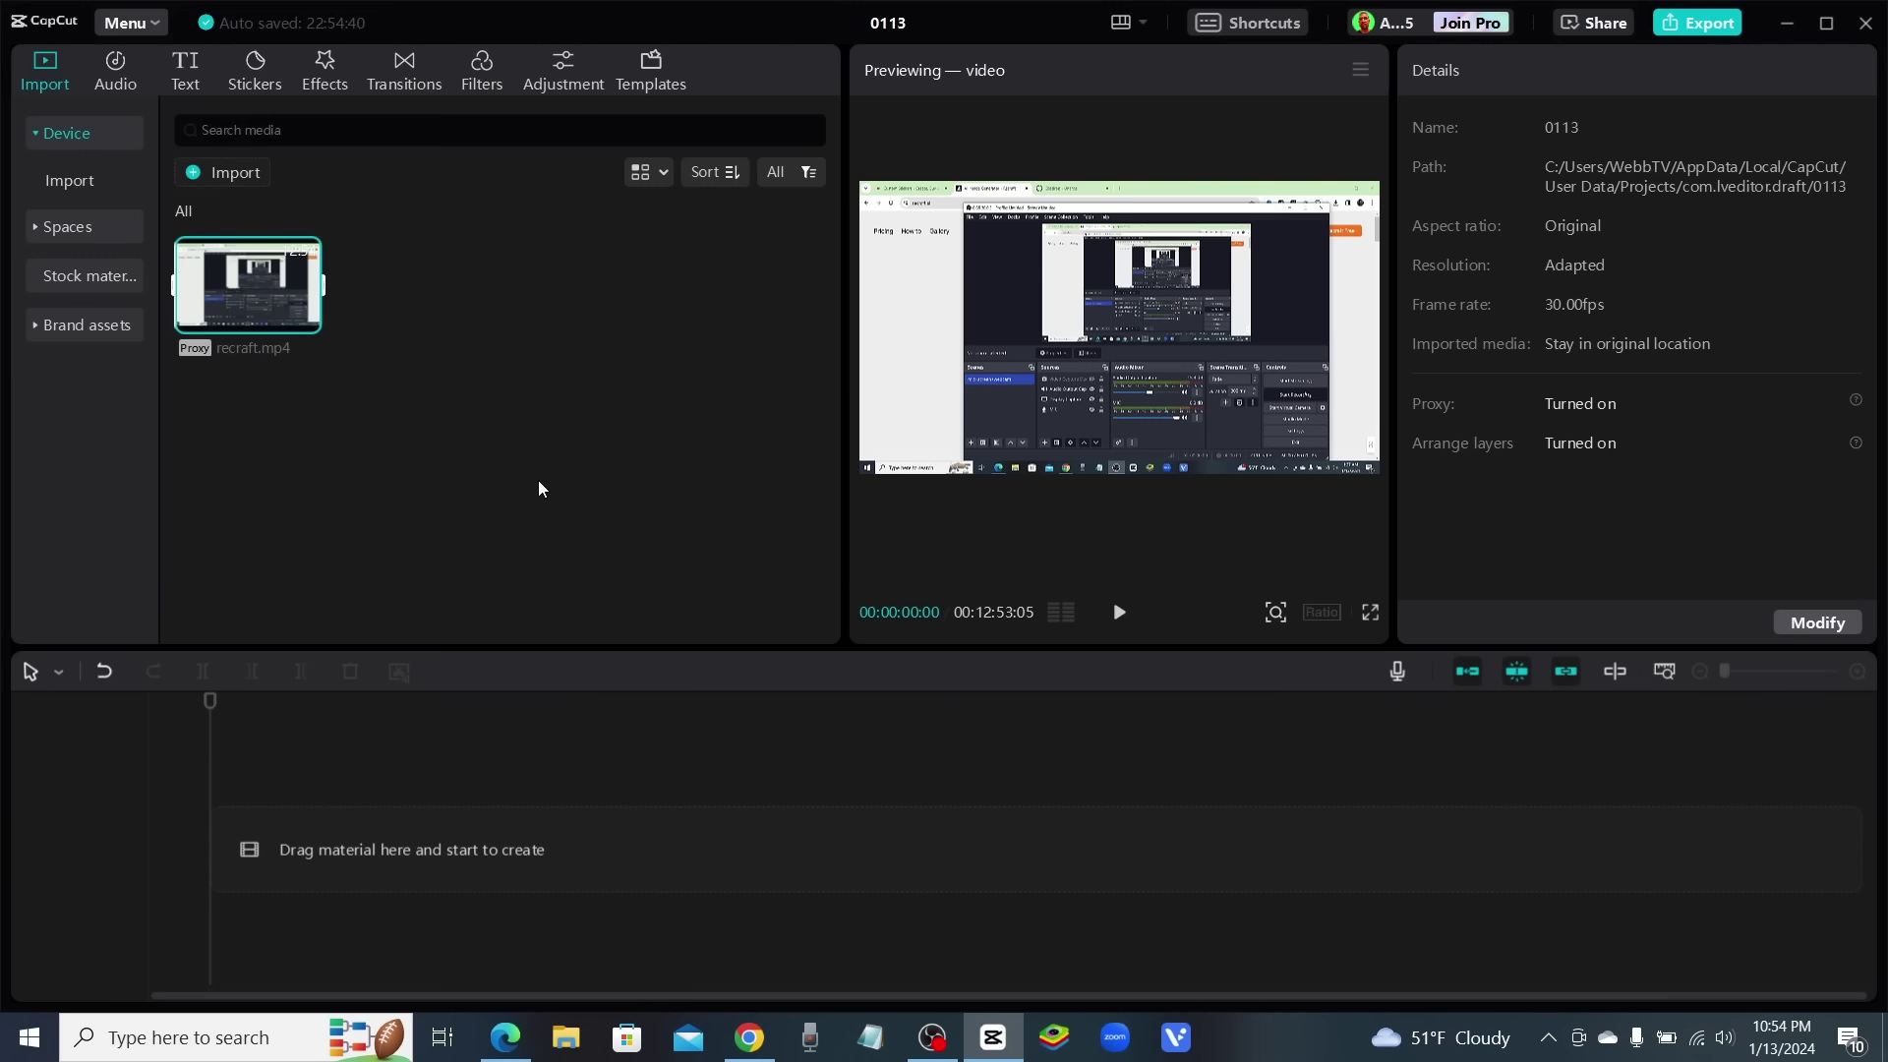
mouse_move(306, 324)
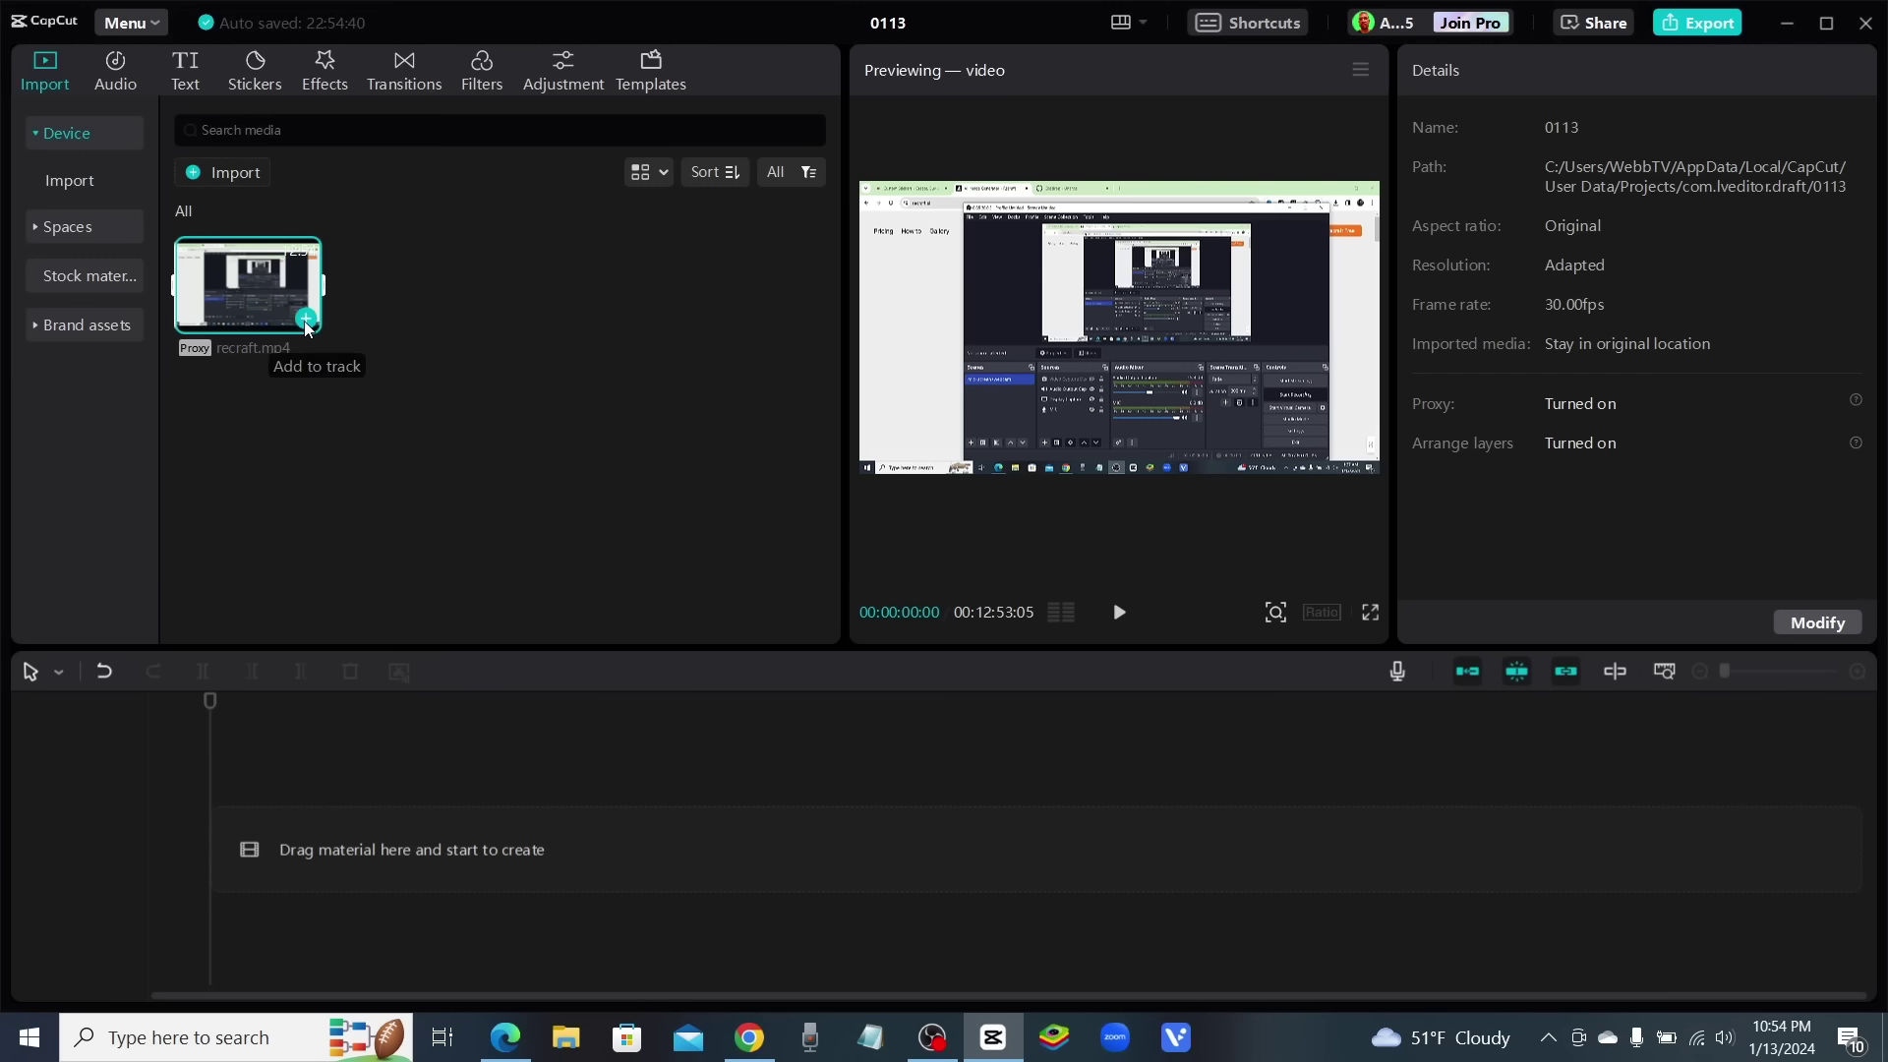
left_click(306, 318)
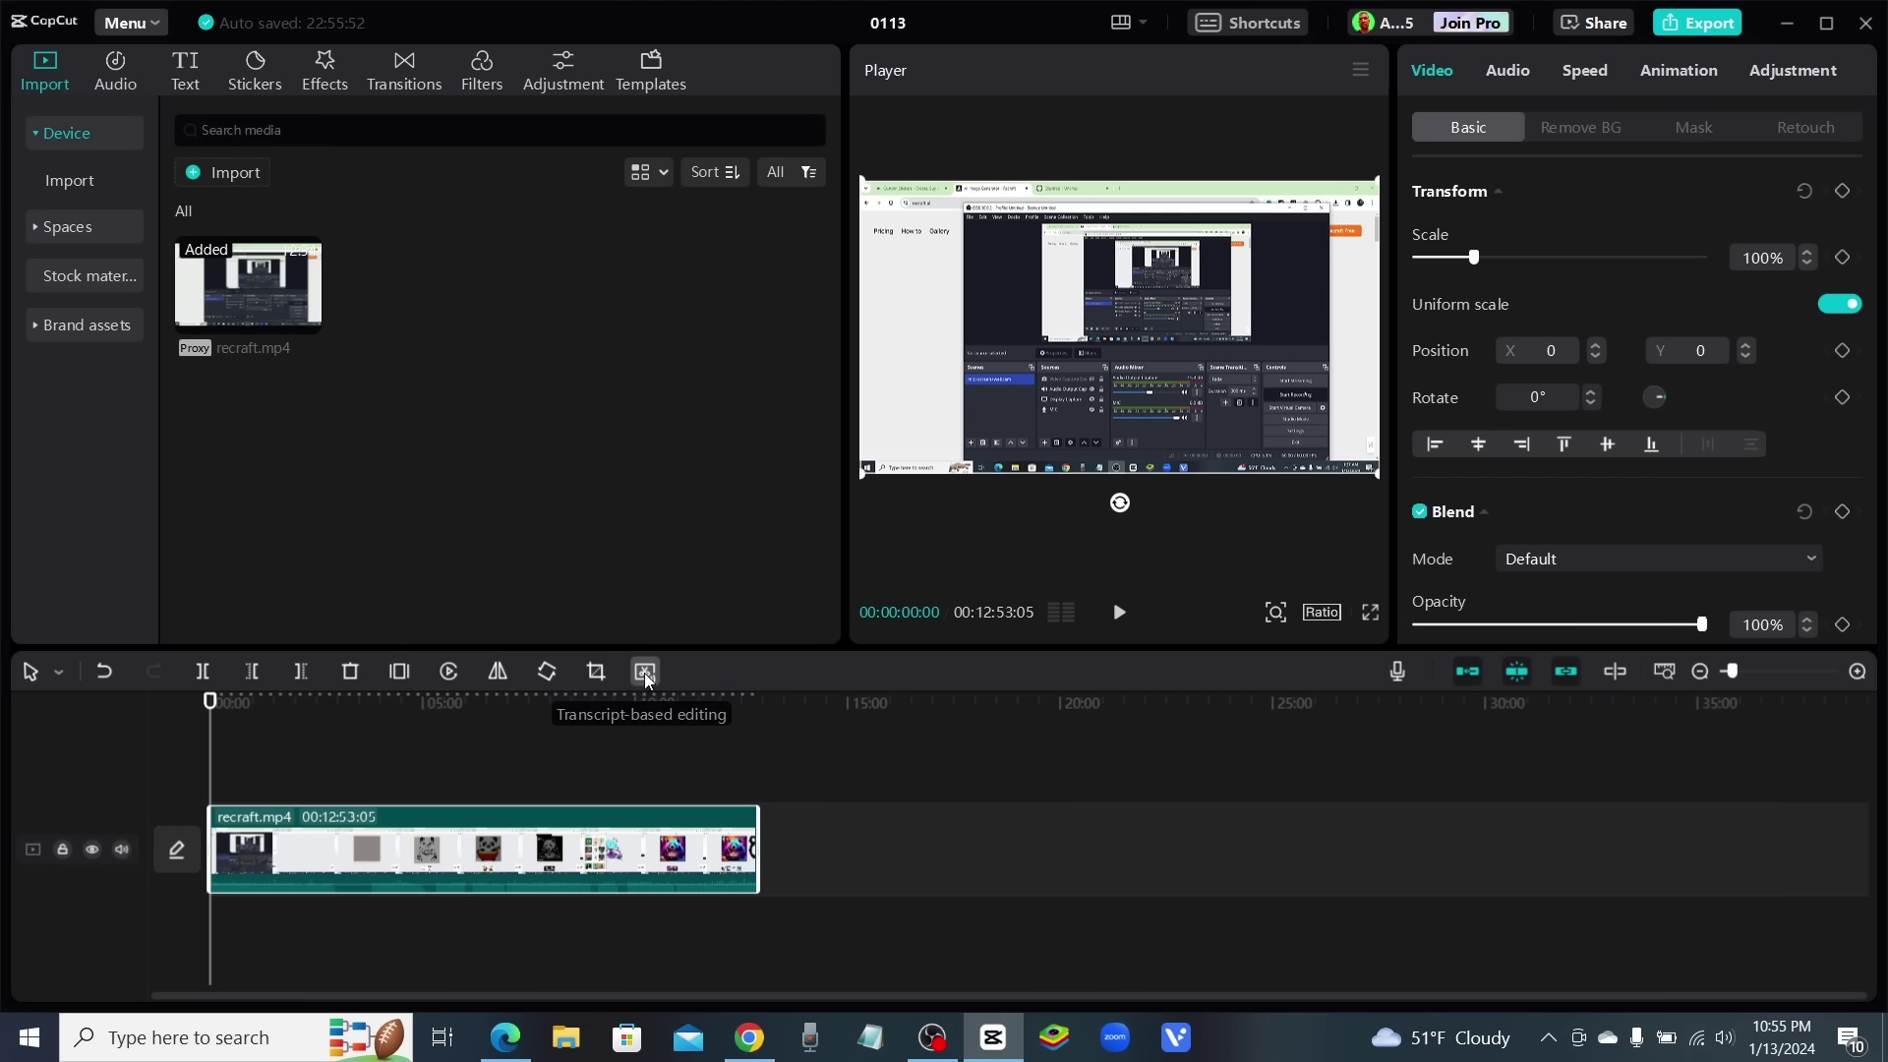
Generate the clip's transcript and scroll through it, returning to 'Ladies and gentlemen, text to vector is now here.'
left_click(645, 673)
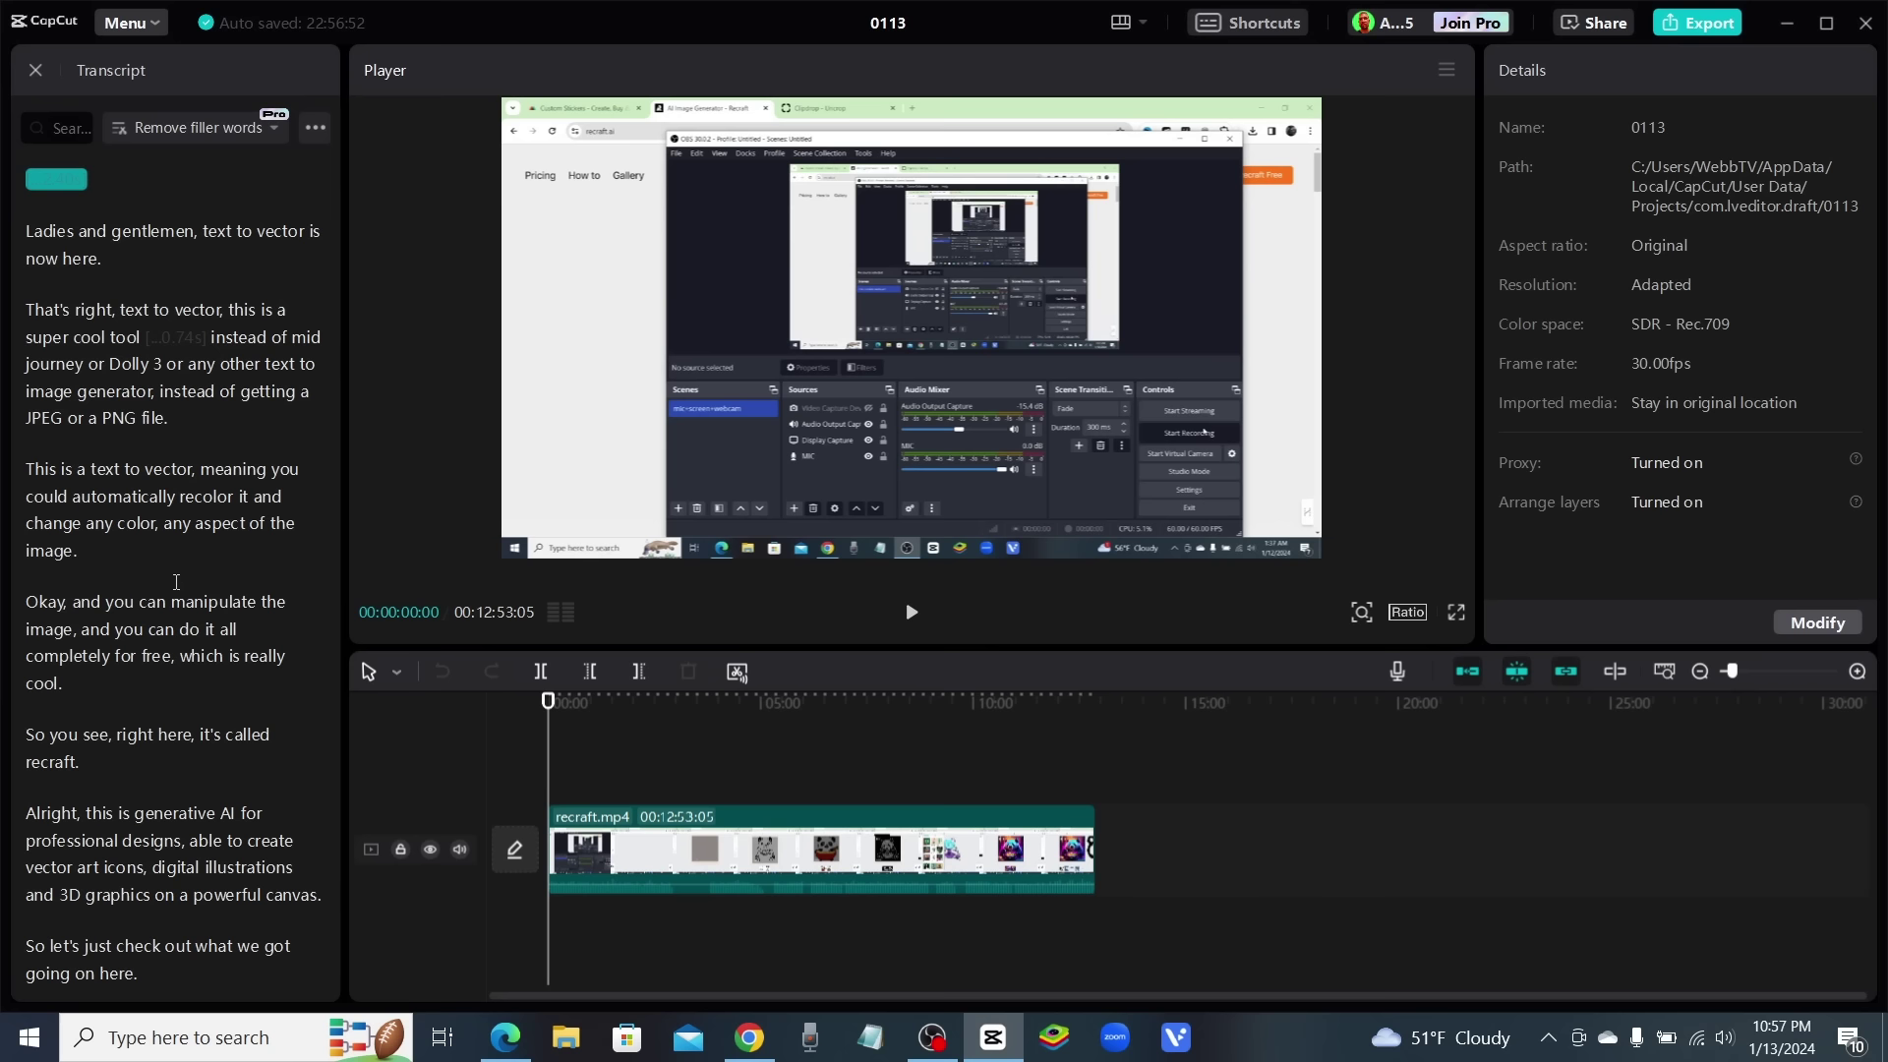
scroll(139, 429, "down", 20)
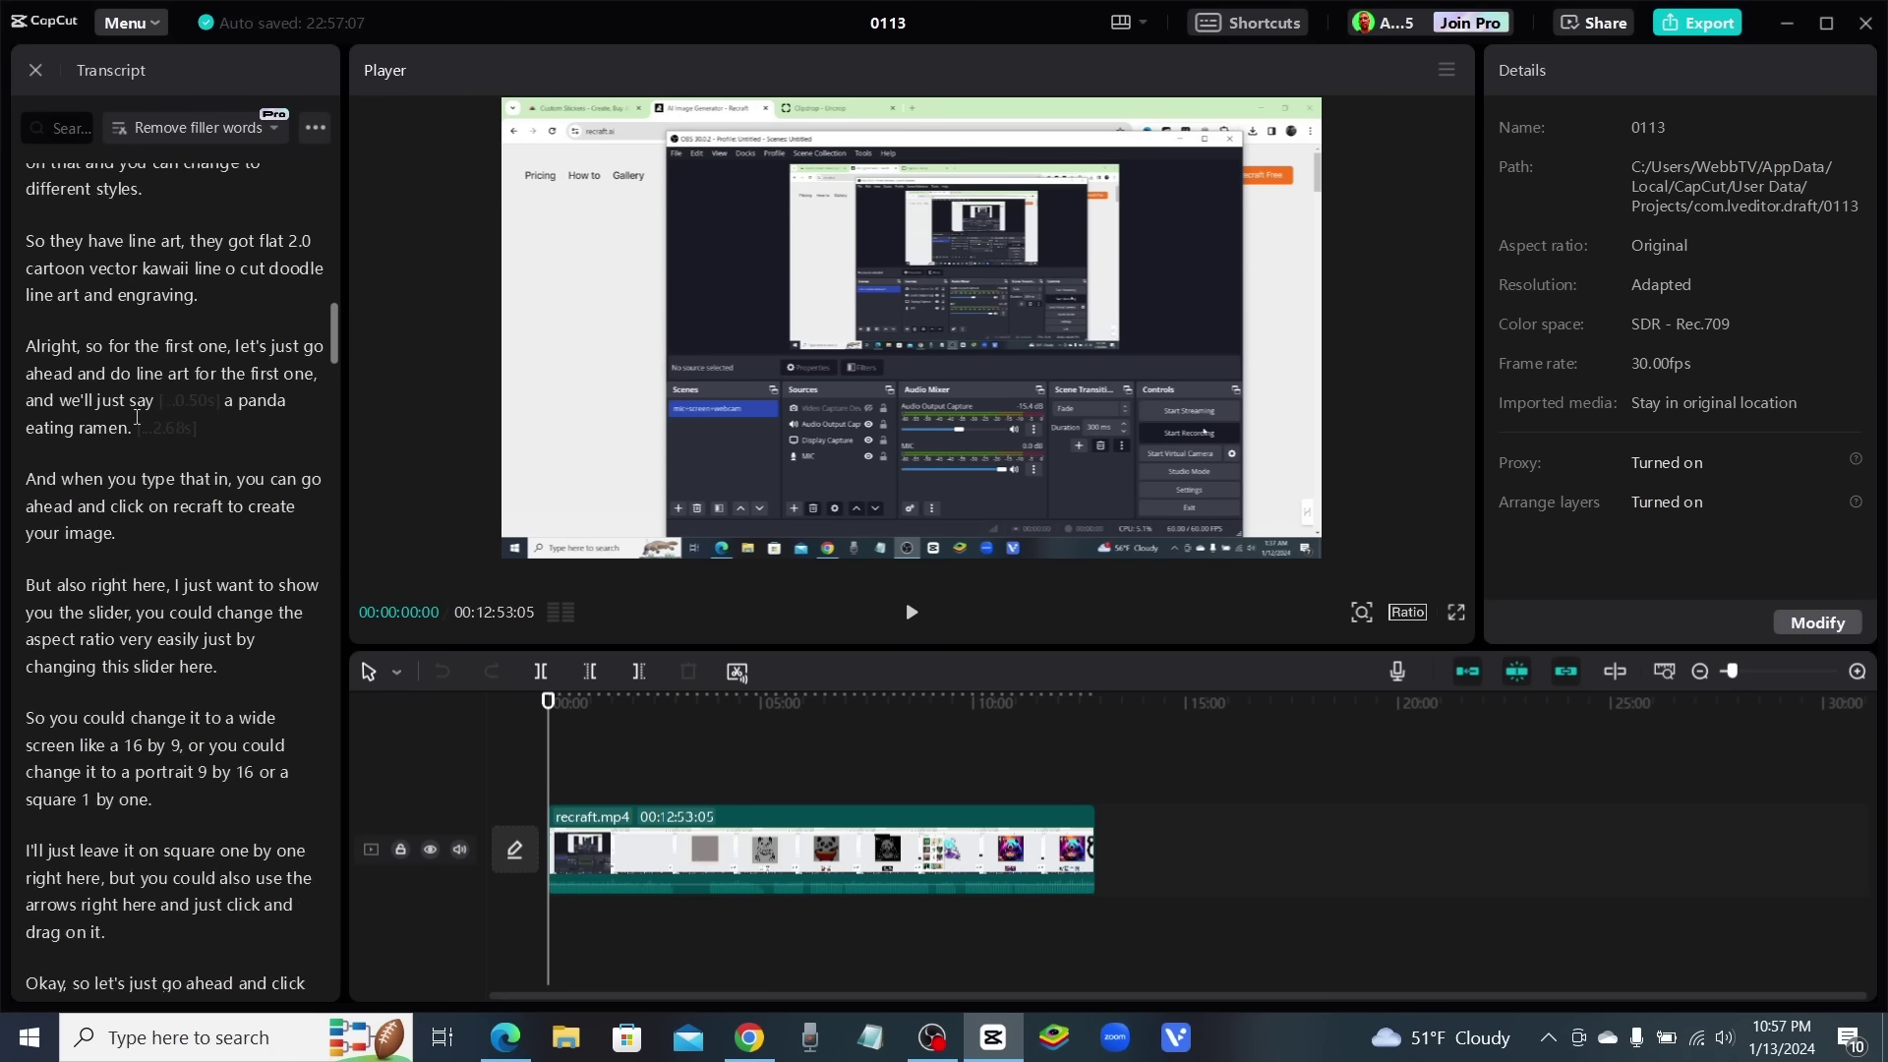
scroll(140, 428, "down", 20)
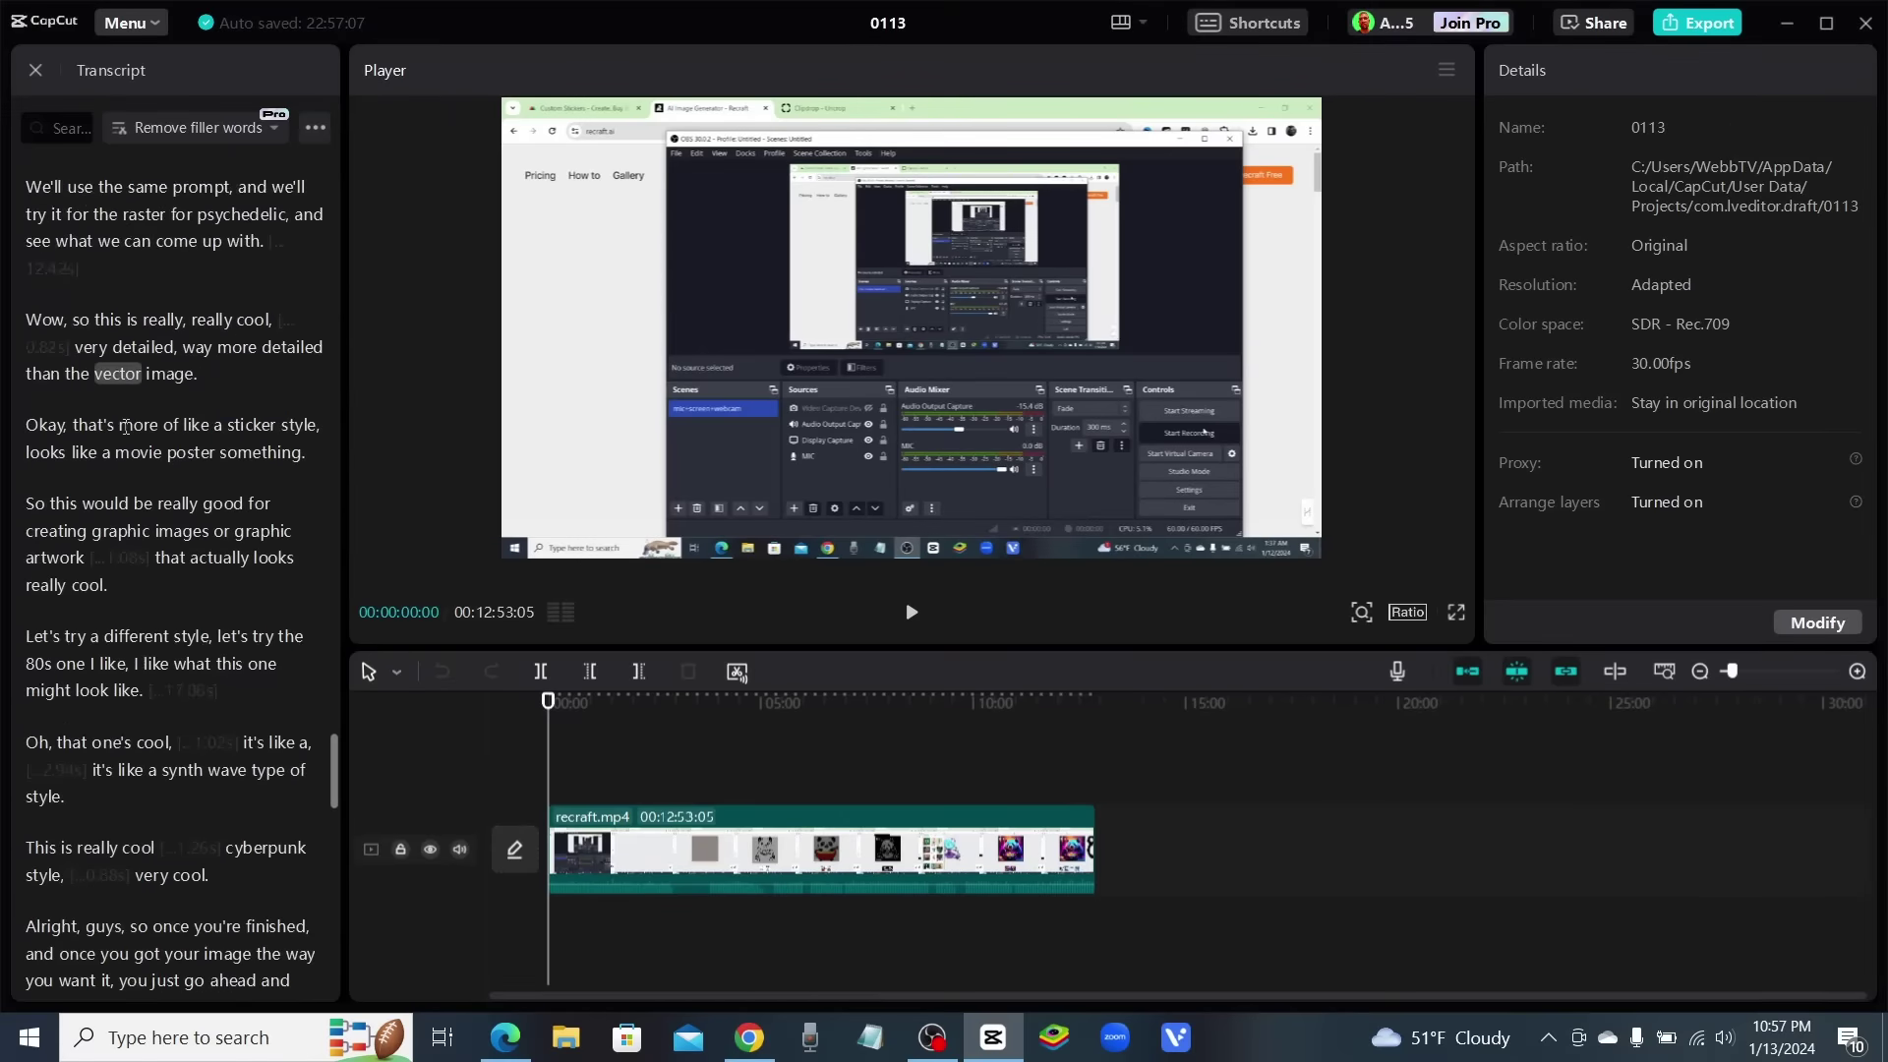
scroll(127, 429, "down", 8)
scroll(127, 429, "up", 9)
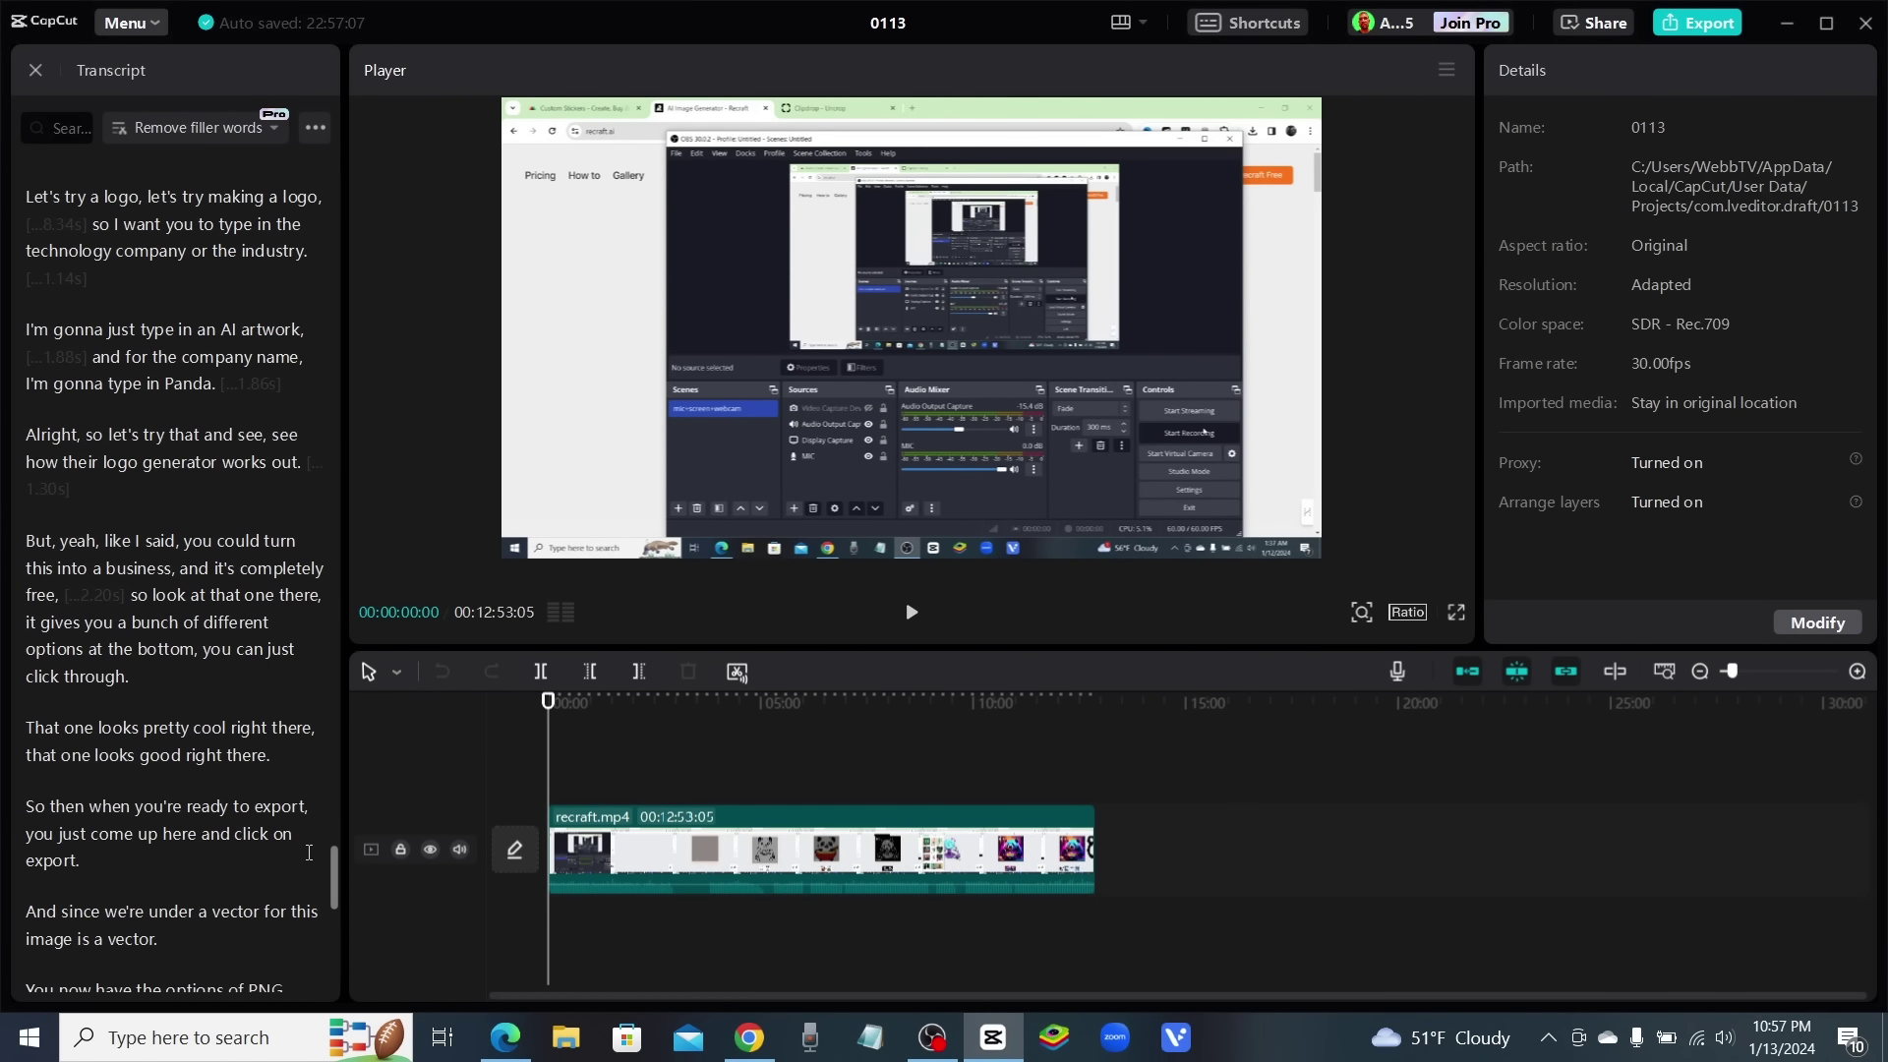
scroll(267, 862, "up", 20)
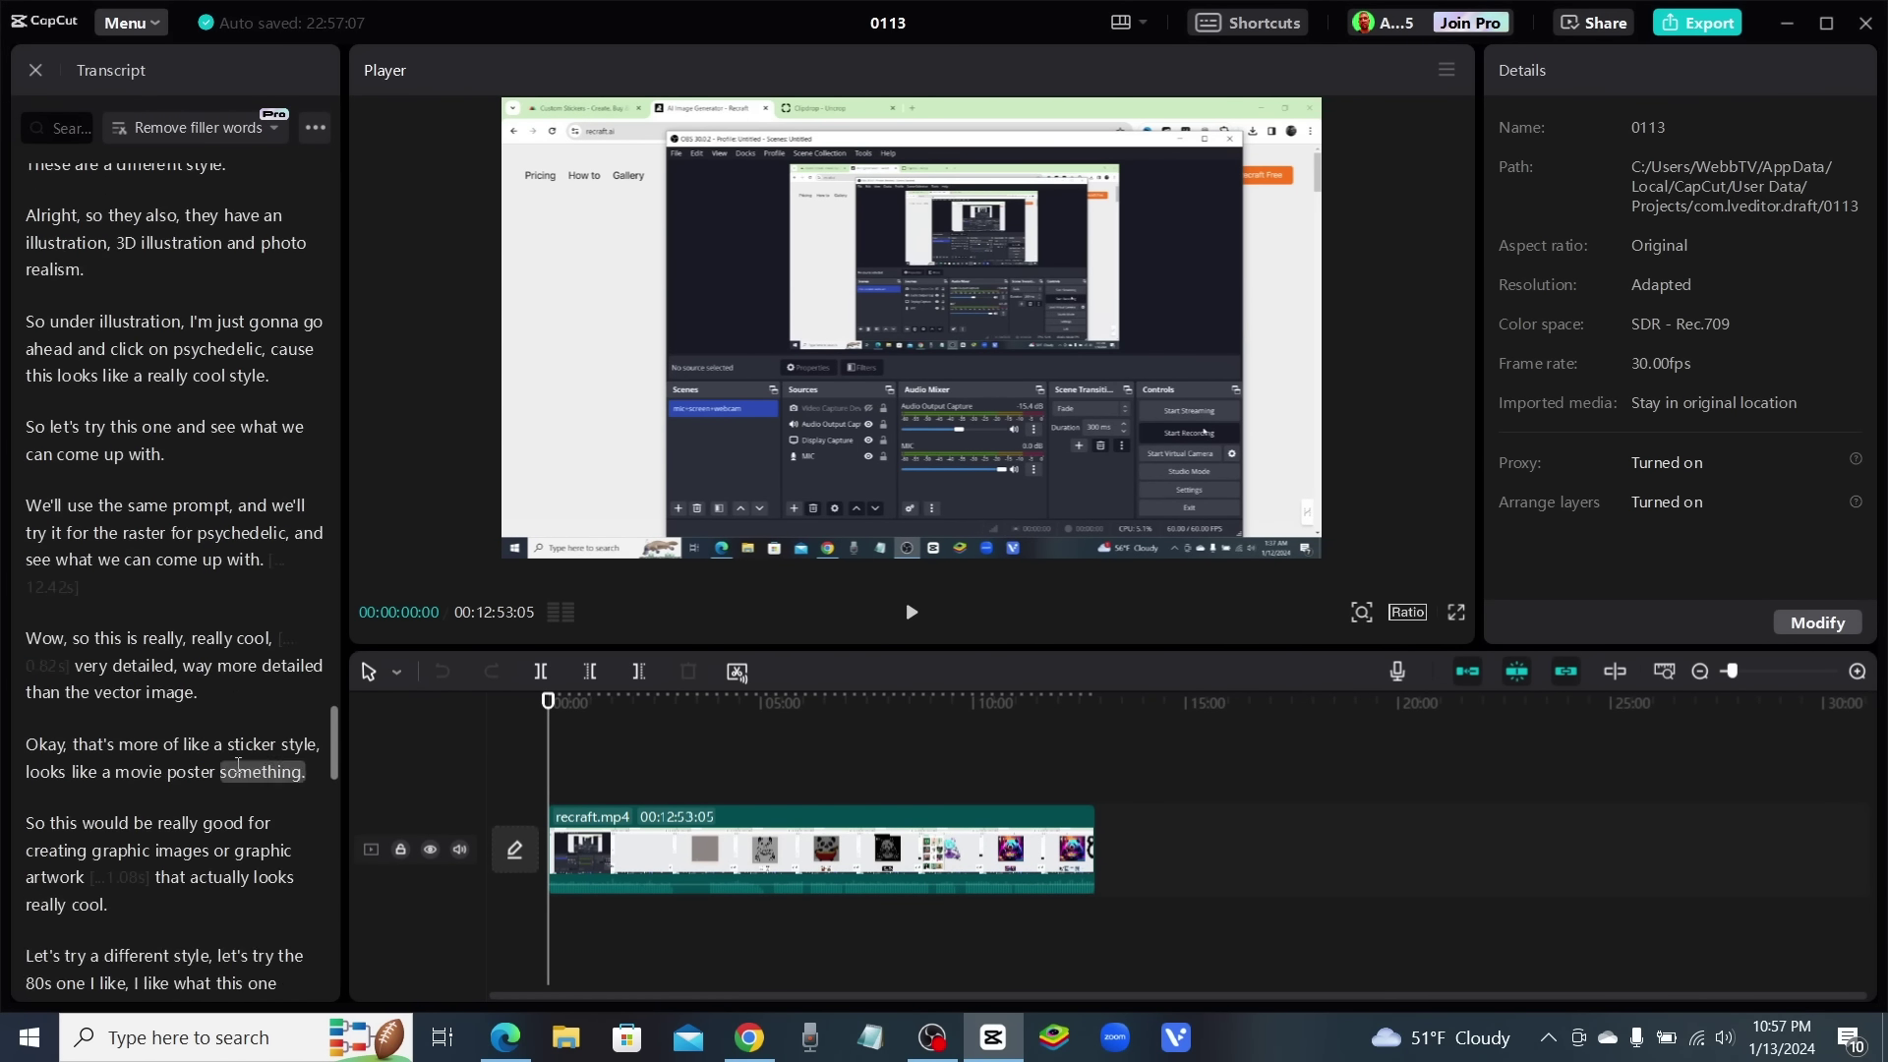
scroll(231, 785, "up", 20)
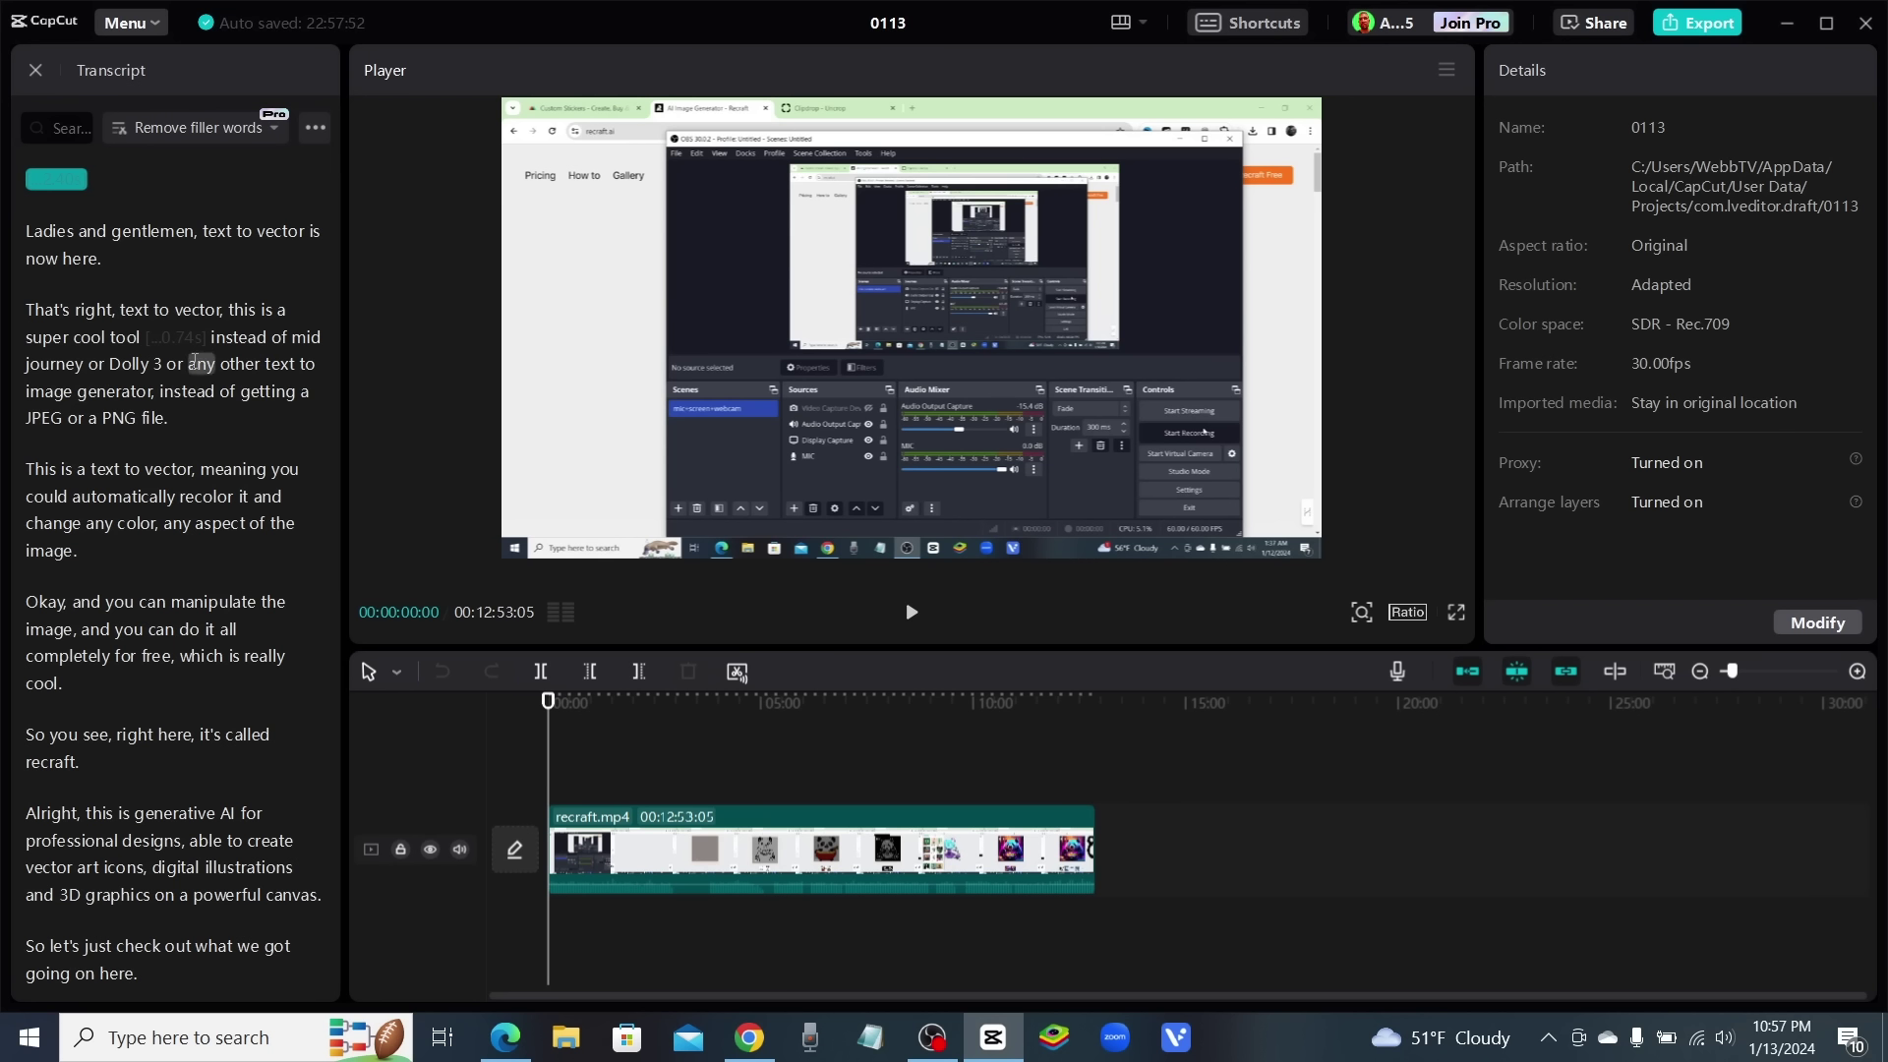
Delete the 2.40s pause before 'Ladies and gentlemen', trimming the clip to 12:50:23
left_click_drag(27, 230, 127, 265)
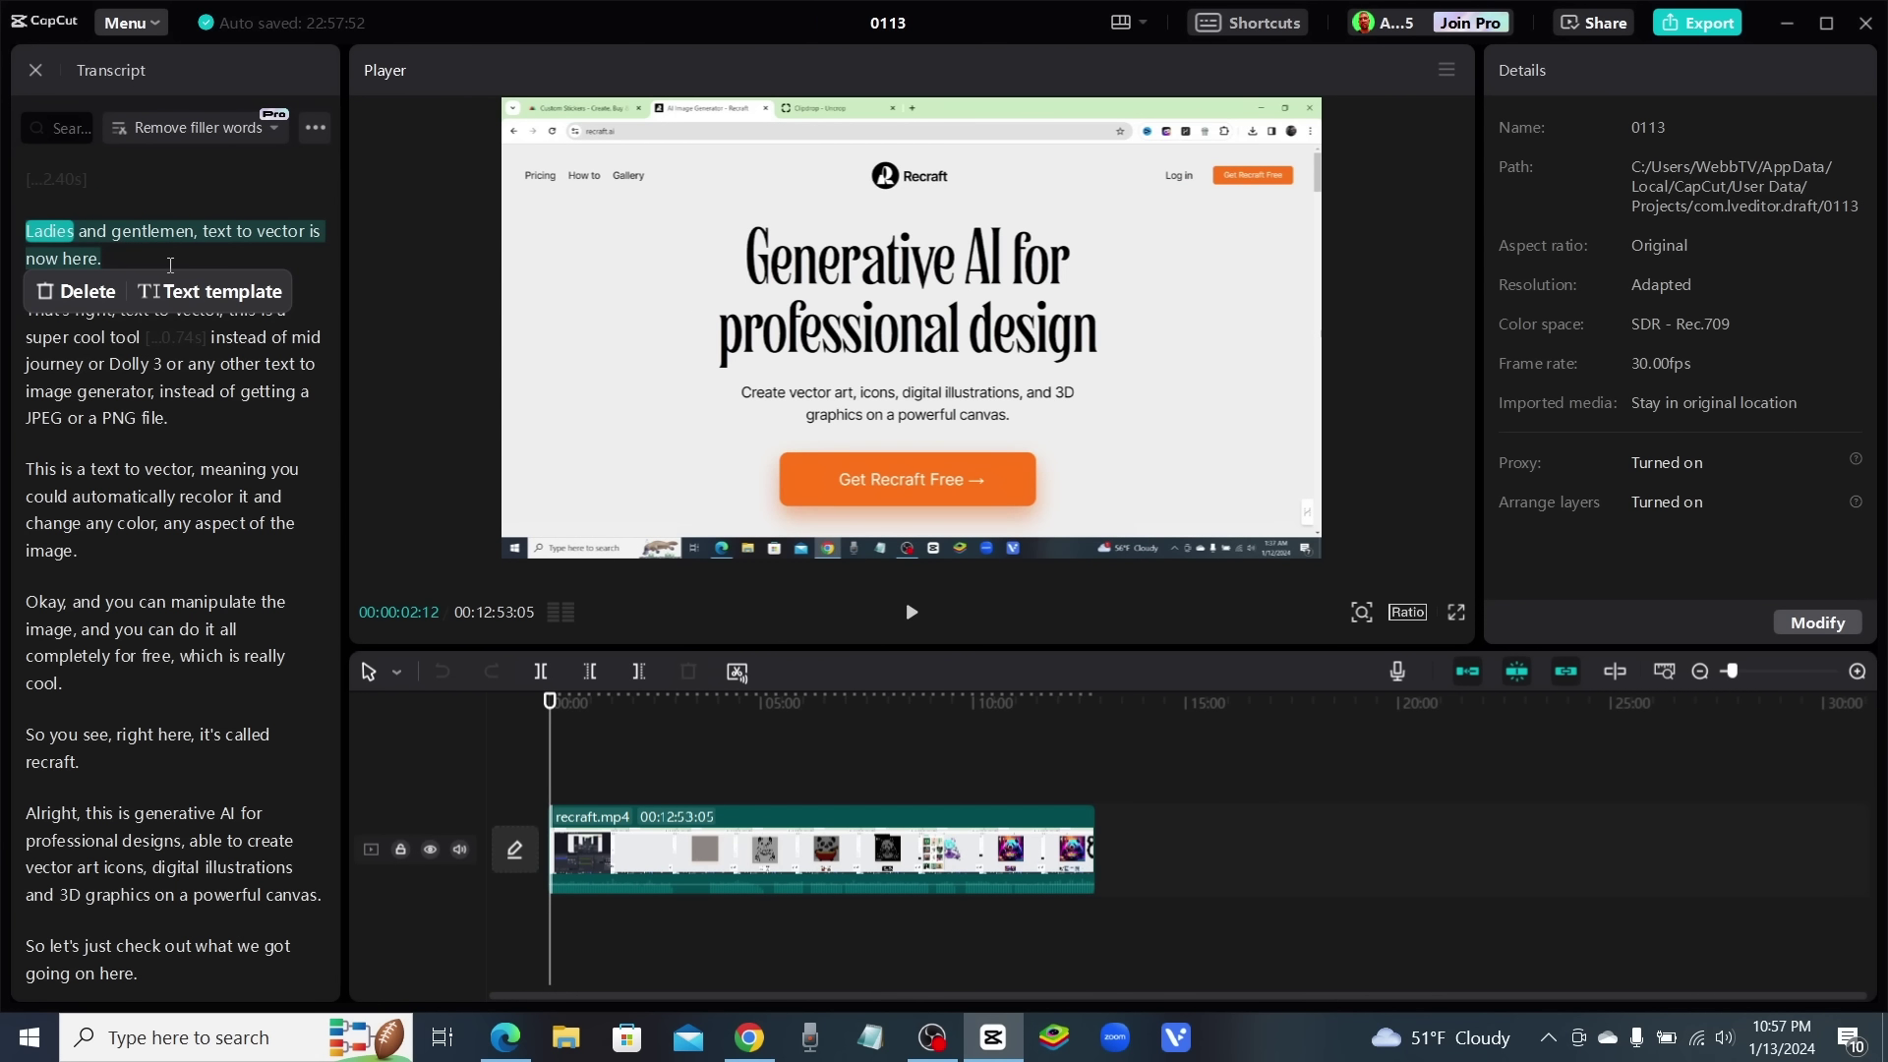
left_click(102, 212)
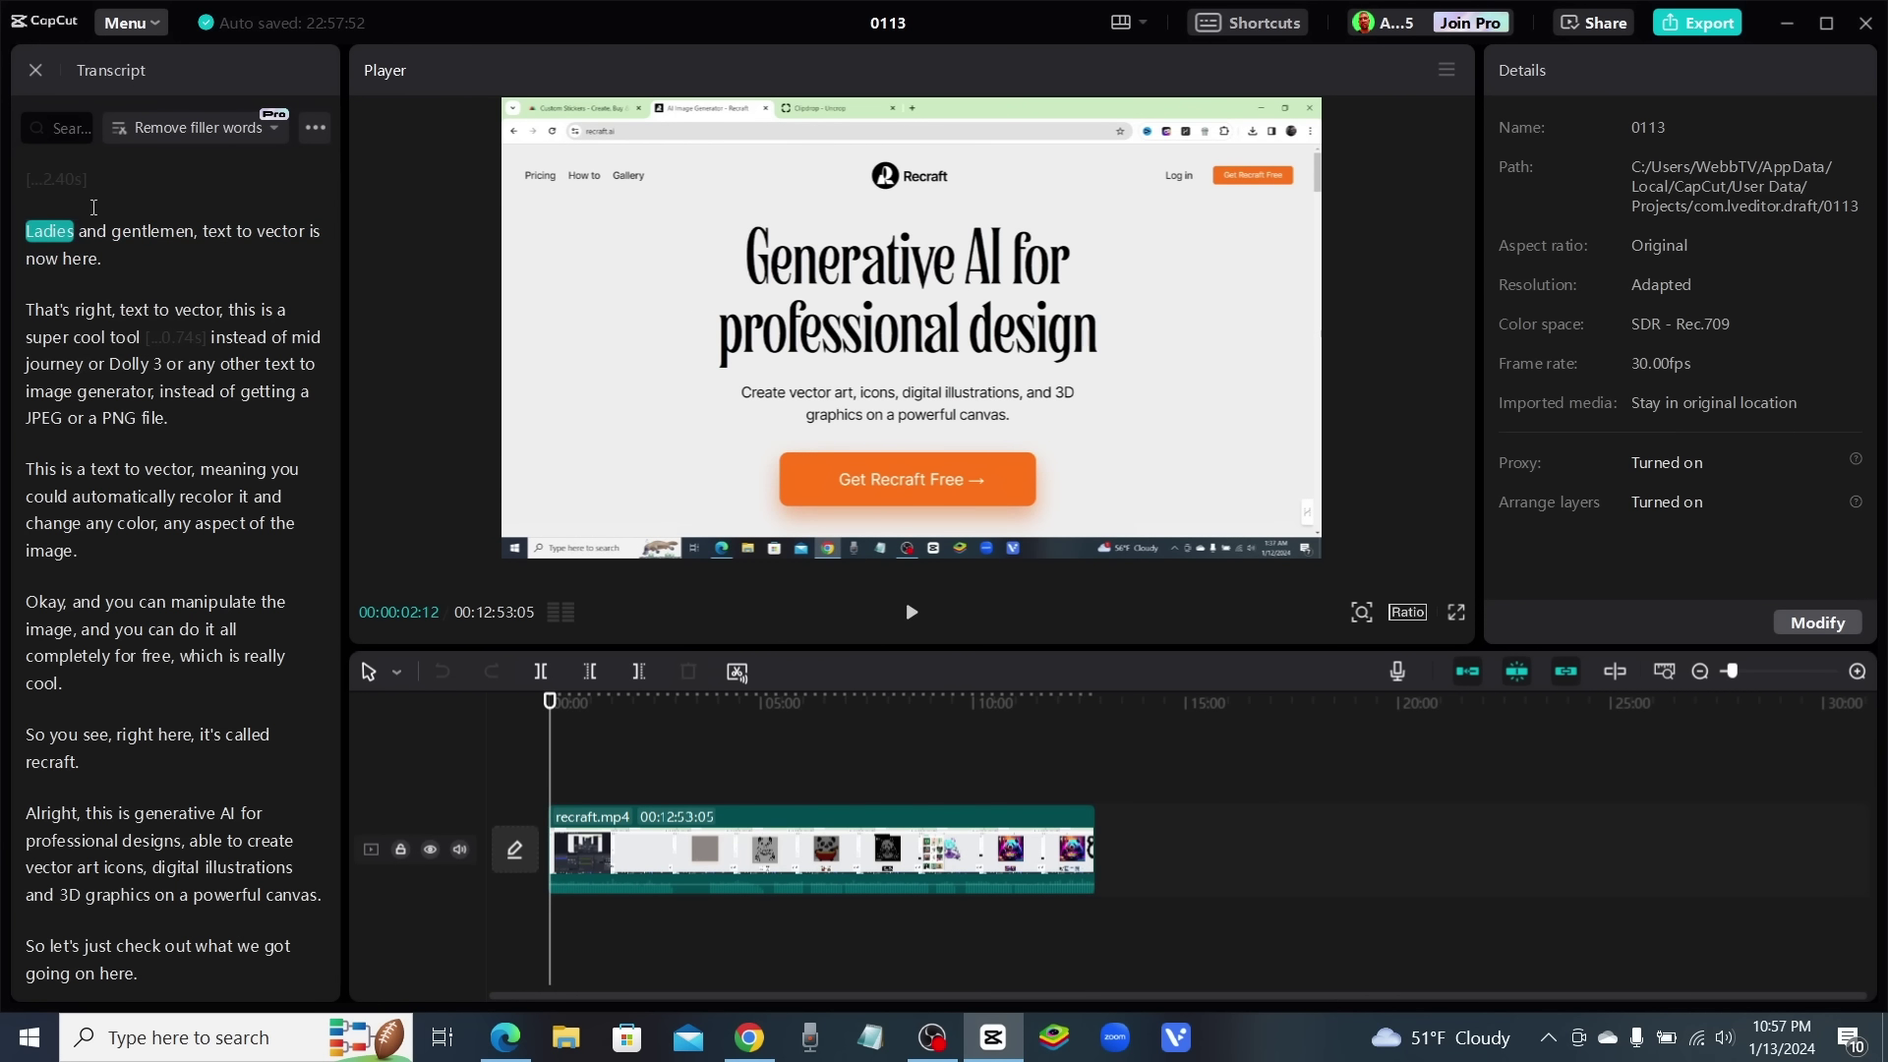
left_click(39, 179)
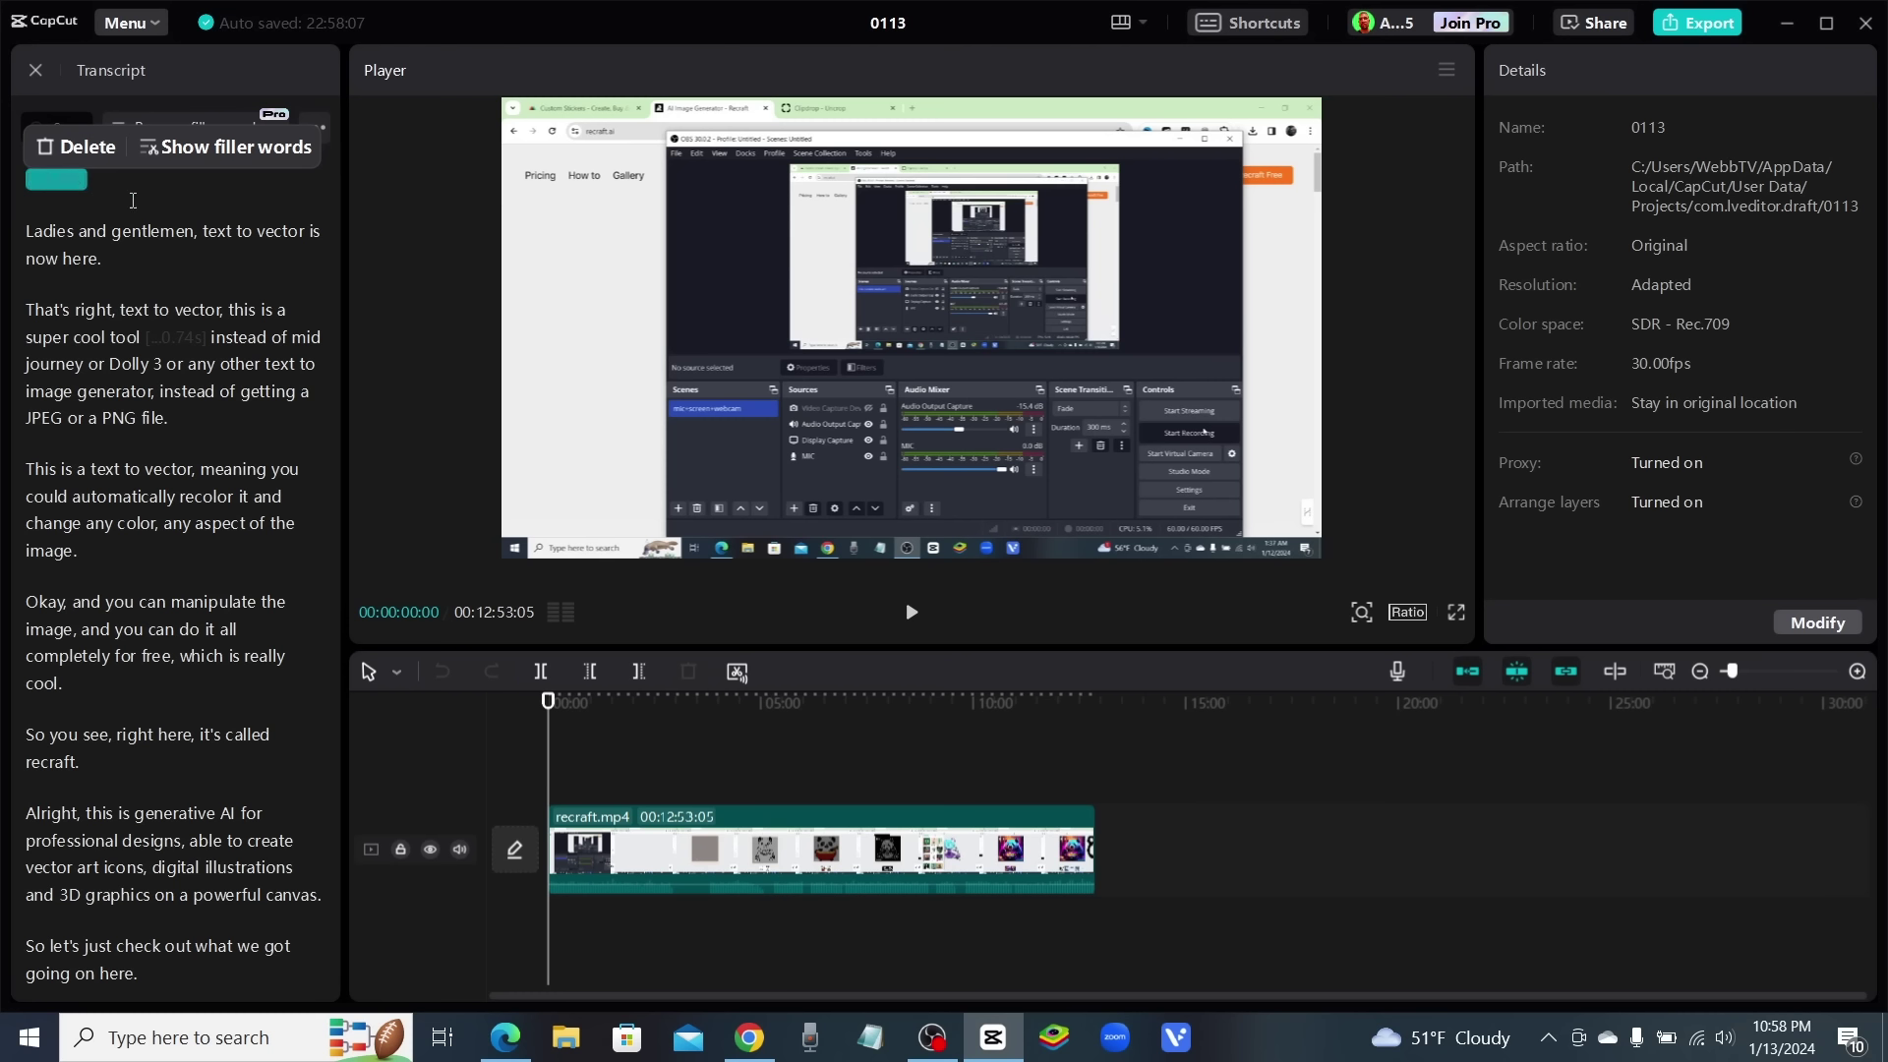
left_click(130, 230)
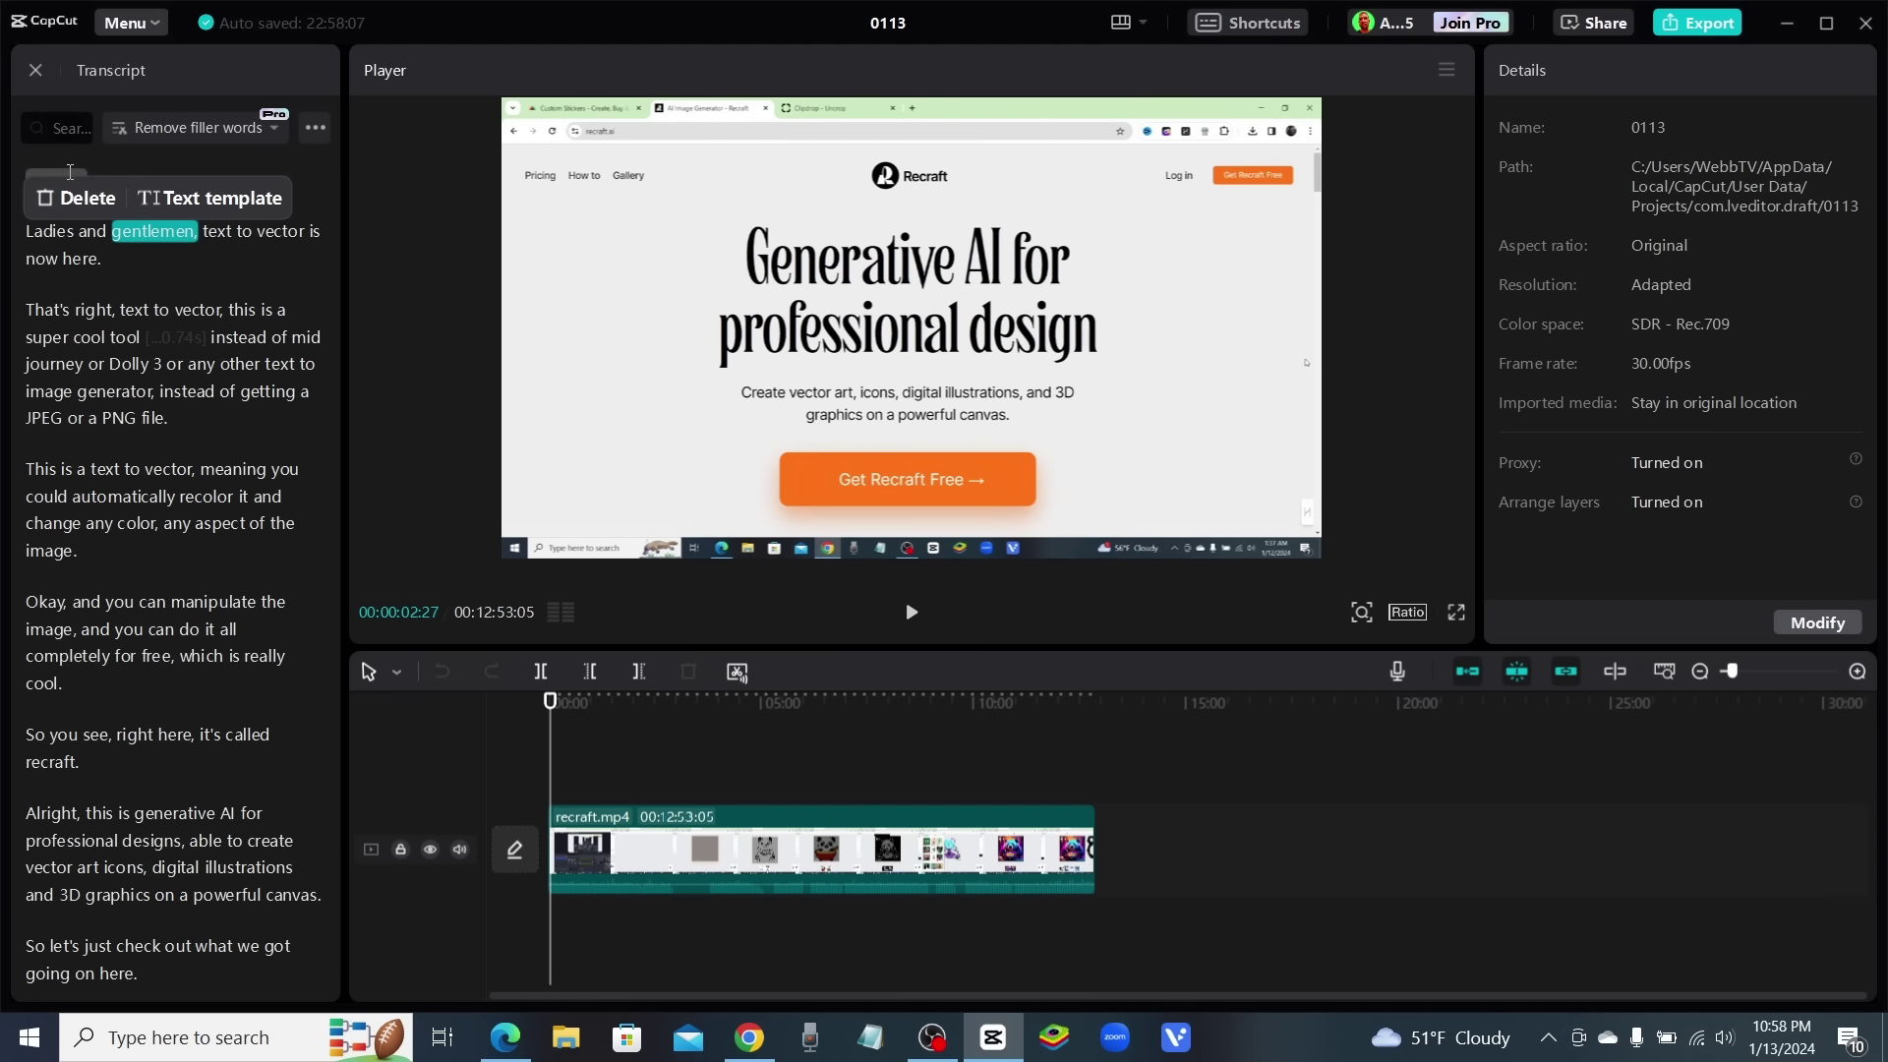
left_click(57, 179)
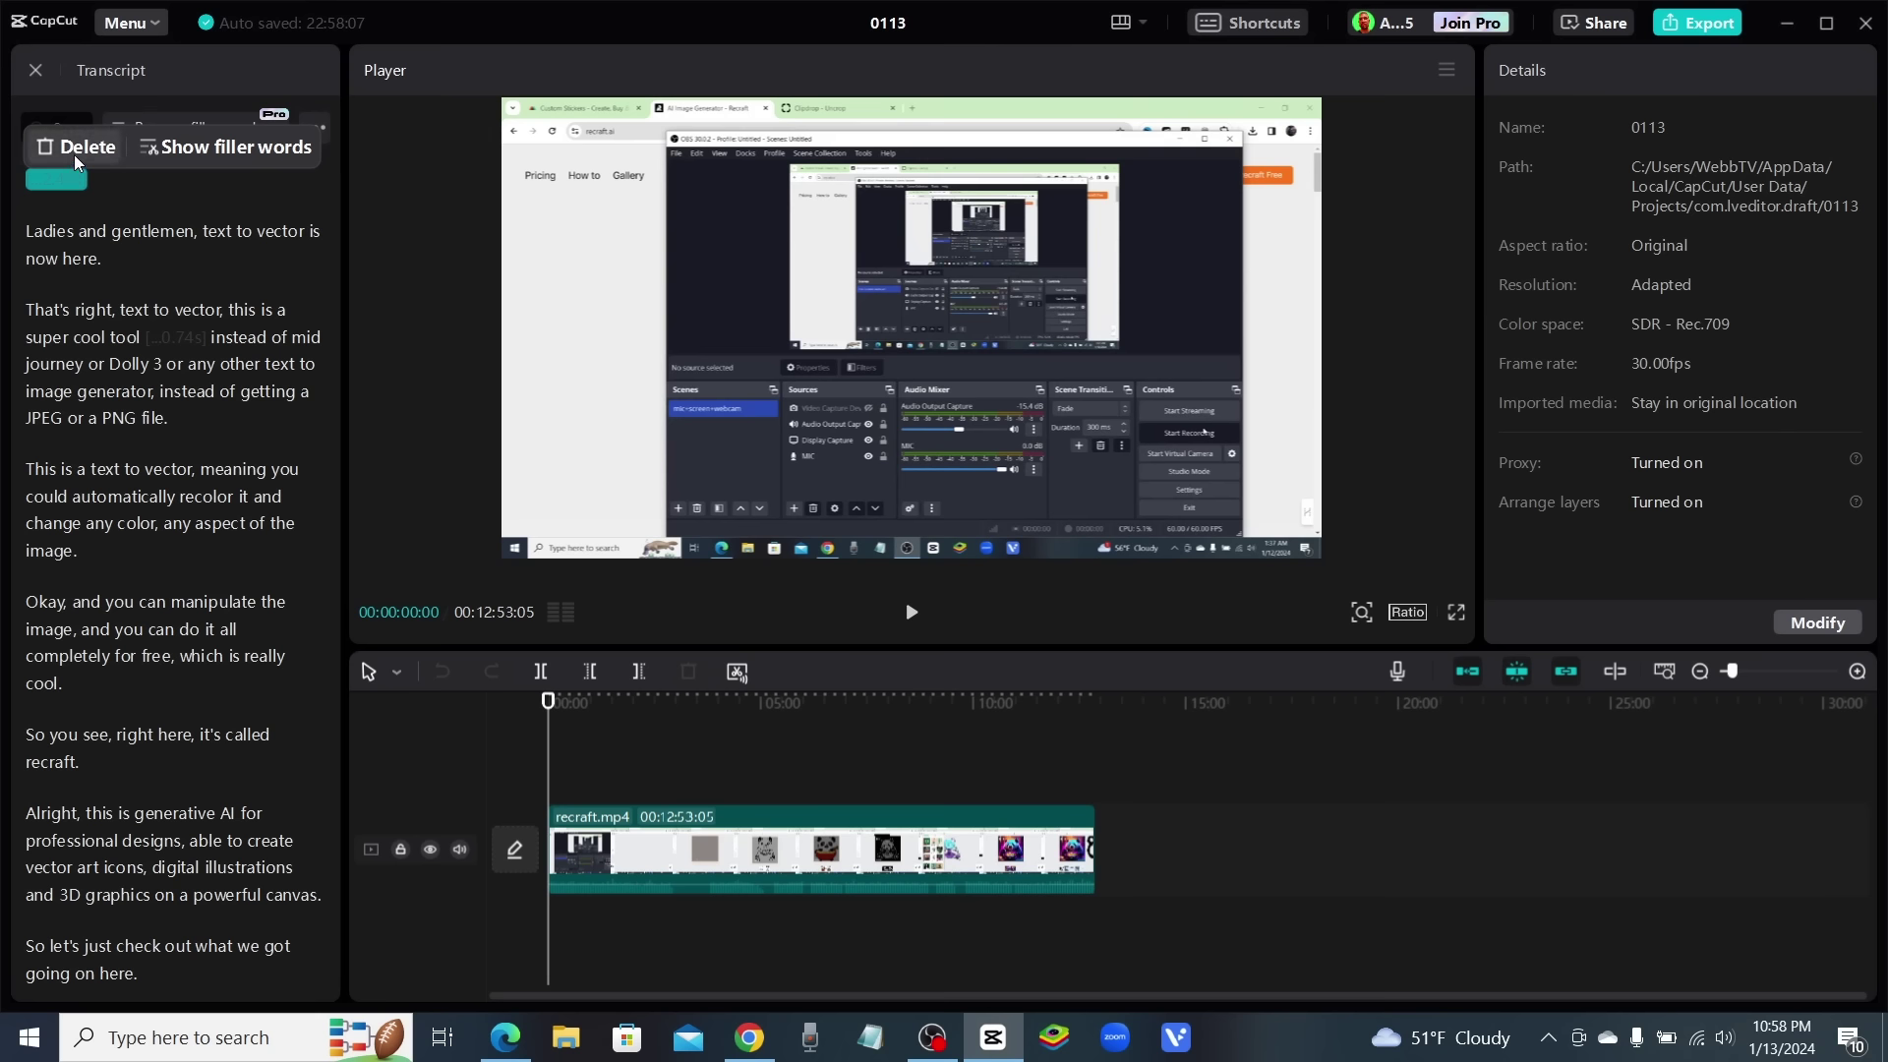
left_click(82, 149)
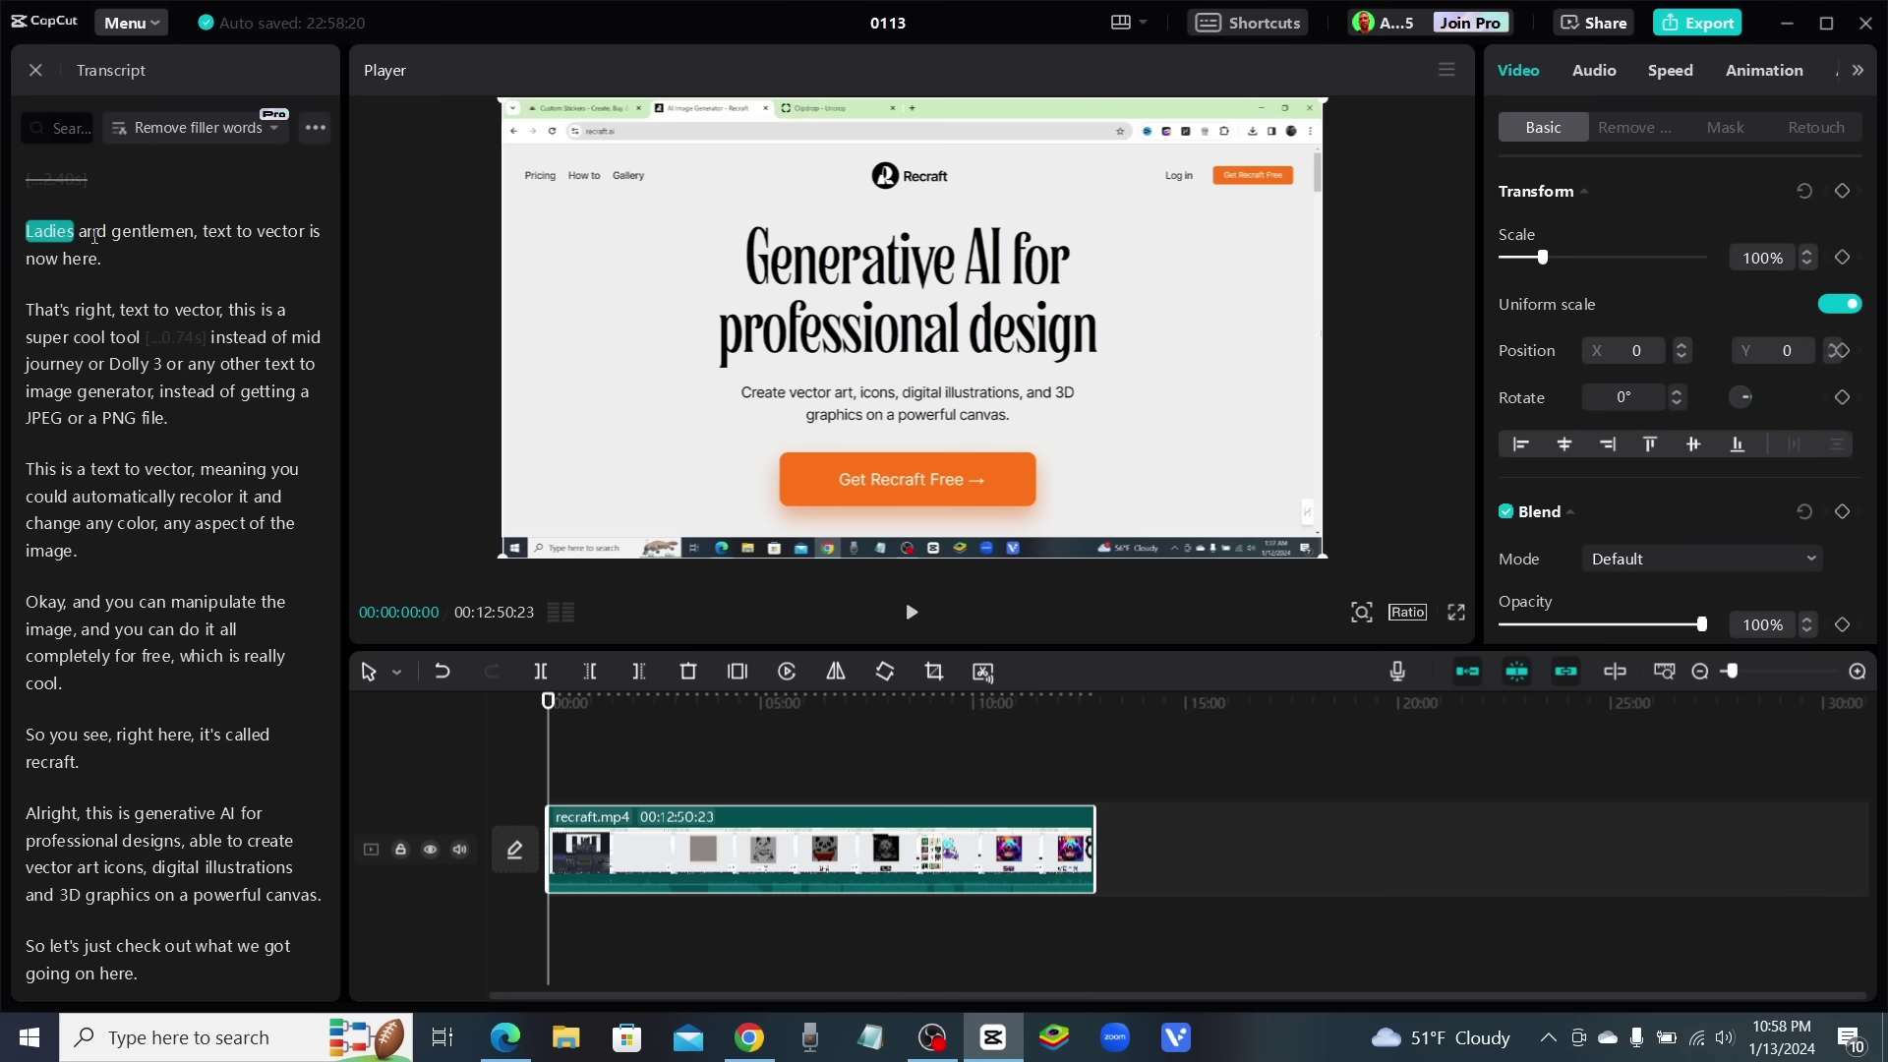
left_click(93, 227)
left_click(94, 309)
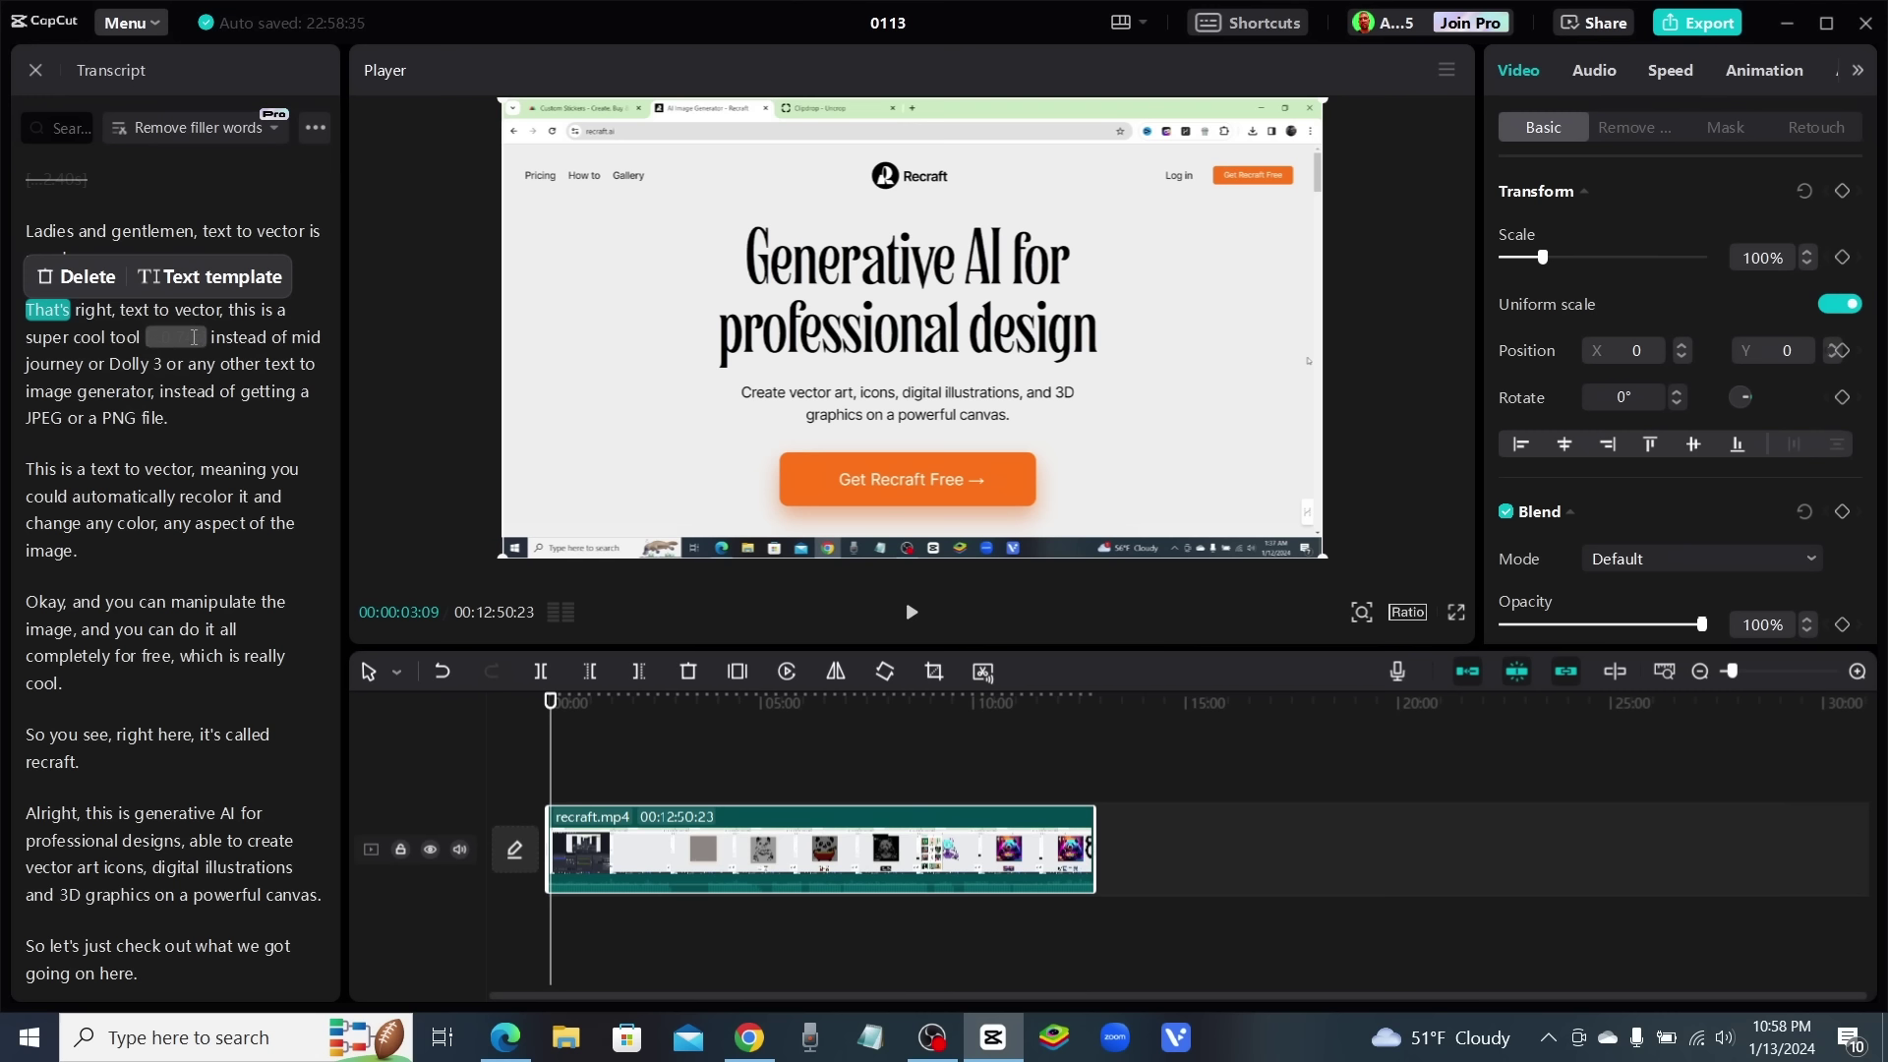
Remove the 0.74s pause after 'super cool tool', replaying that spot to confirm the cut
left_click(193, 336)
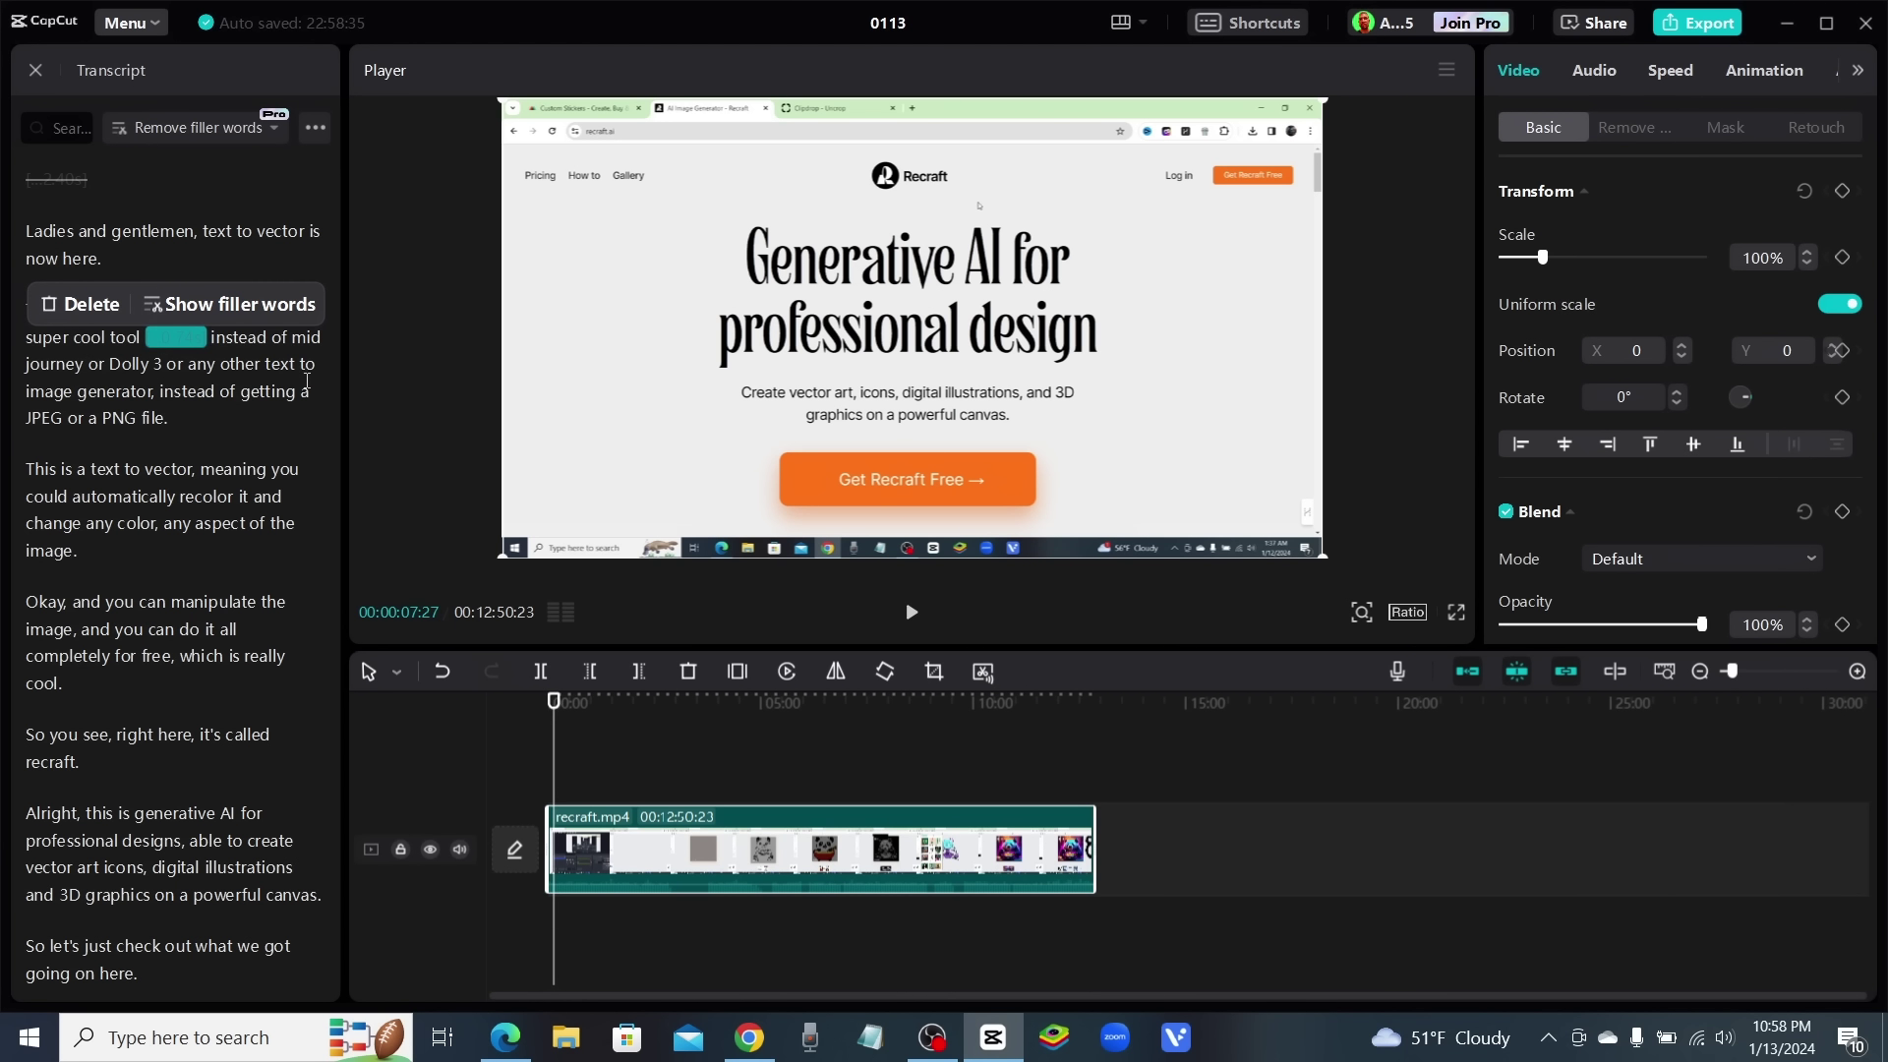
left_click(89, 306)
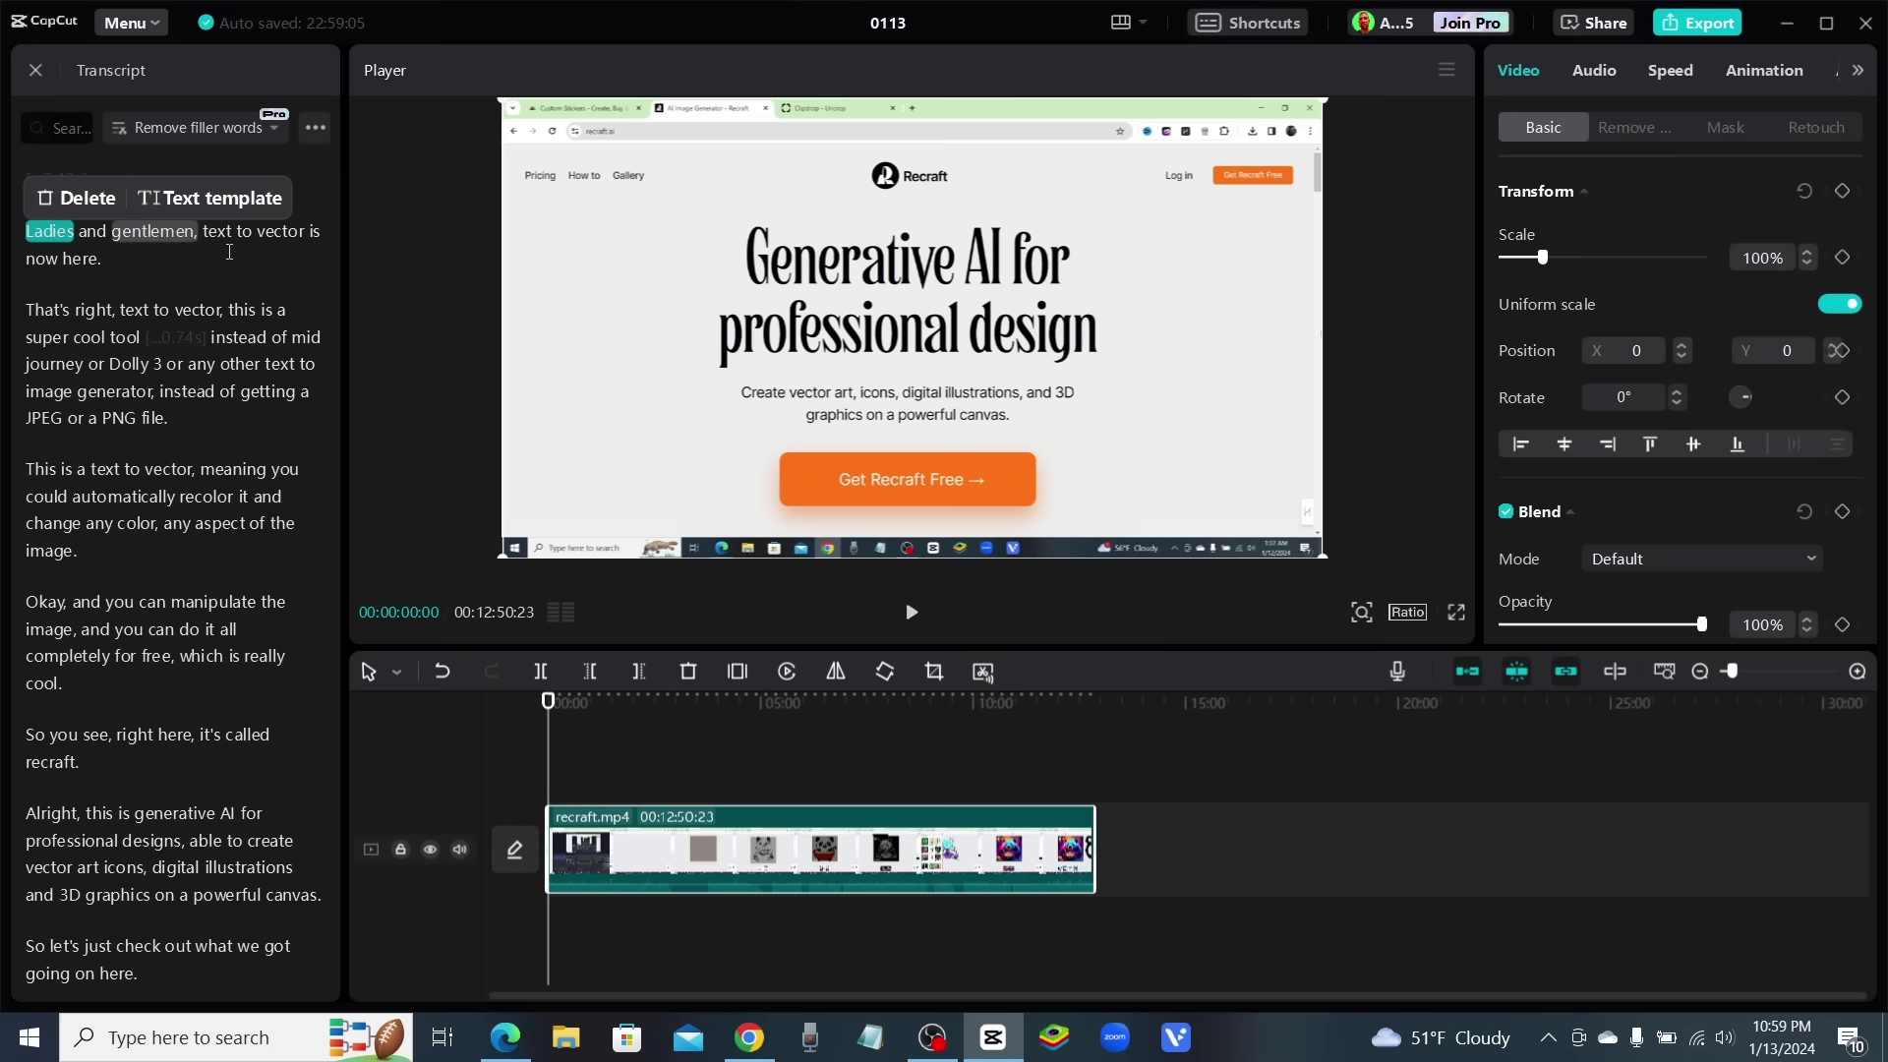
left_click(910, 611)
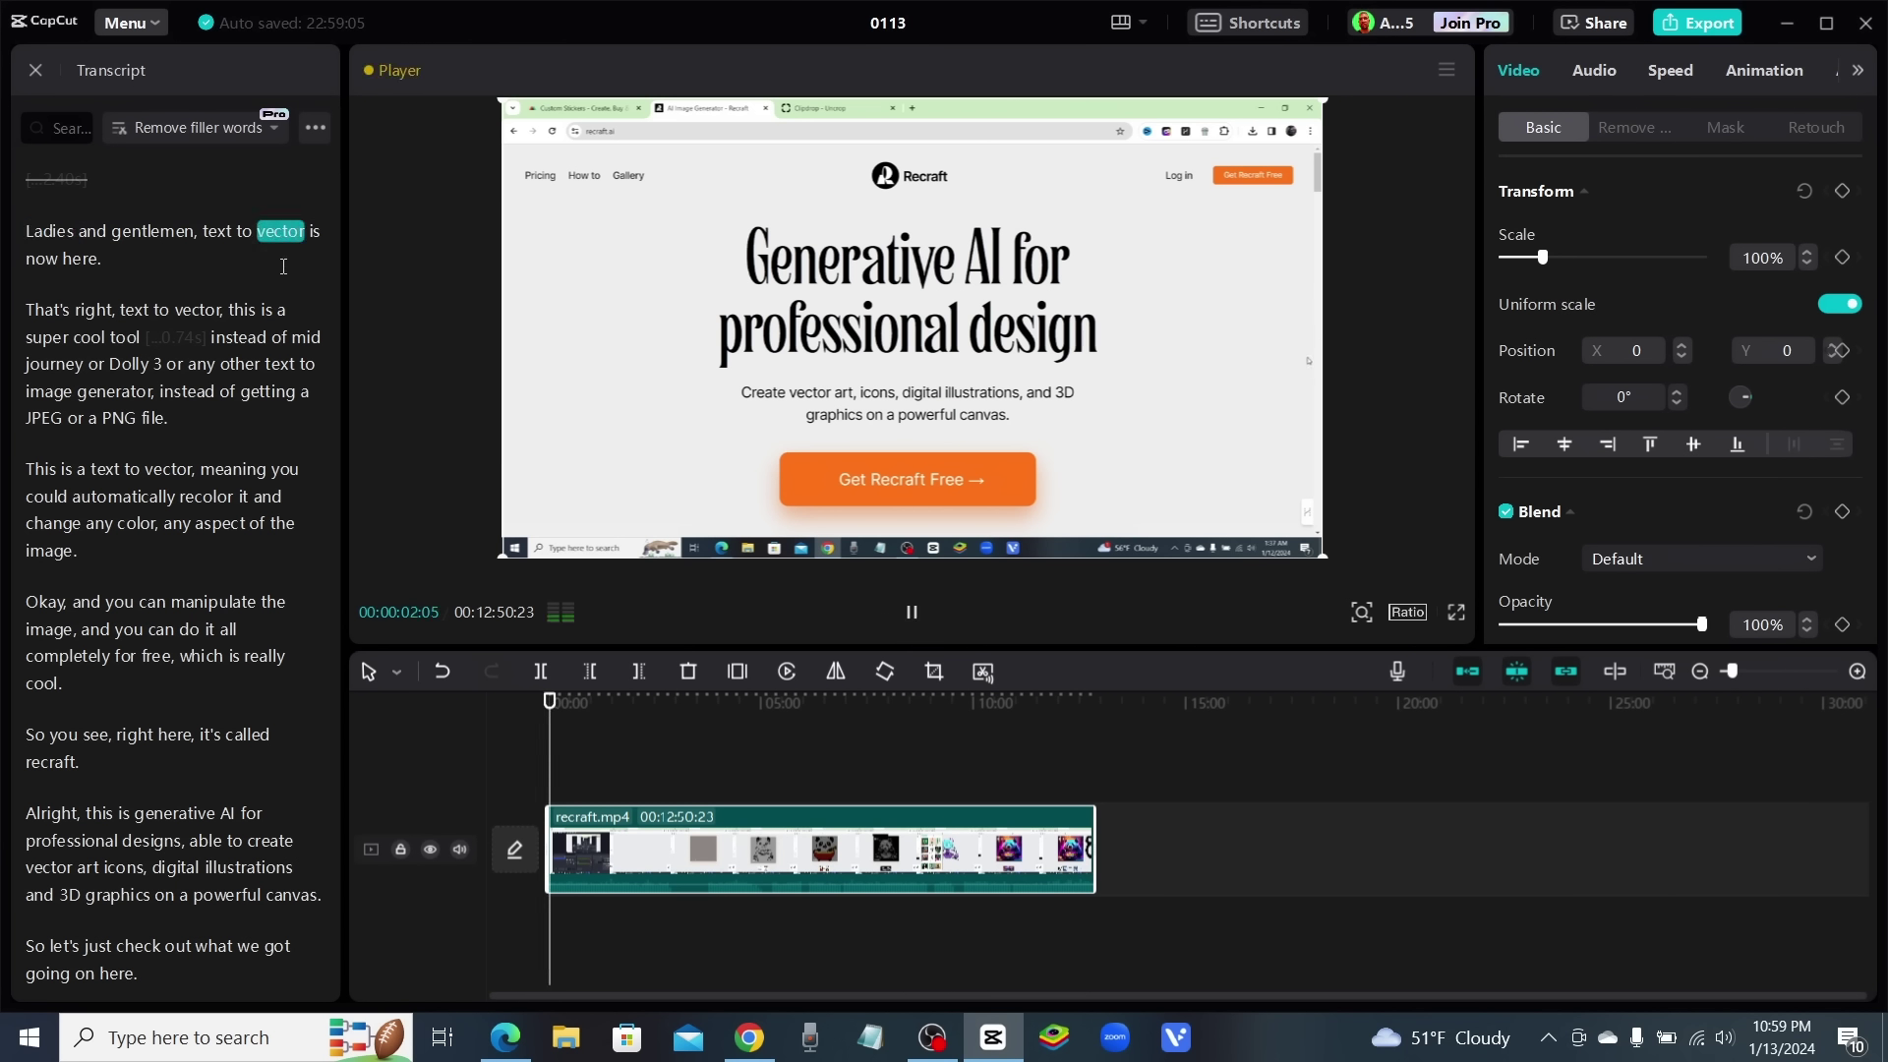
left_click(177, 338)
key("space")
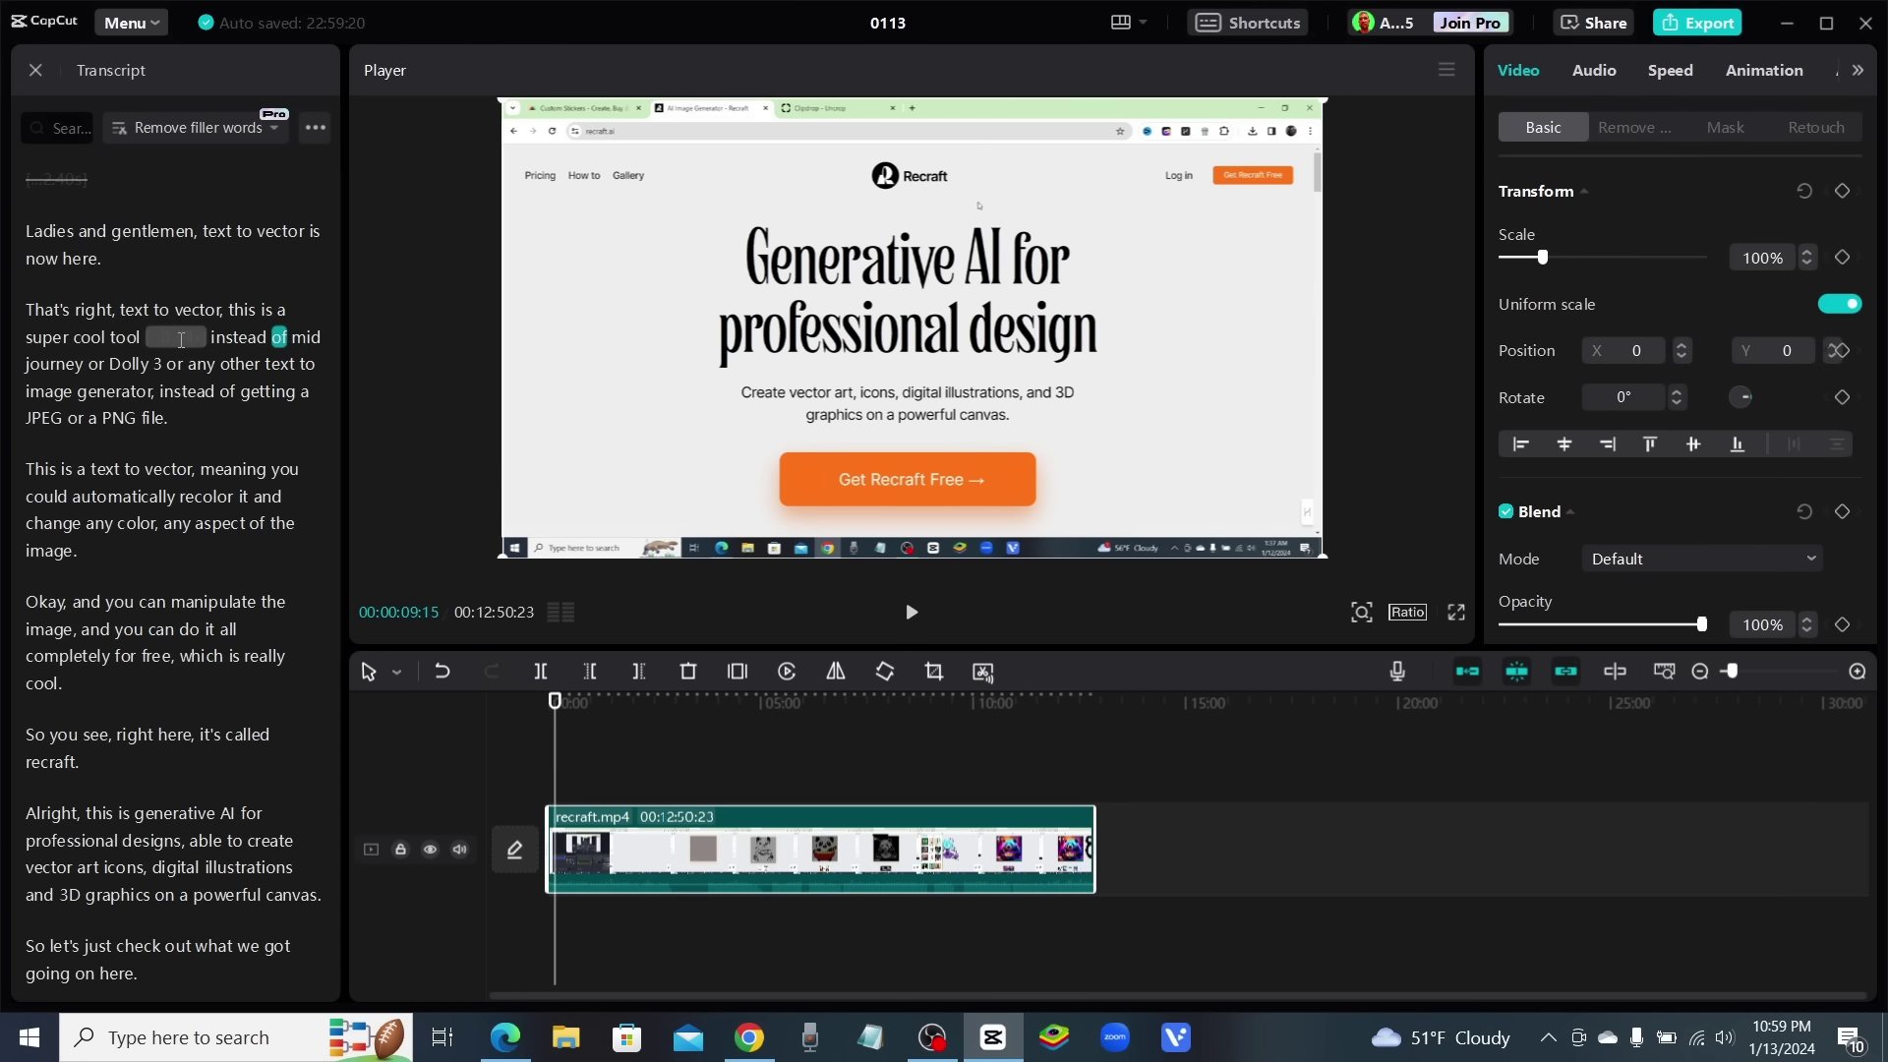
left_click(184, 339)
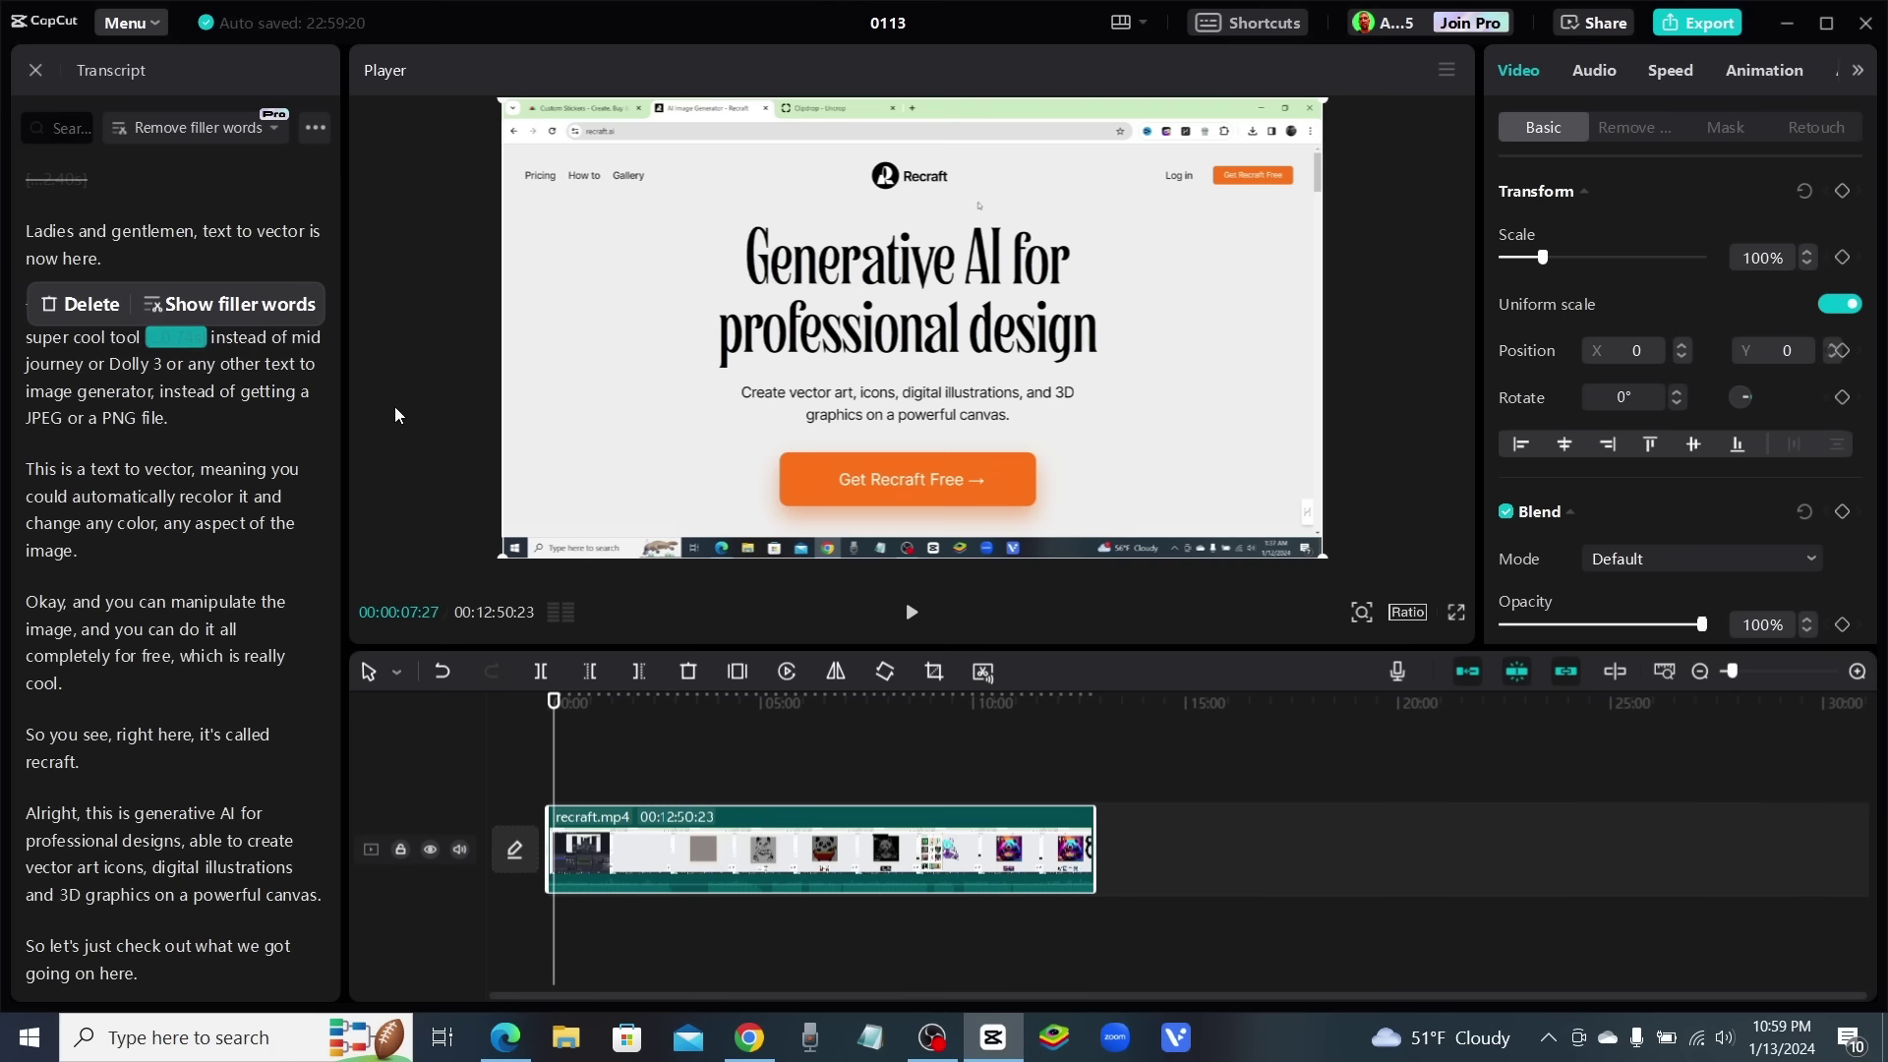
left_click(83, 303)
Delete the sentence 'So you see, right here, it's called recraft.' from the transcript
scroll(170, 430, "down", 1)
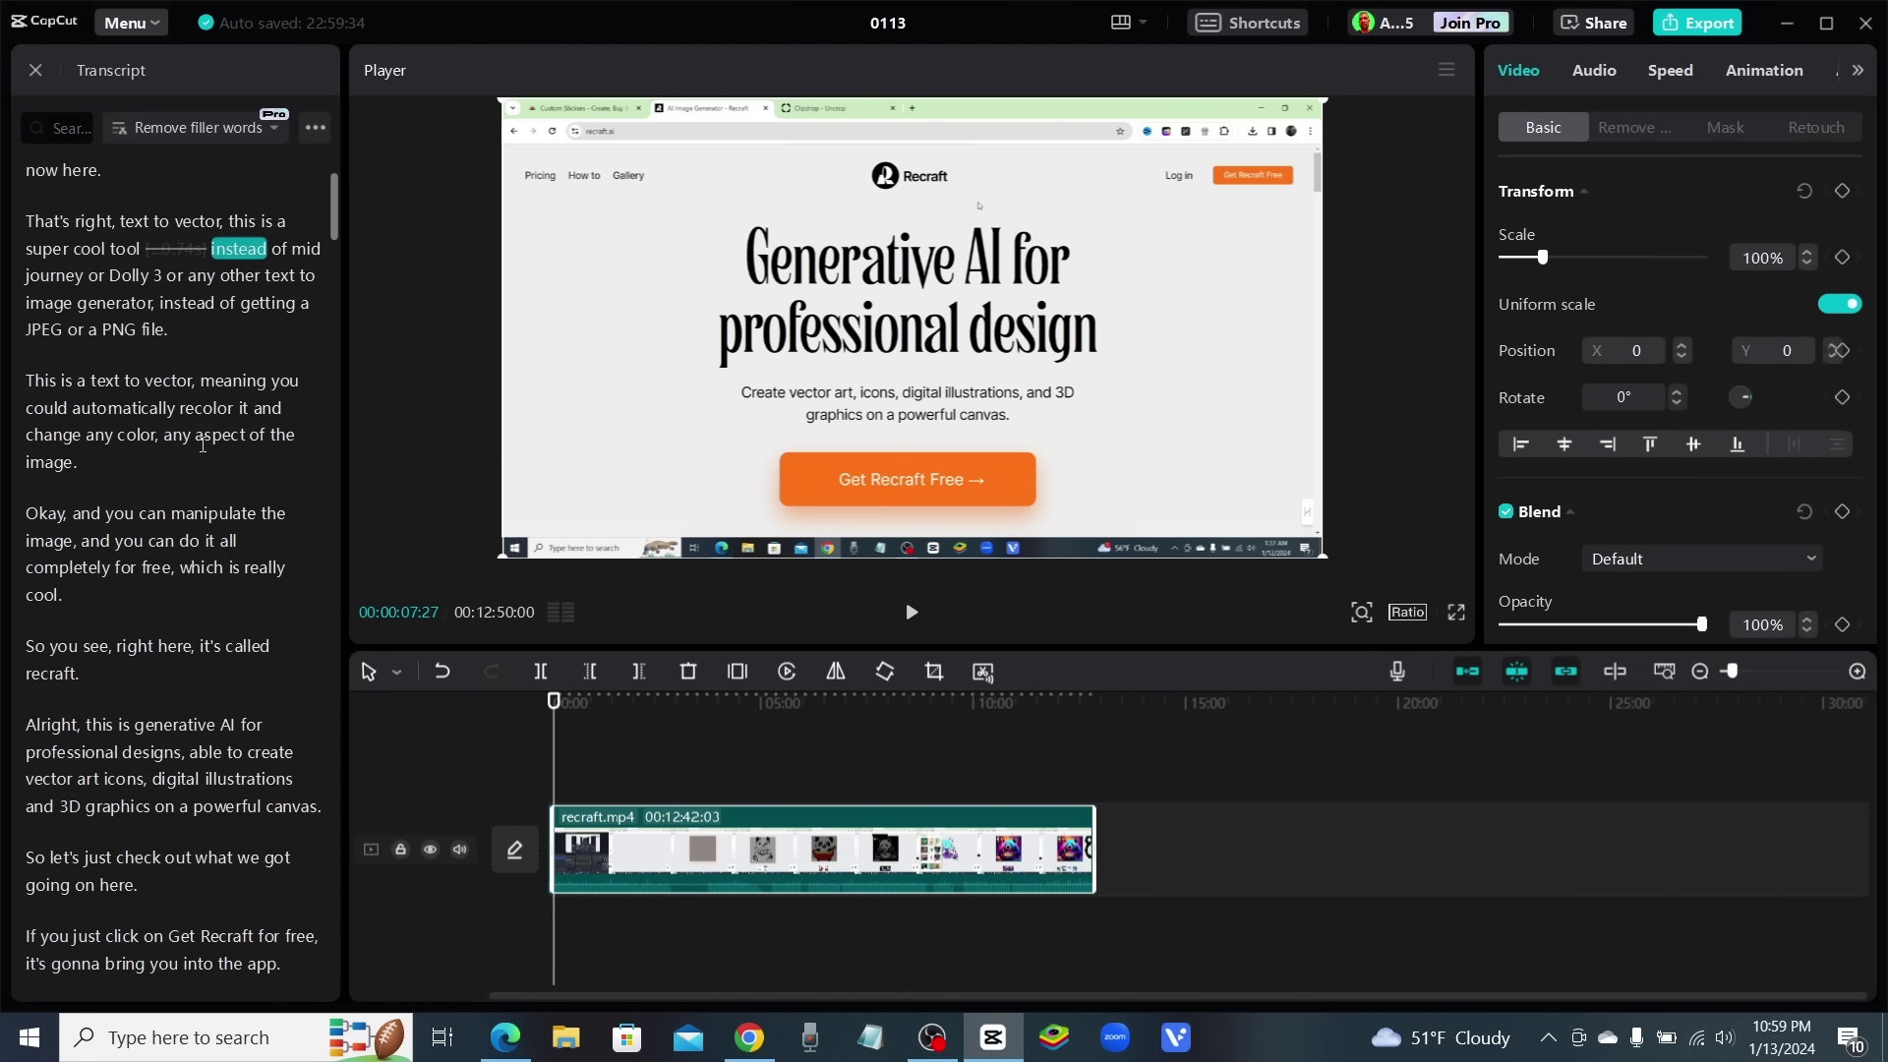
scroll(187, 422, "down", 1)
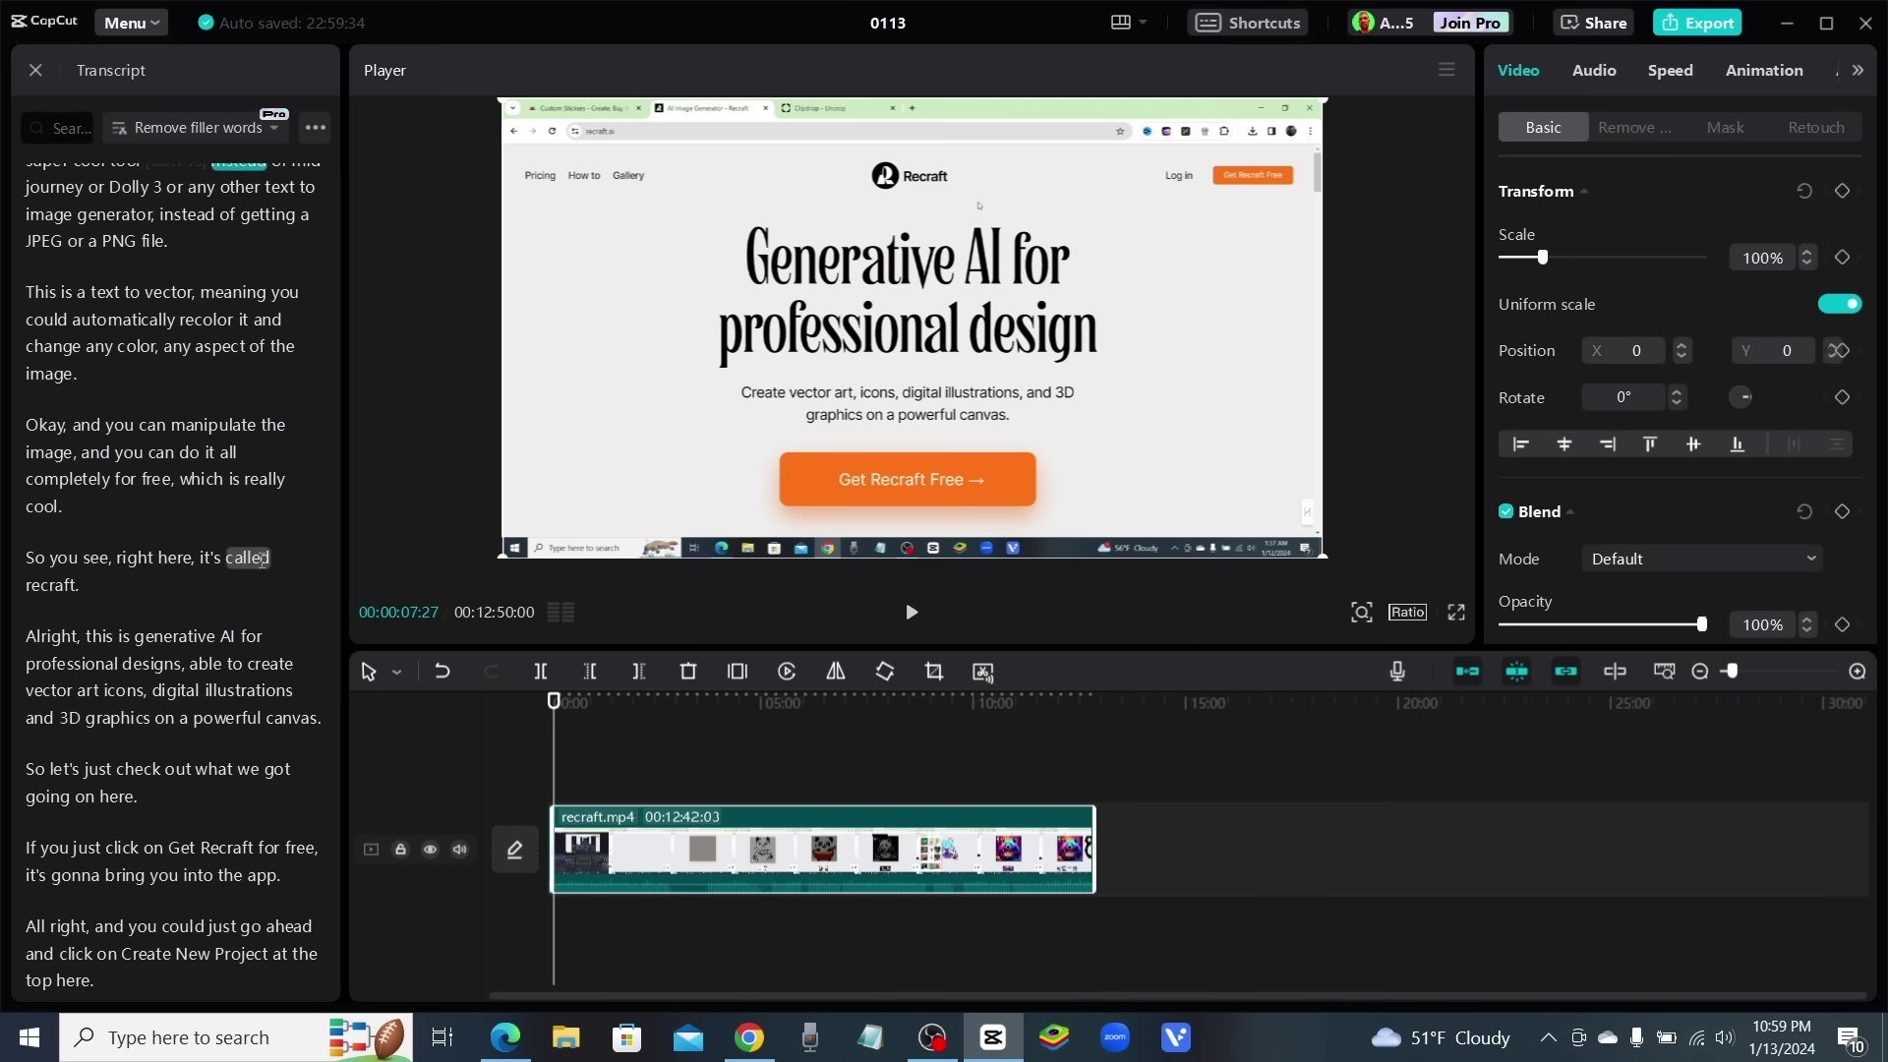
left_click(35, 557)
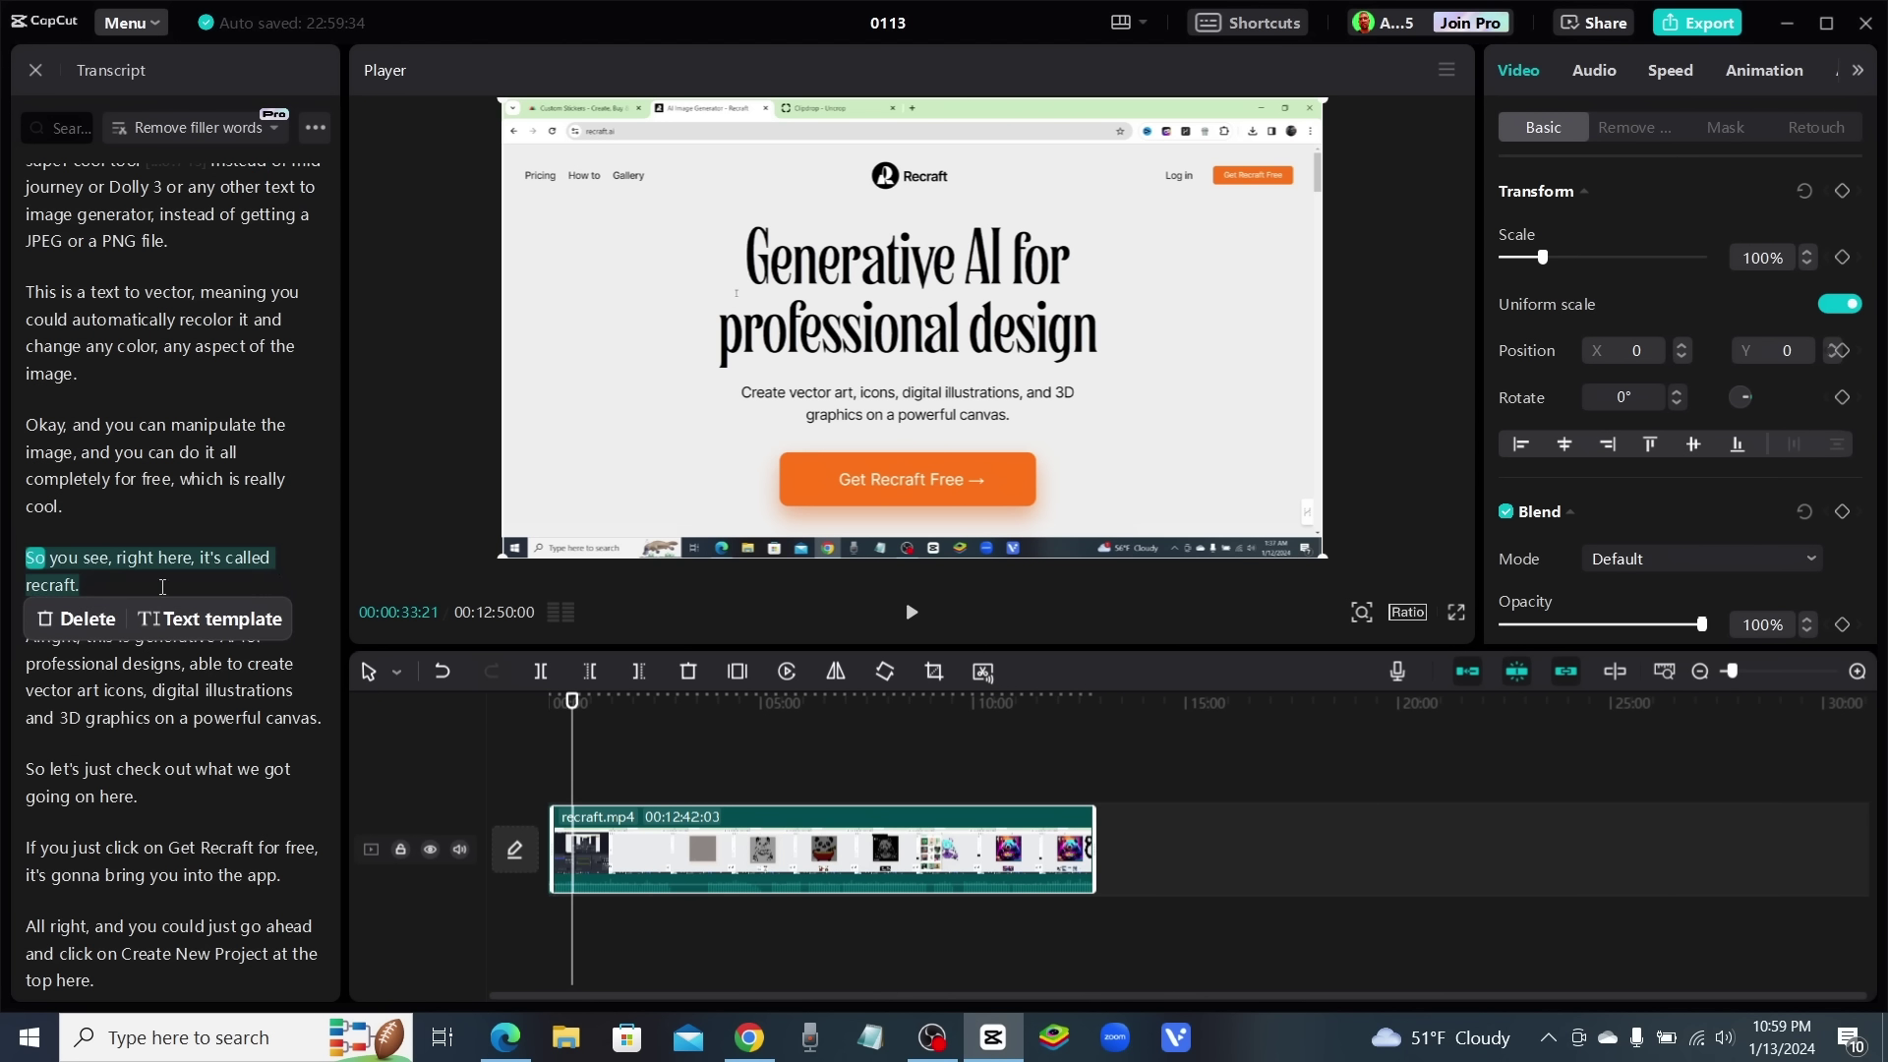
left_click(83, 620)
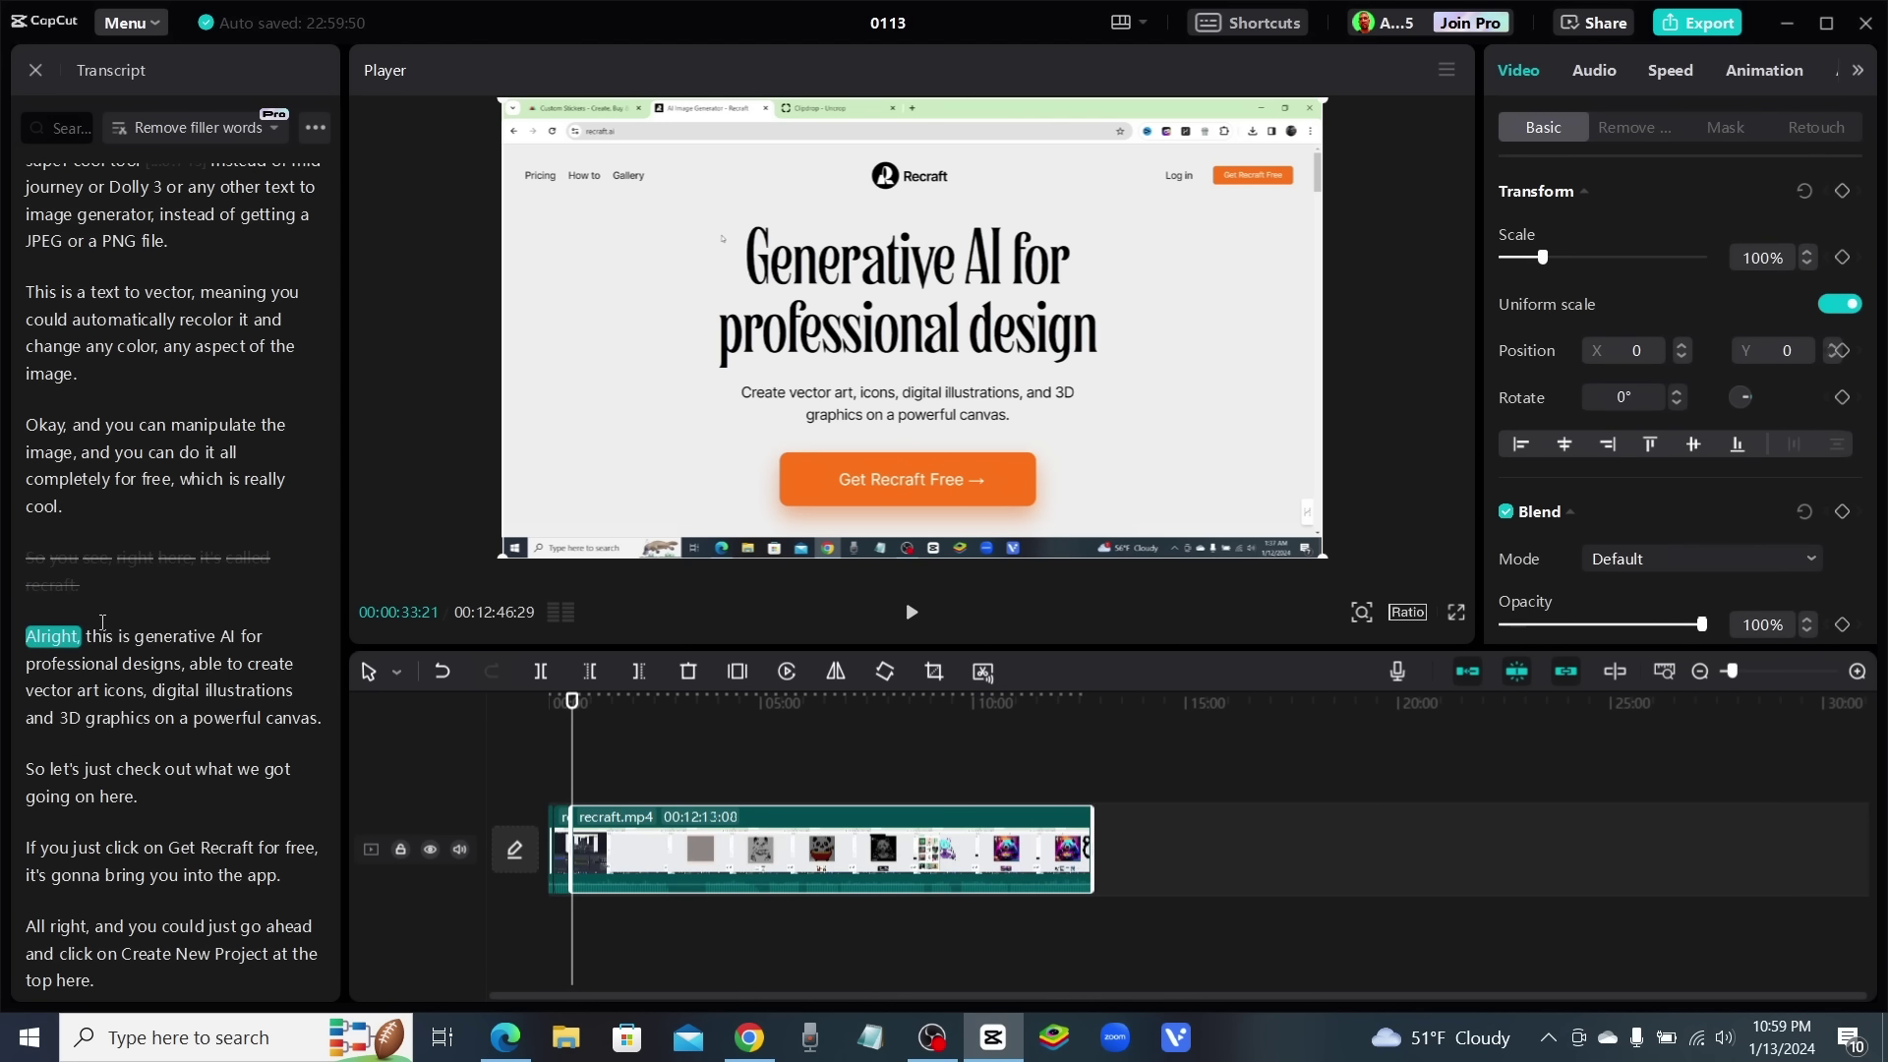
Replay the join around 'which is really cool' to check the removed sentence
left_click(47, 509)
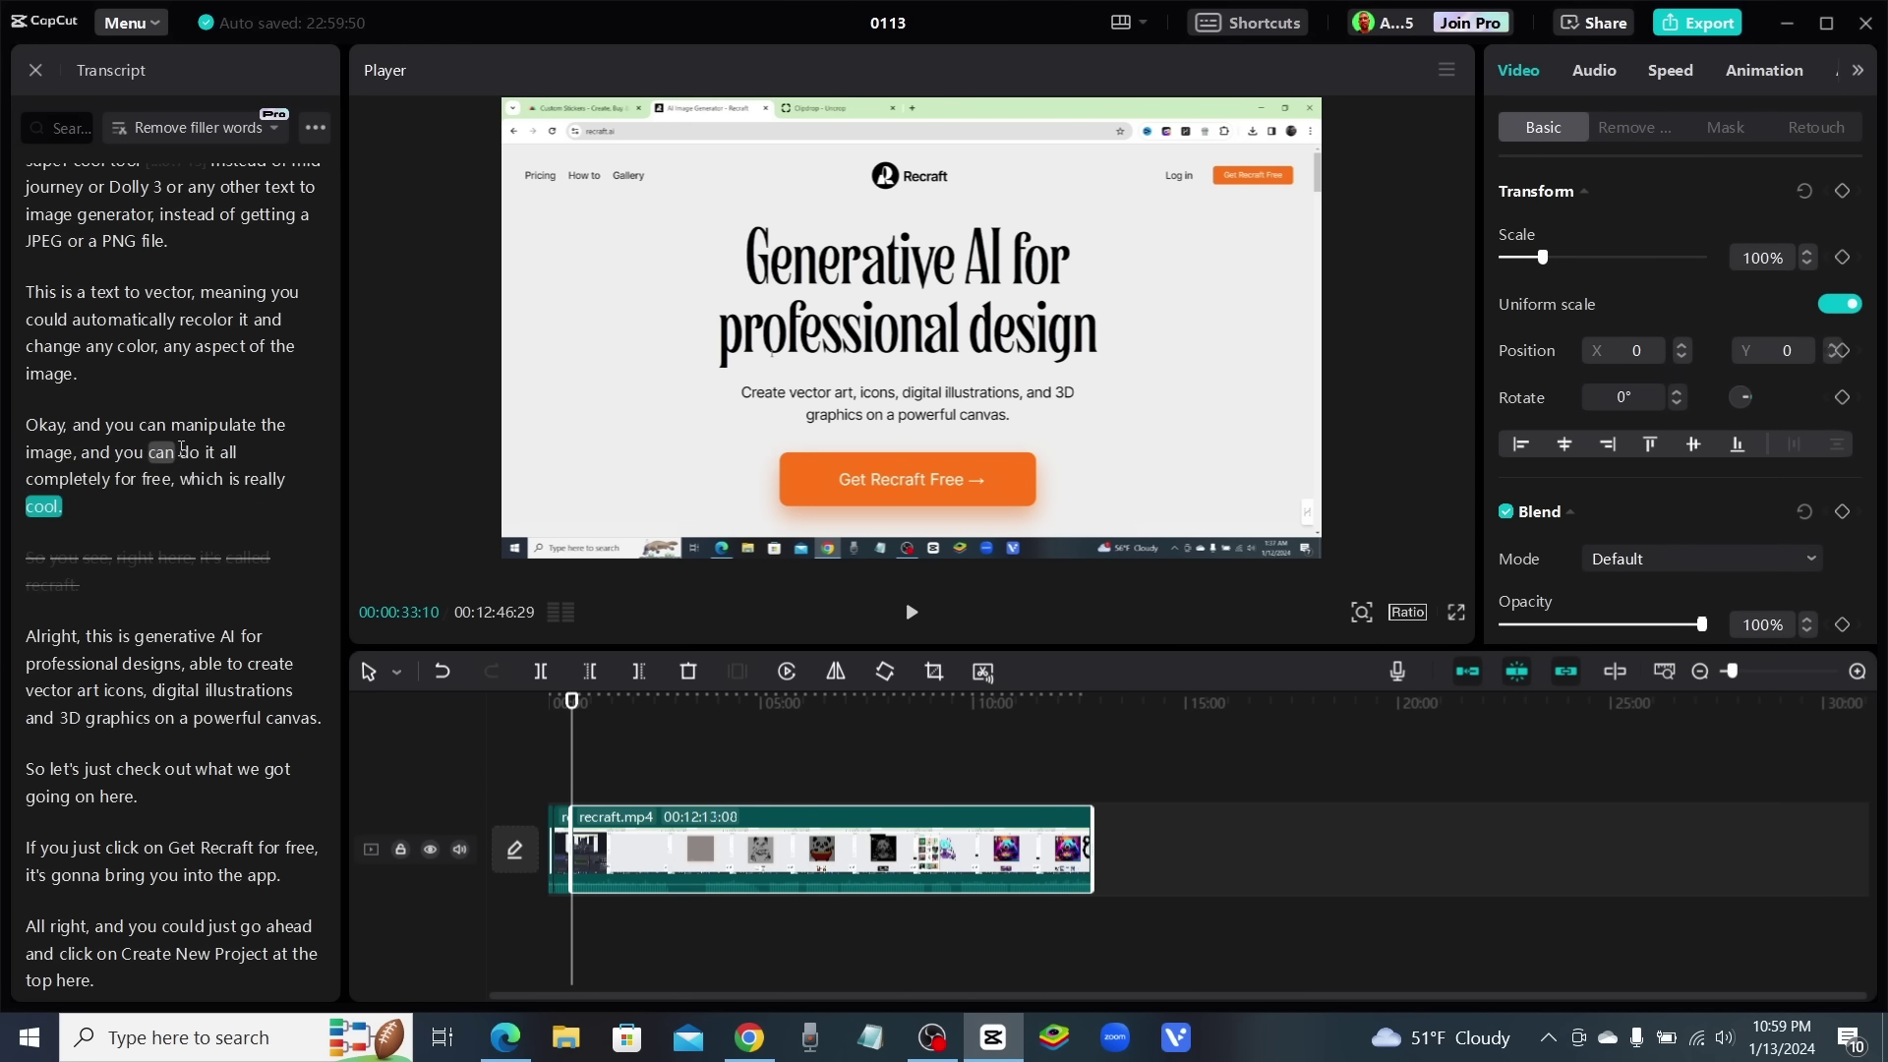
left_click(161, 452)
left_click(188, 481)
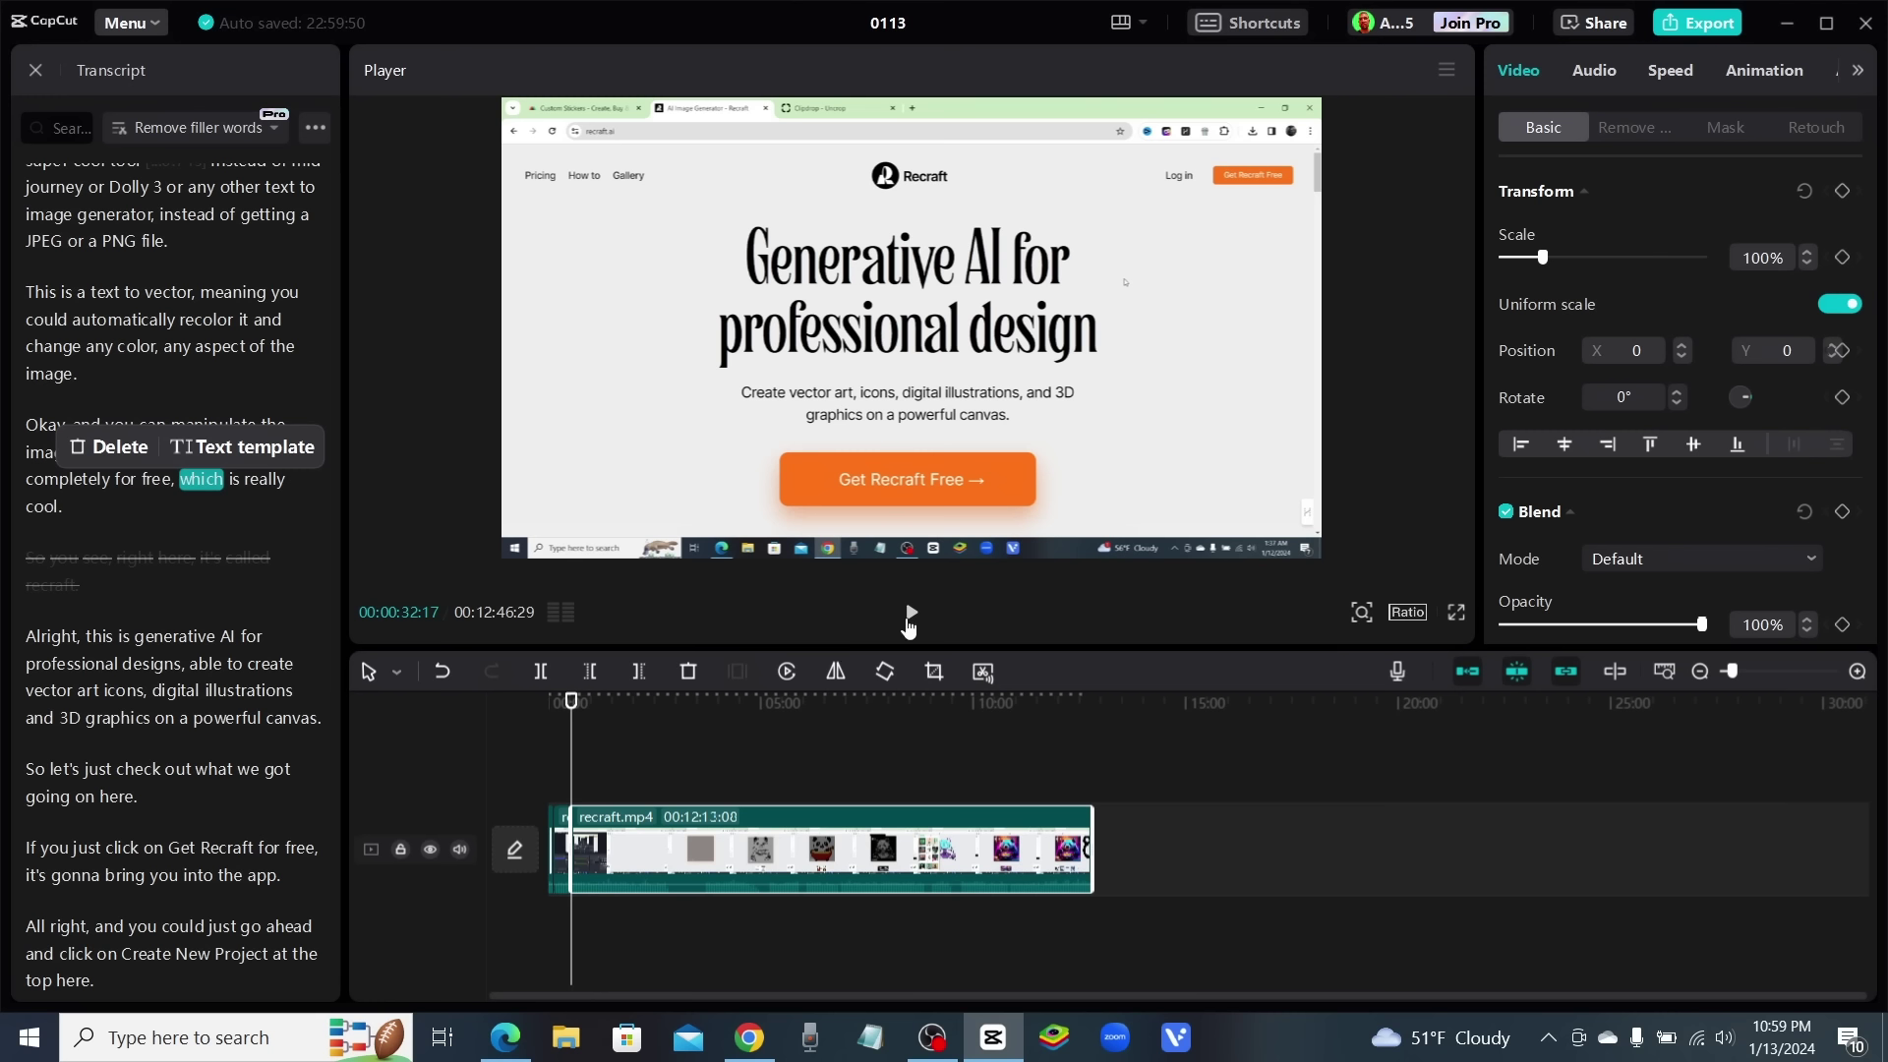
left_click(906, 614)
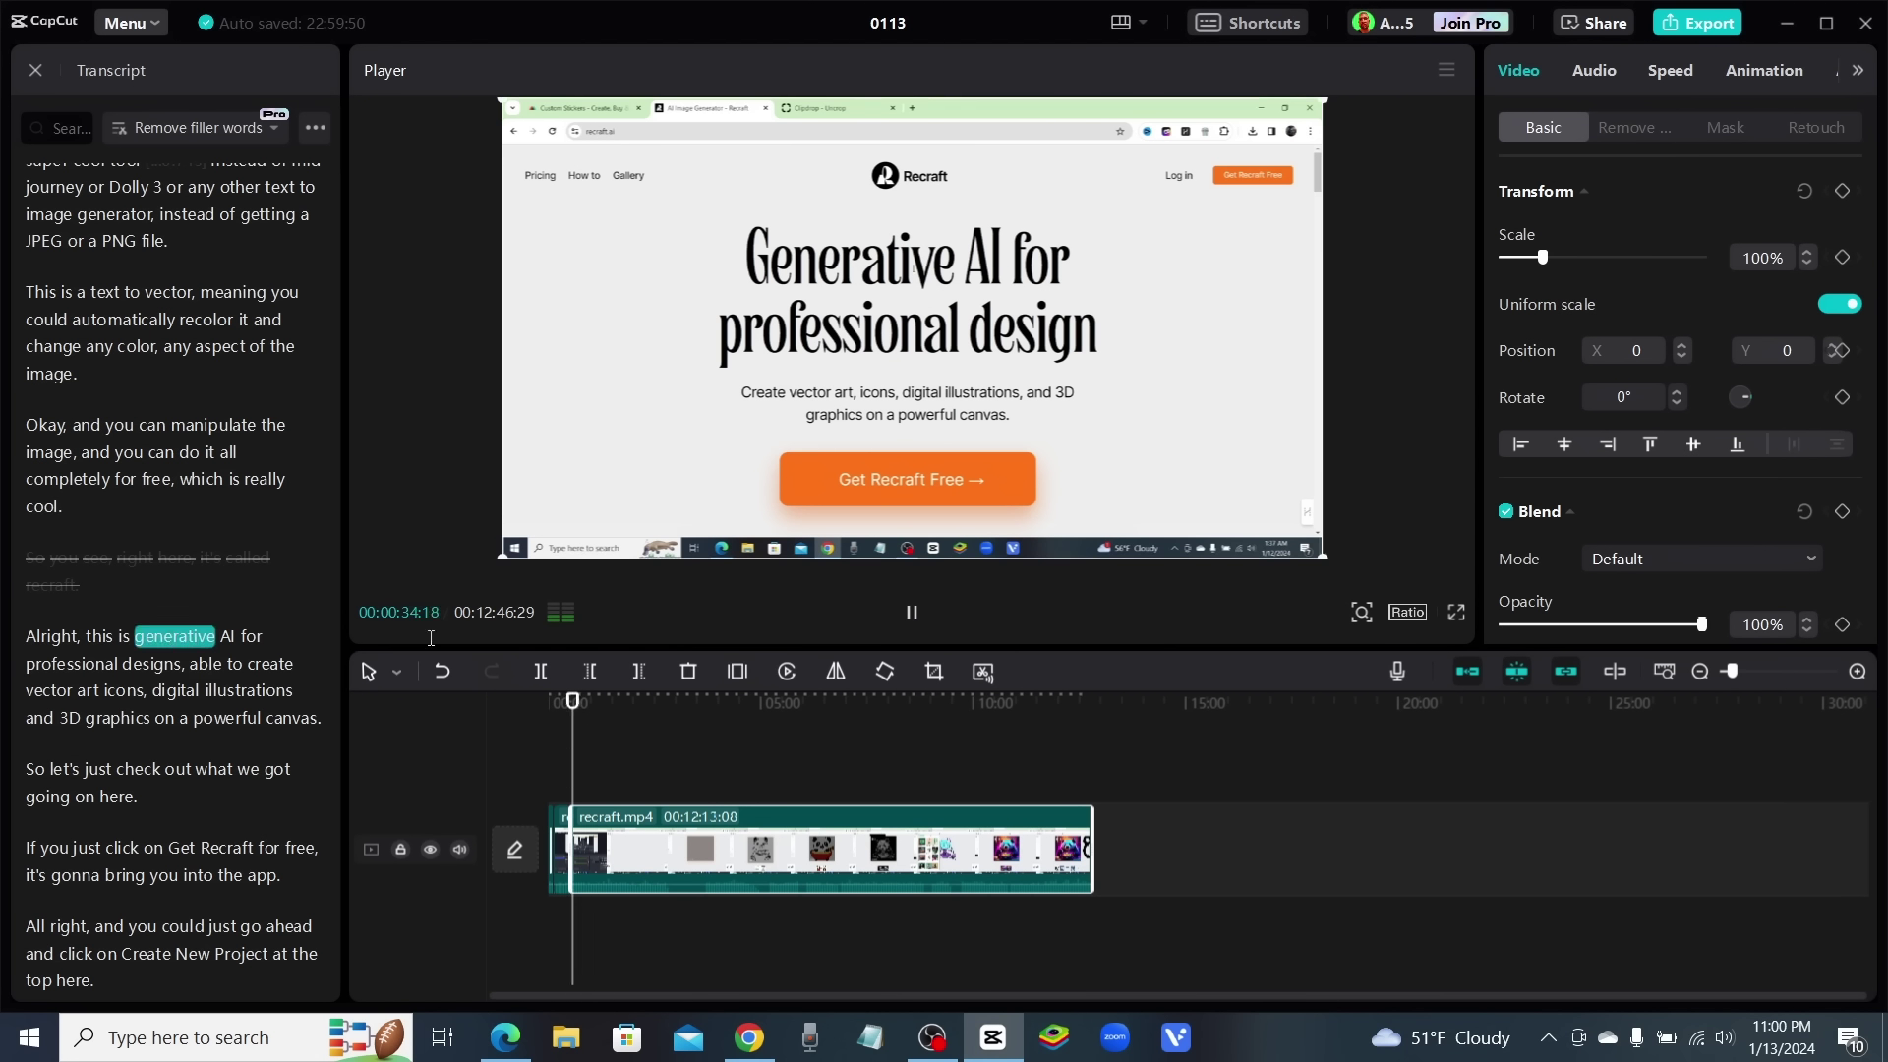
left_click(903, 615)
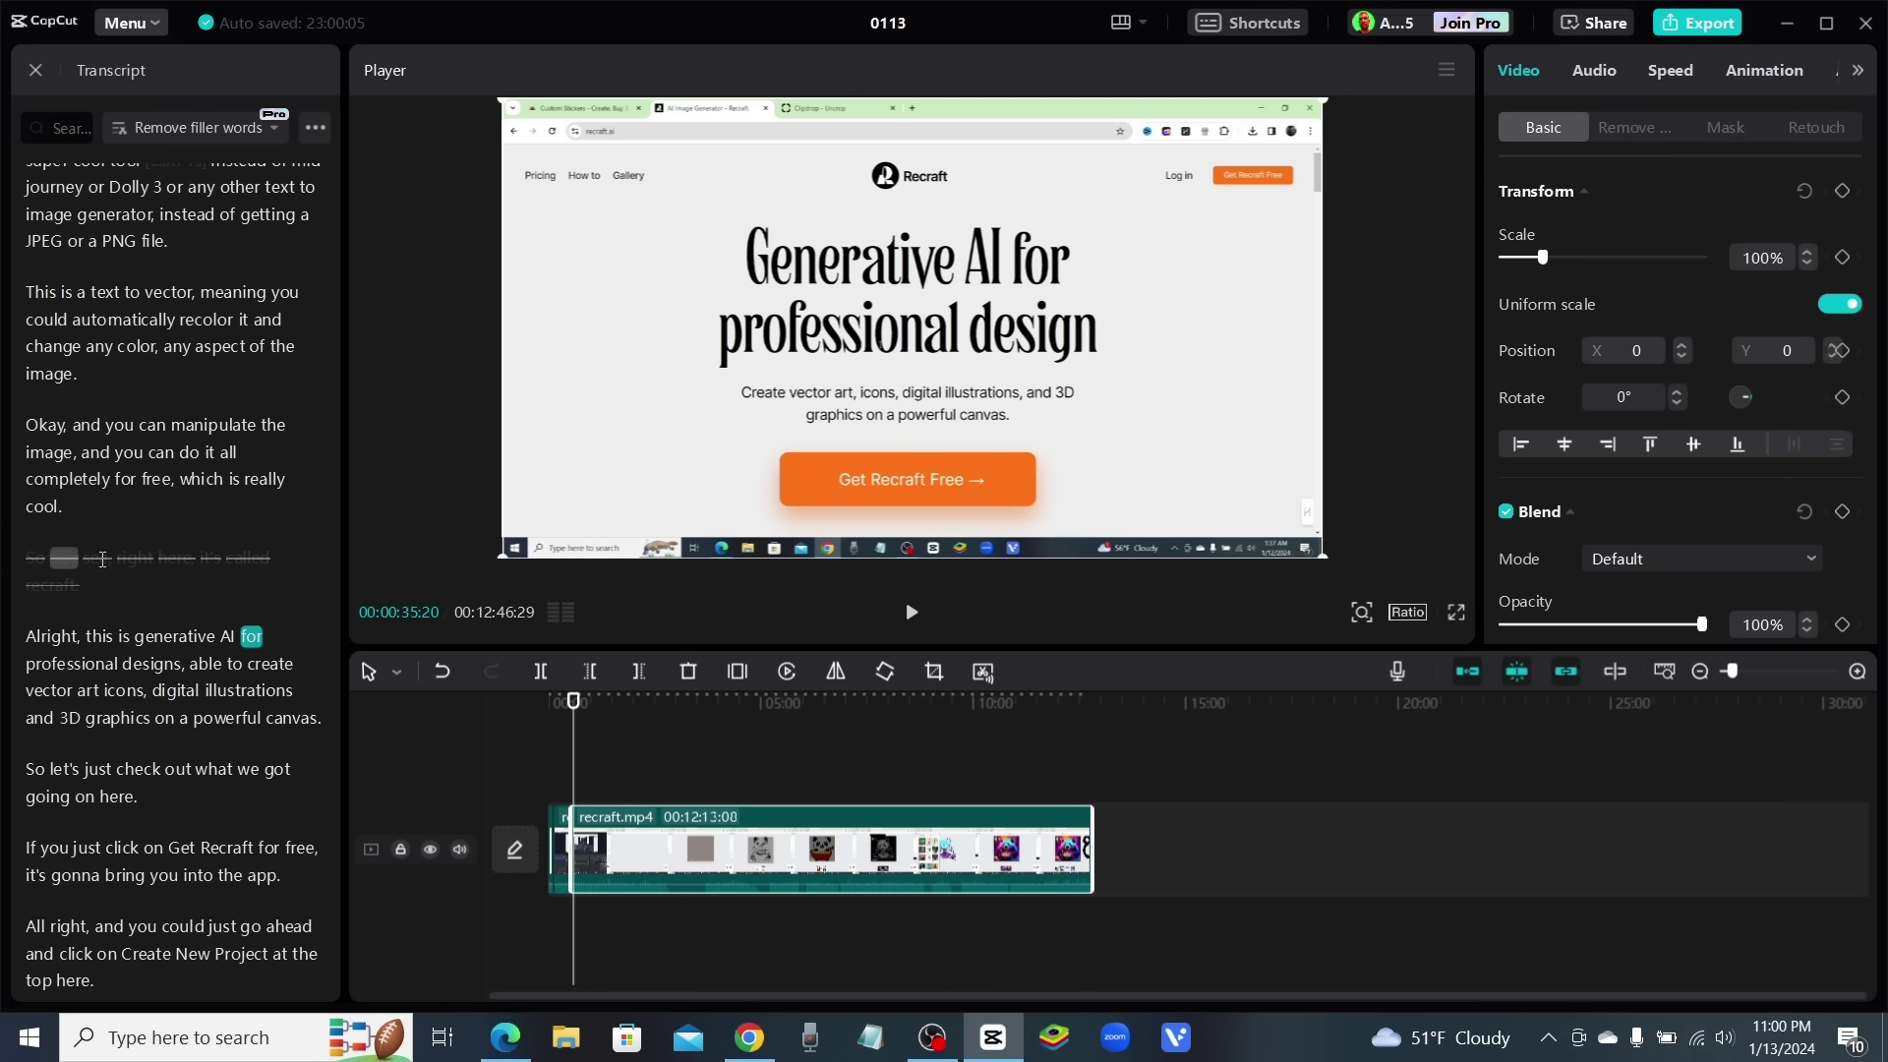
Restore the struck-through 'So you see, right here, it's called recraft.' sentence, returning the clip to 12:50:00
left_click(37, 586)
mouse_move(43, 581)
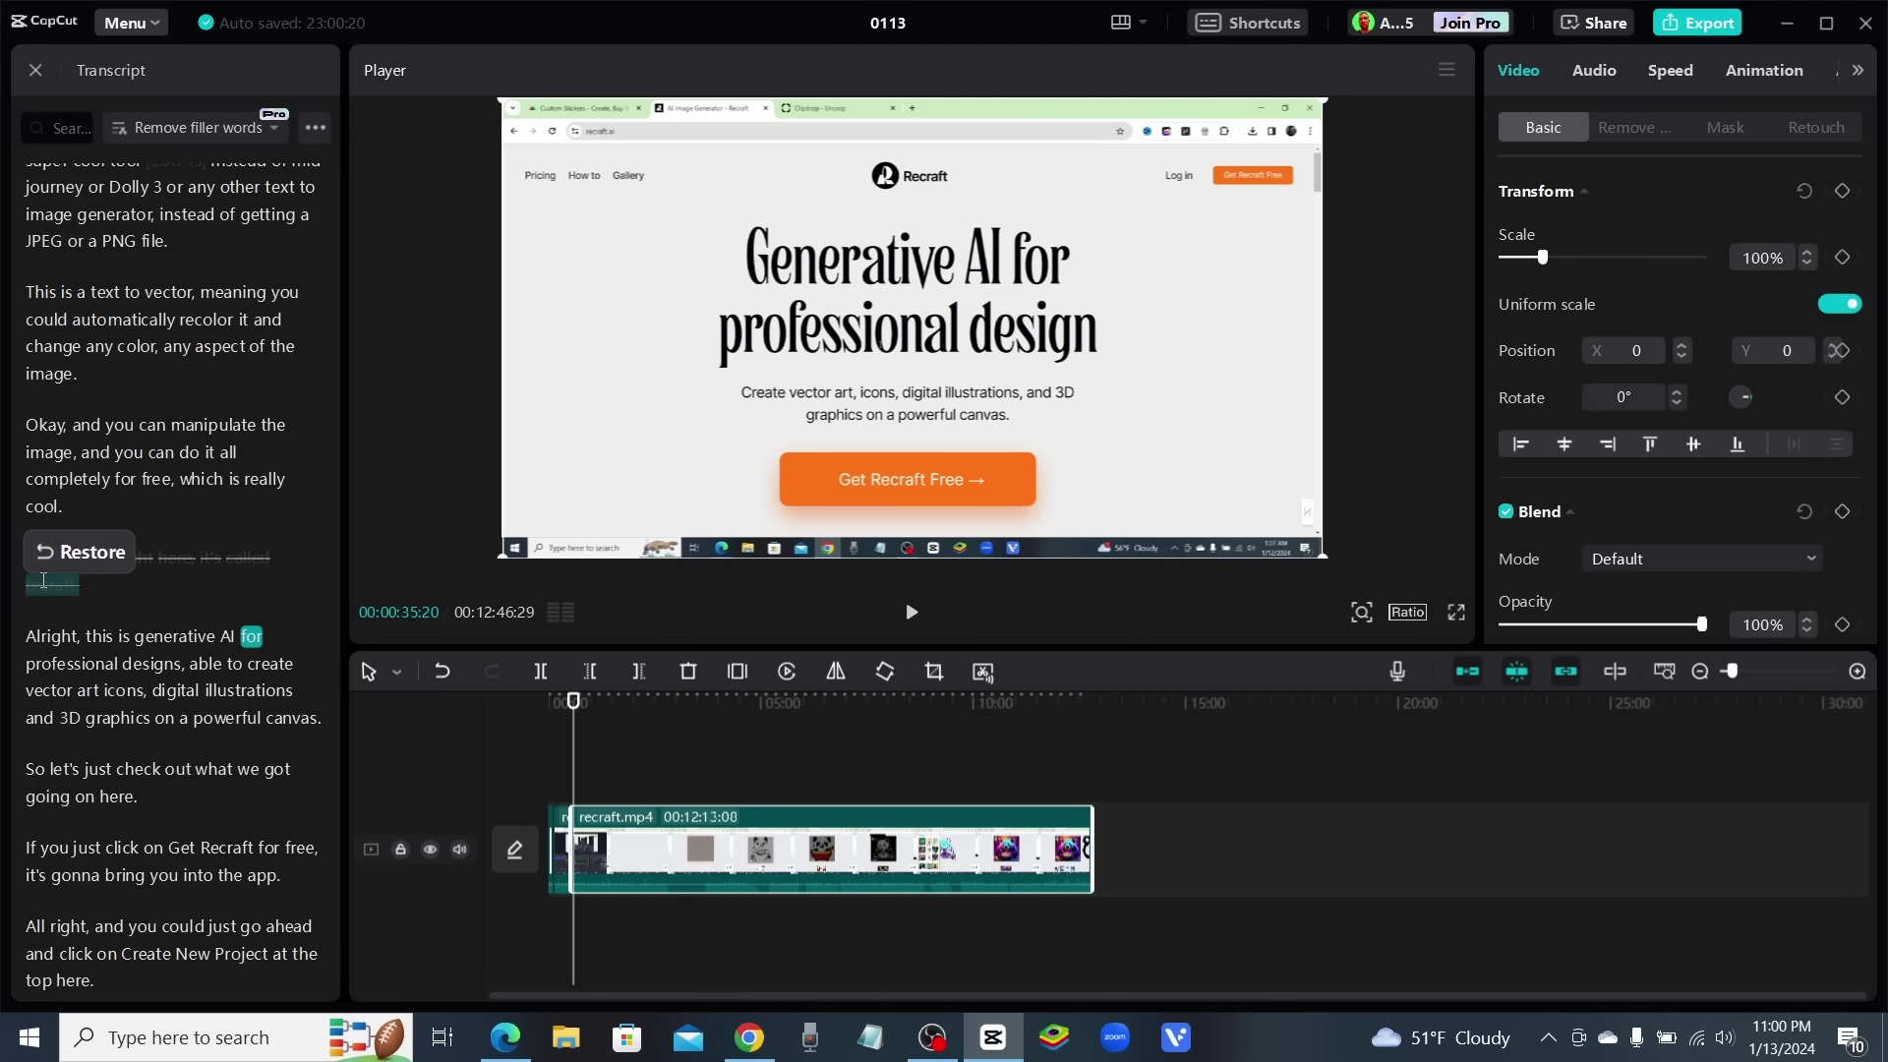
left_click_drag(43, 581, 70, 551)
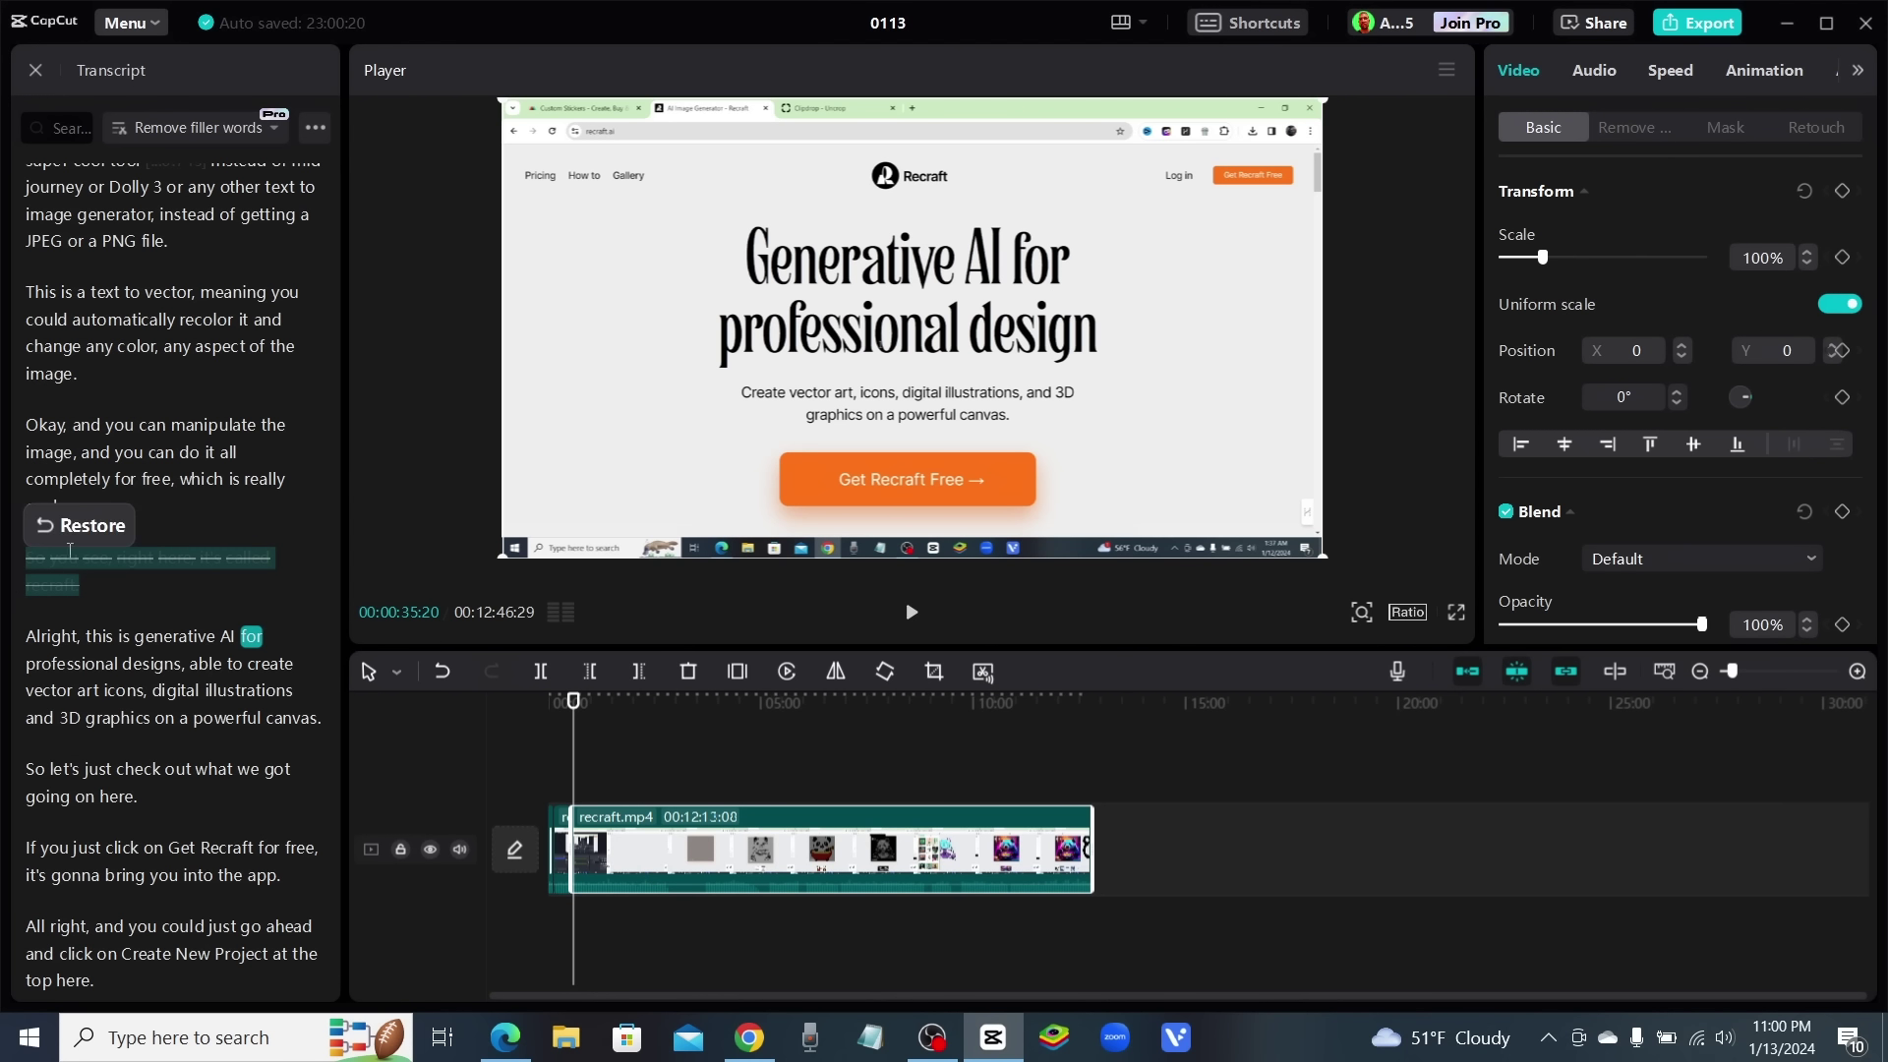
left_click(77, 527)
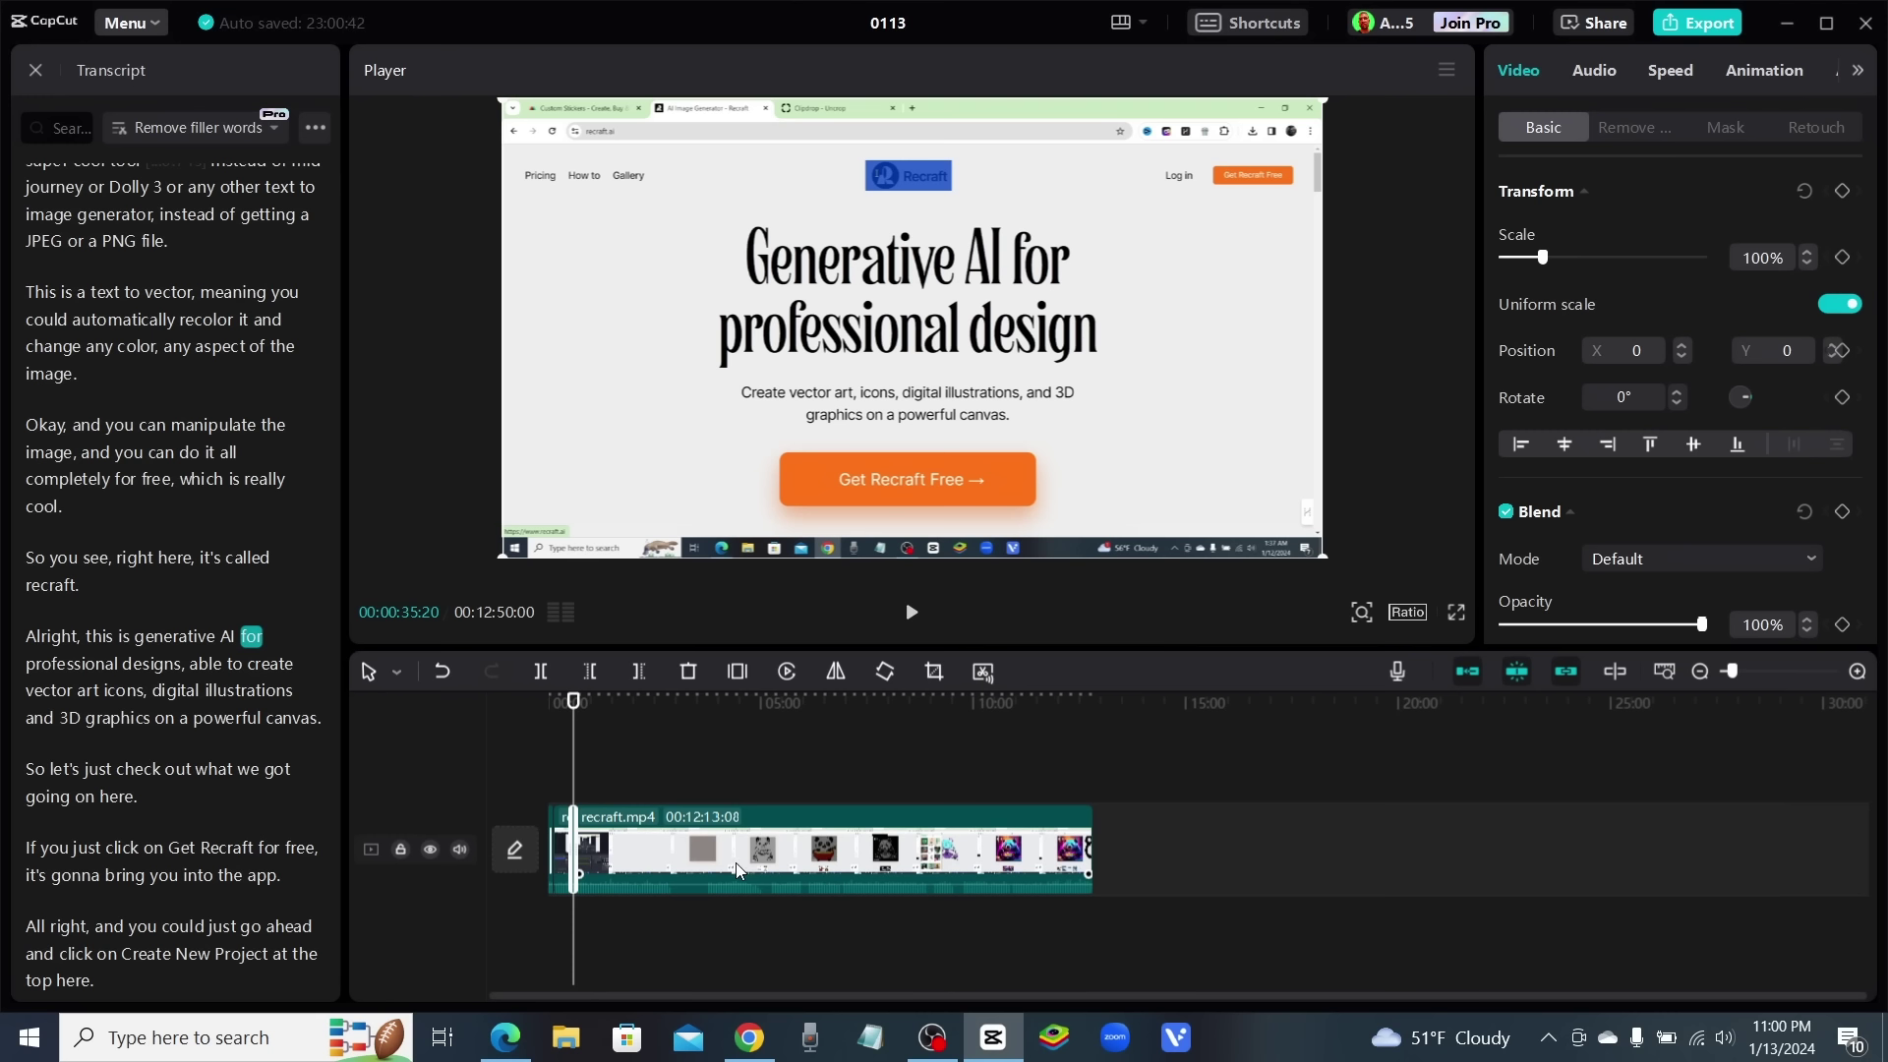
Set the playhead near 00:56 and zoom the timeline in to frame level
left_click(786, 782)
left_click(654, 761)
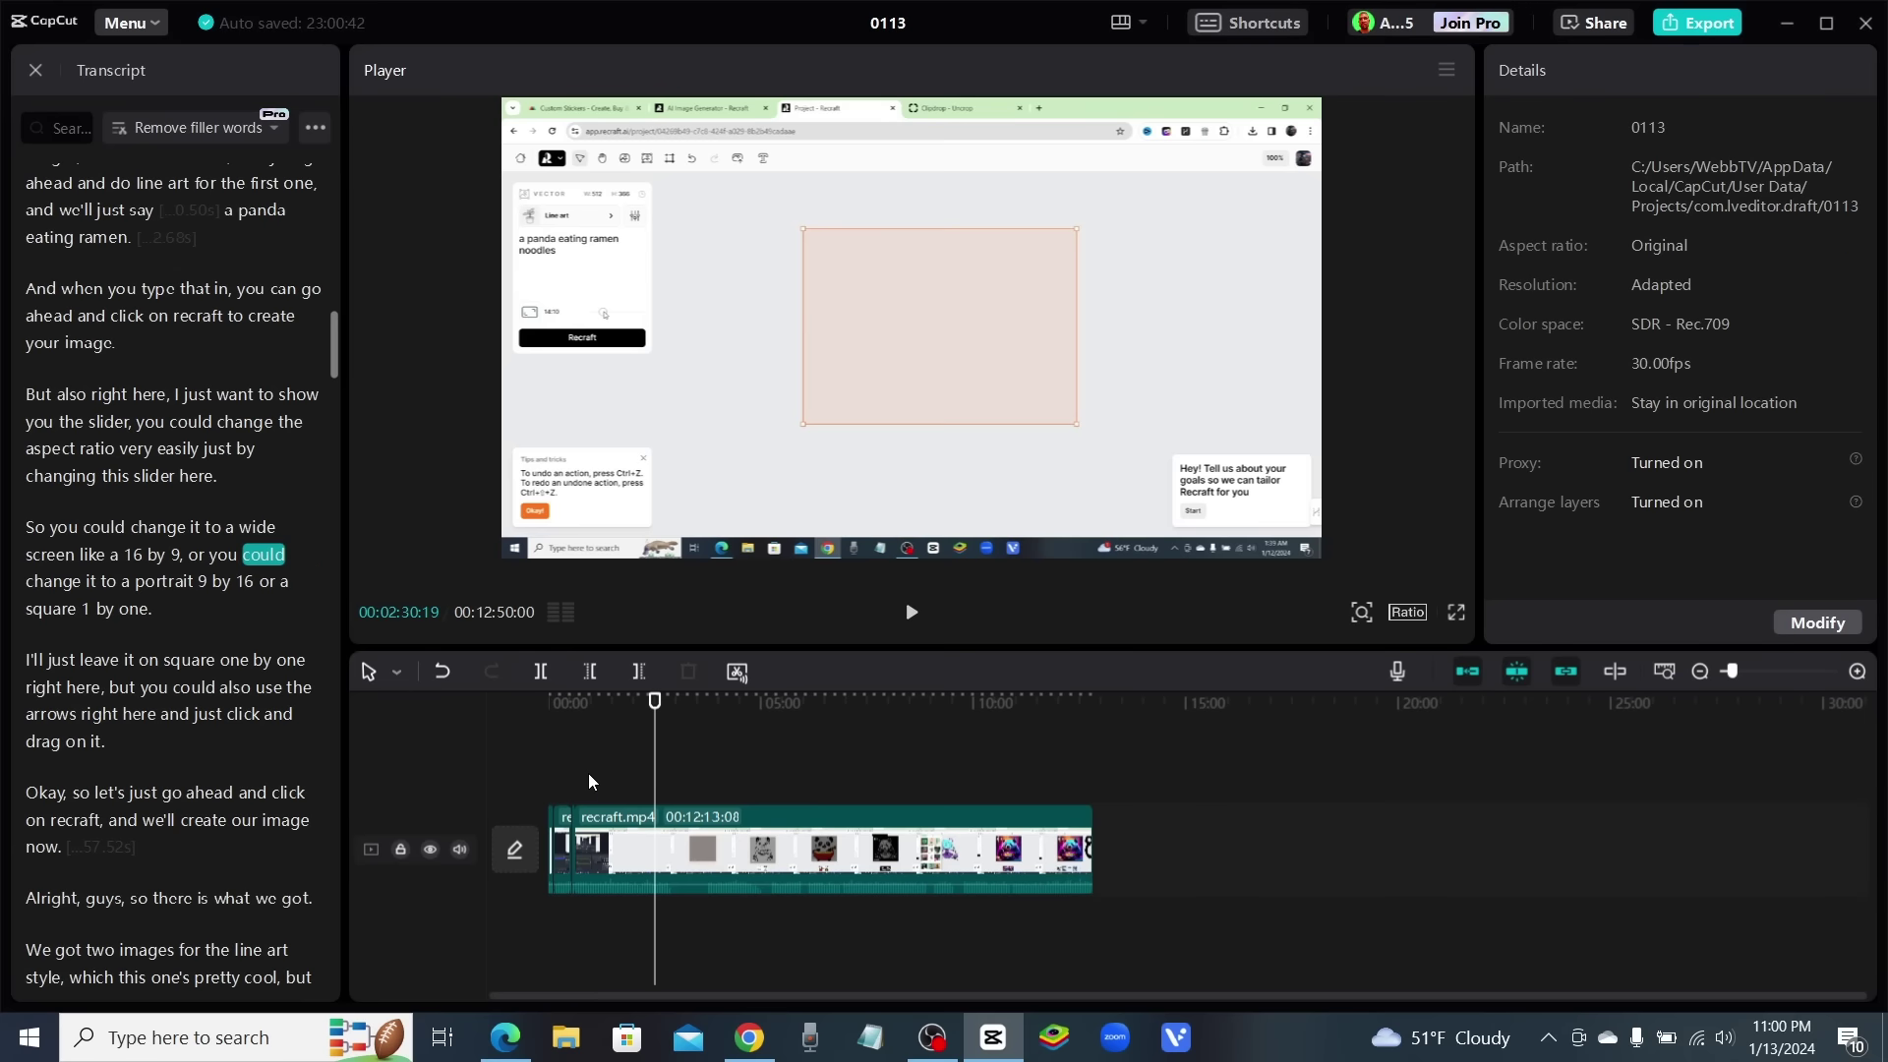
left_click(587, 773)
left_click(1855, 672)
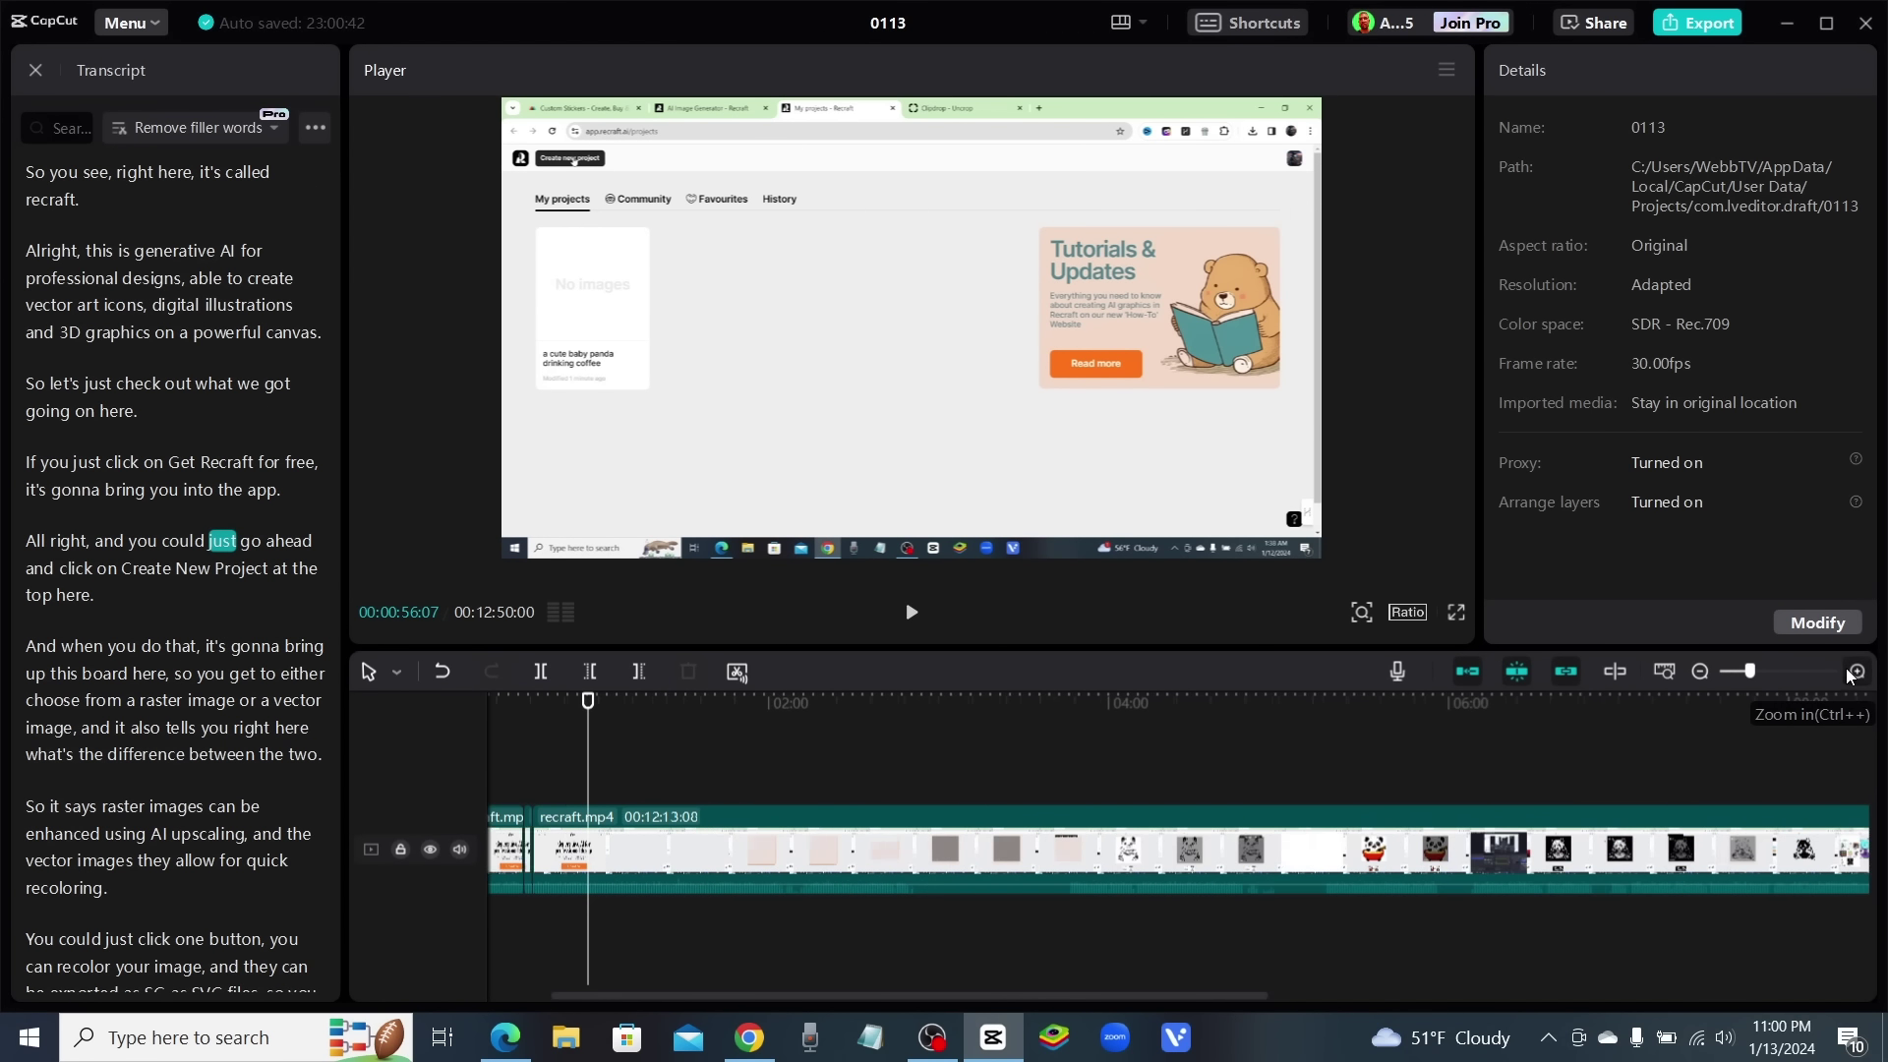
left_click(1855, 671)
left_click(1855, 671)
left_click(1855, 672)
left_click(1857, 671)
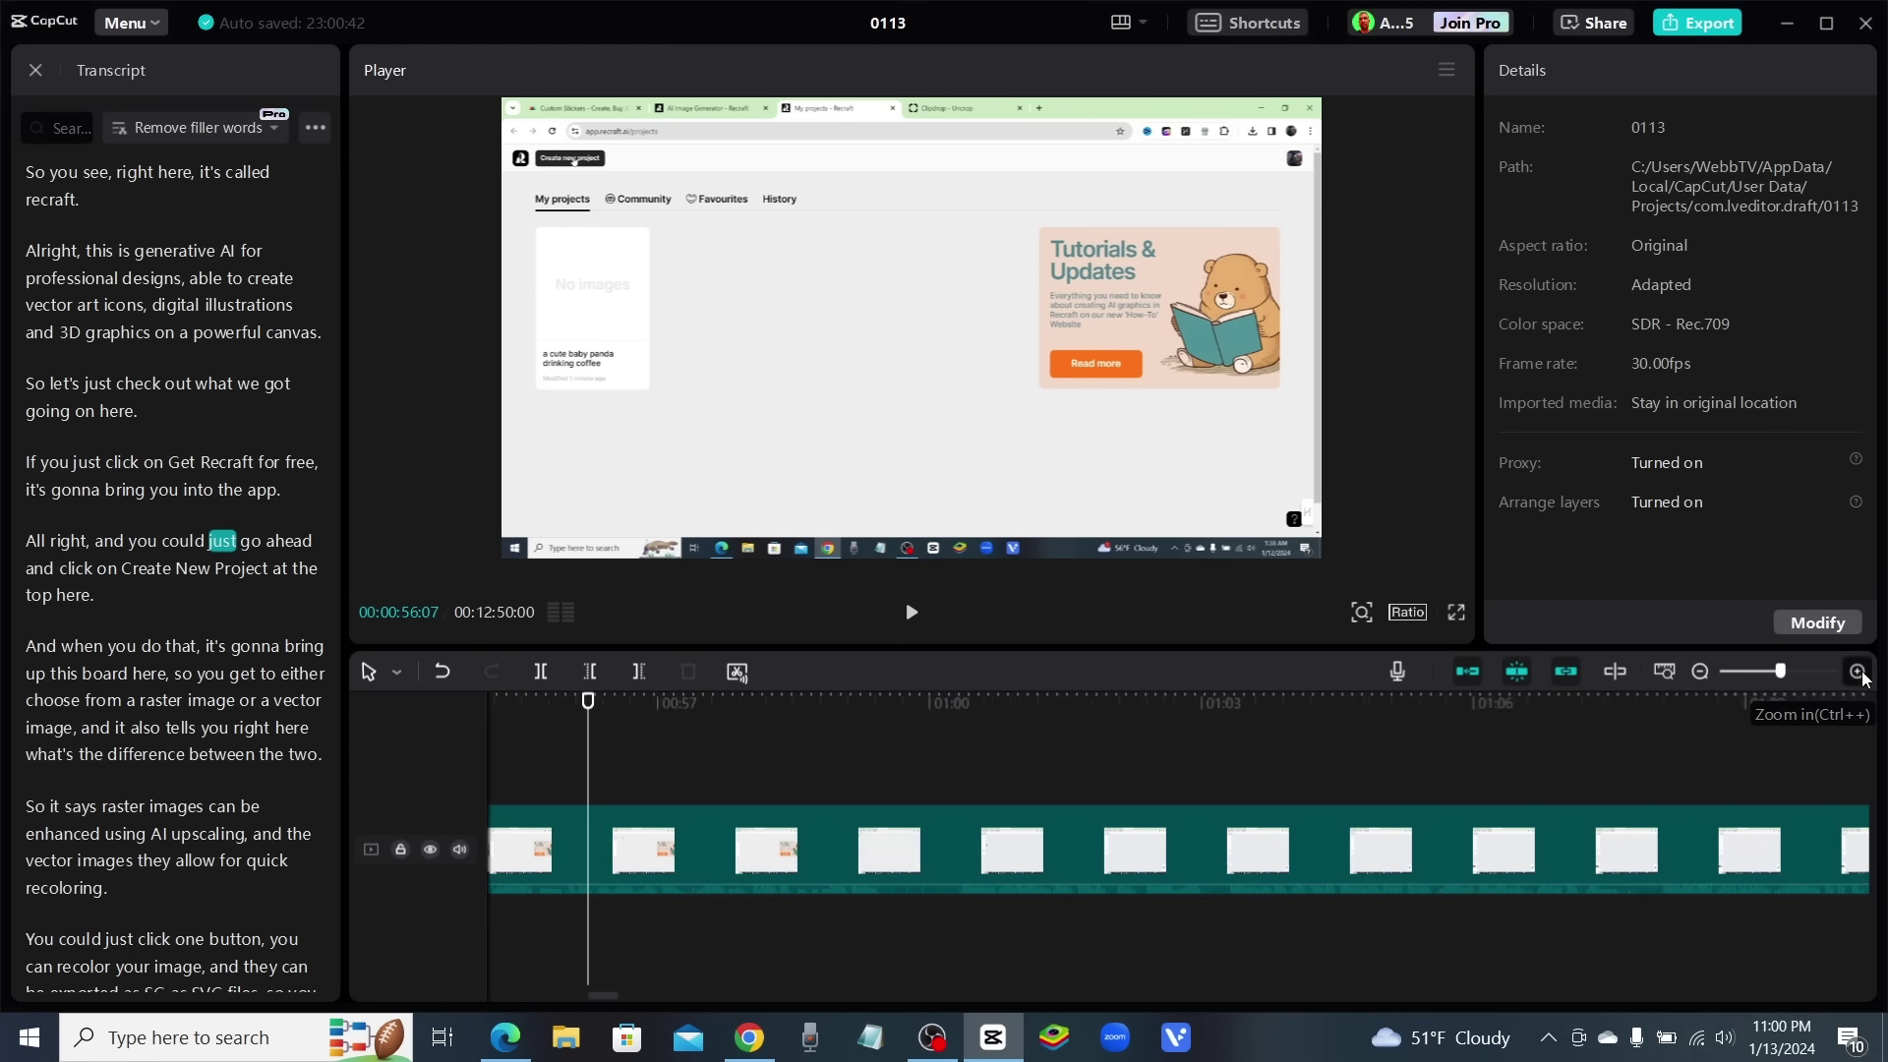
left_click(1857, 672)
left_click(1857, 672)
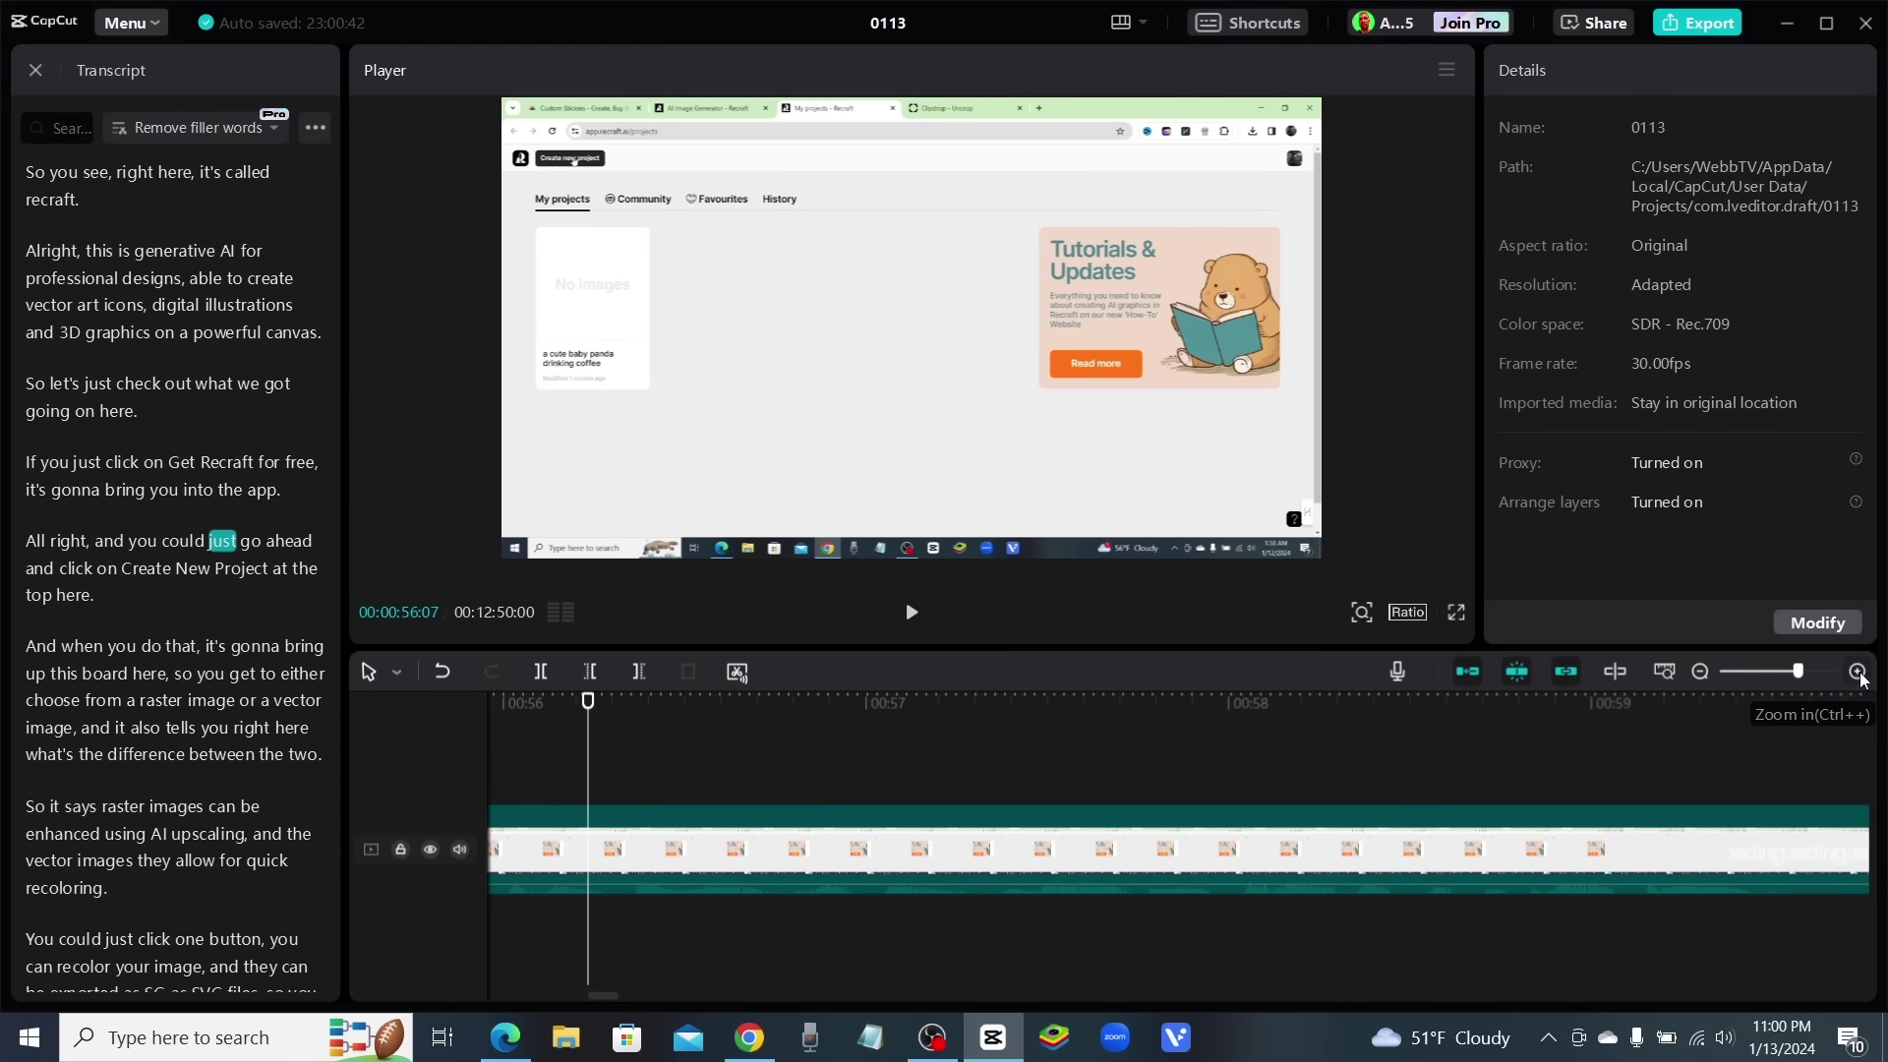
Step the playhead across the words 'go', 'just' and 'ahead' while reviewing the transcript
left_click(709, 737)
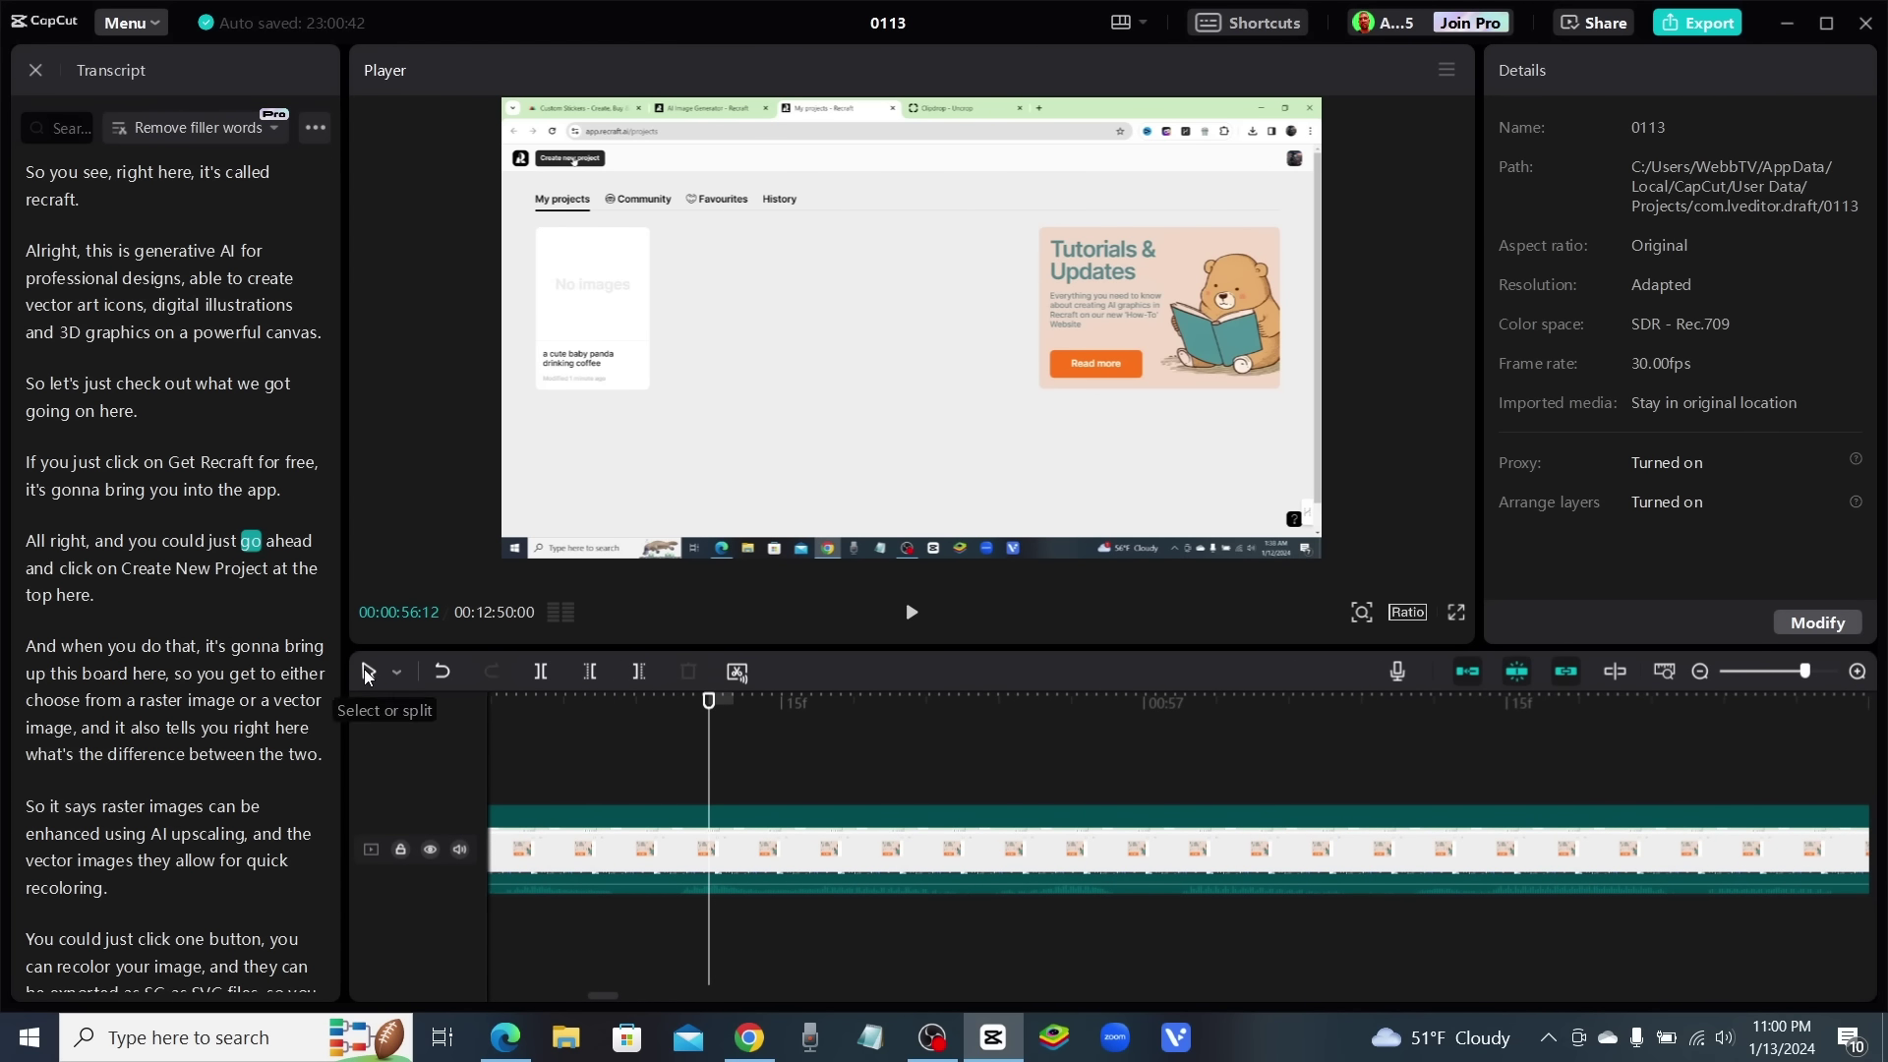
left_click(611, 758)
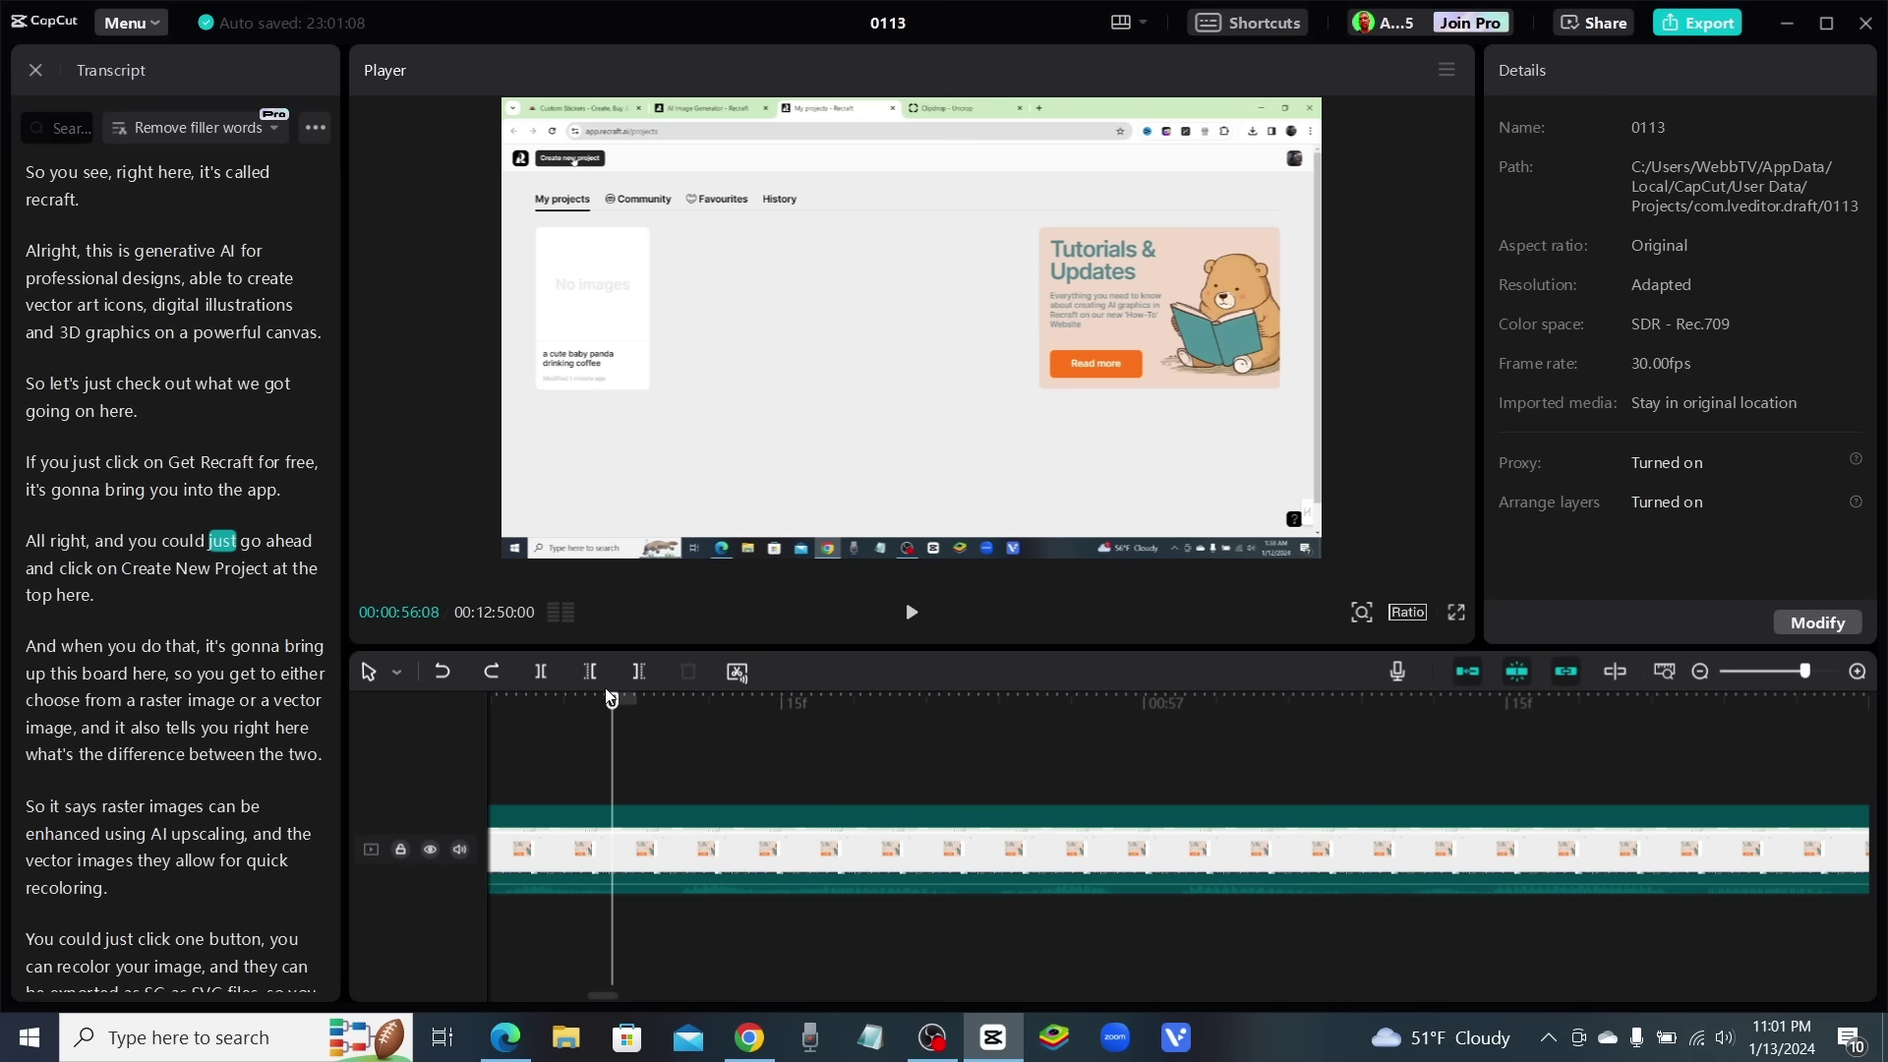
left_click_drag(612, 703, 661, 718)
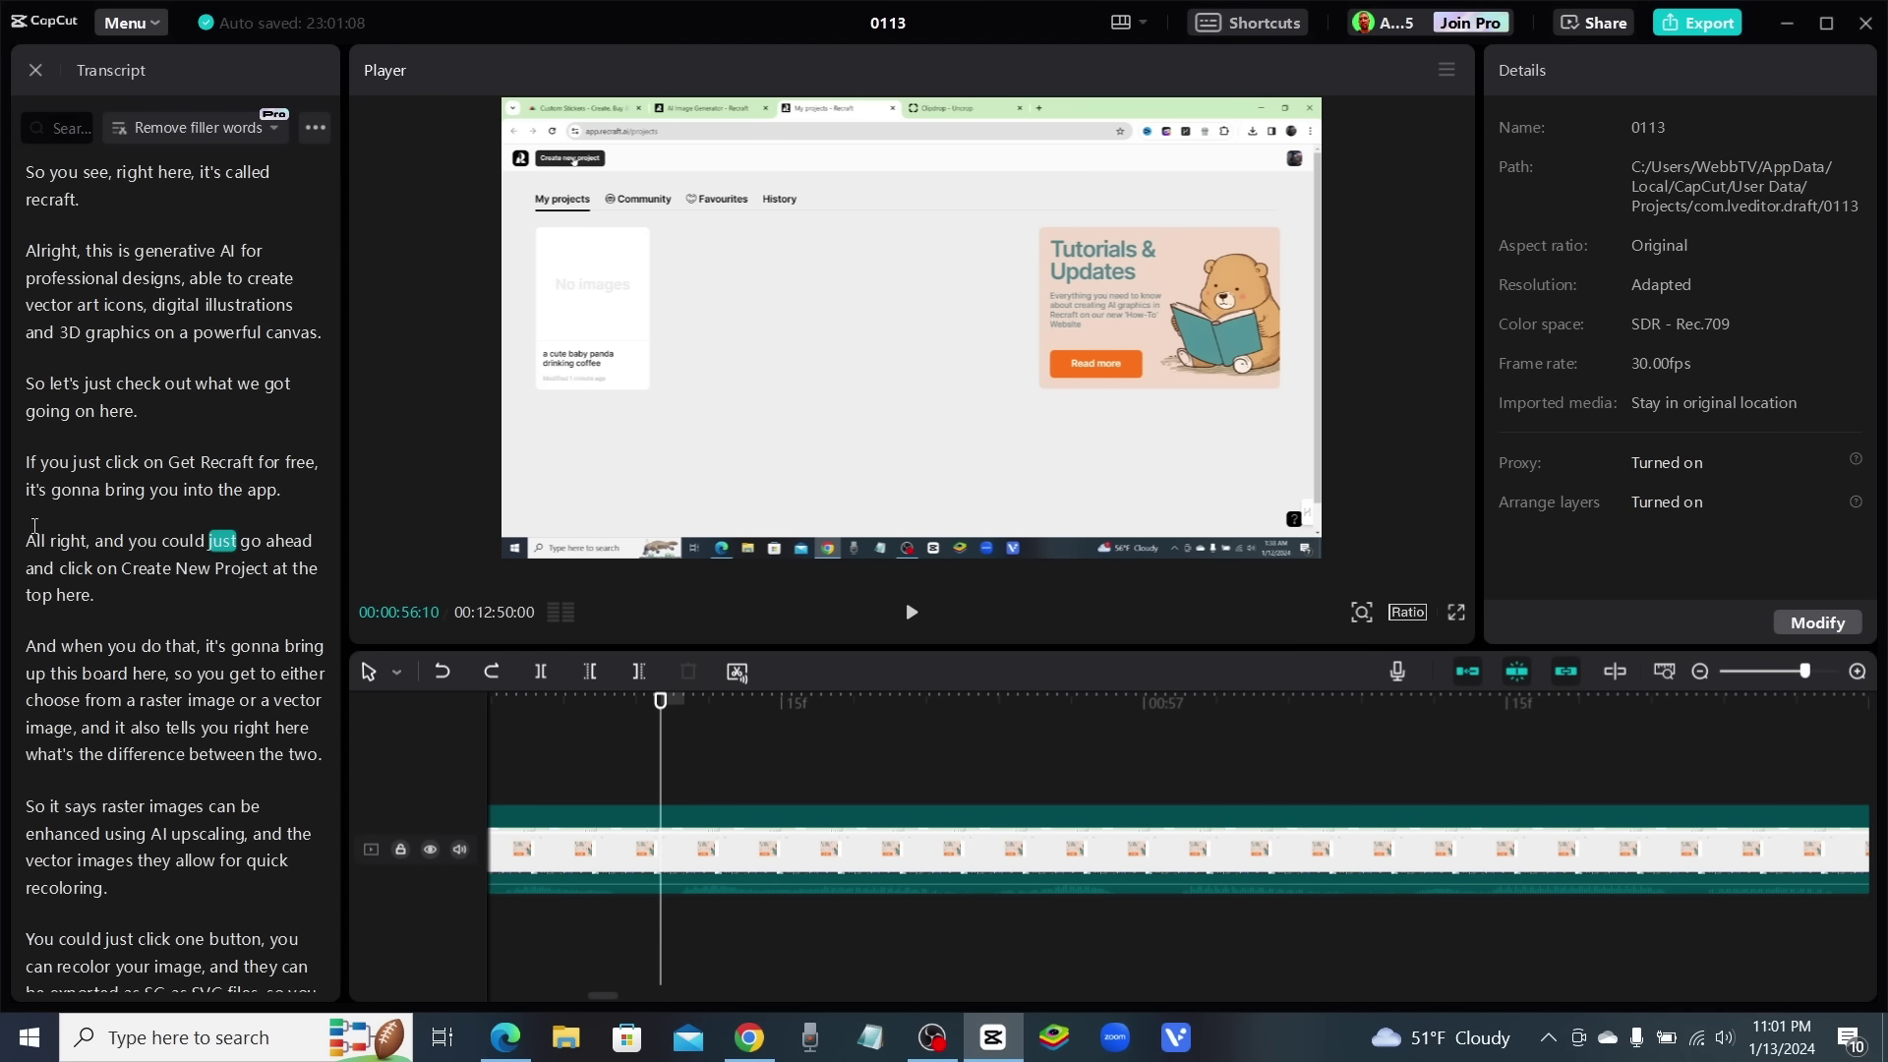
scroll(158, 615, "down", 7)
scroll(158, 615, "down", 7)
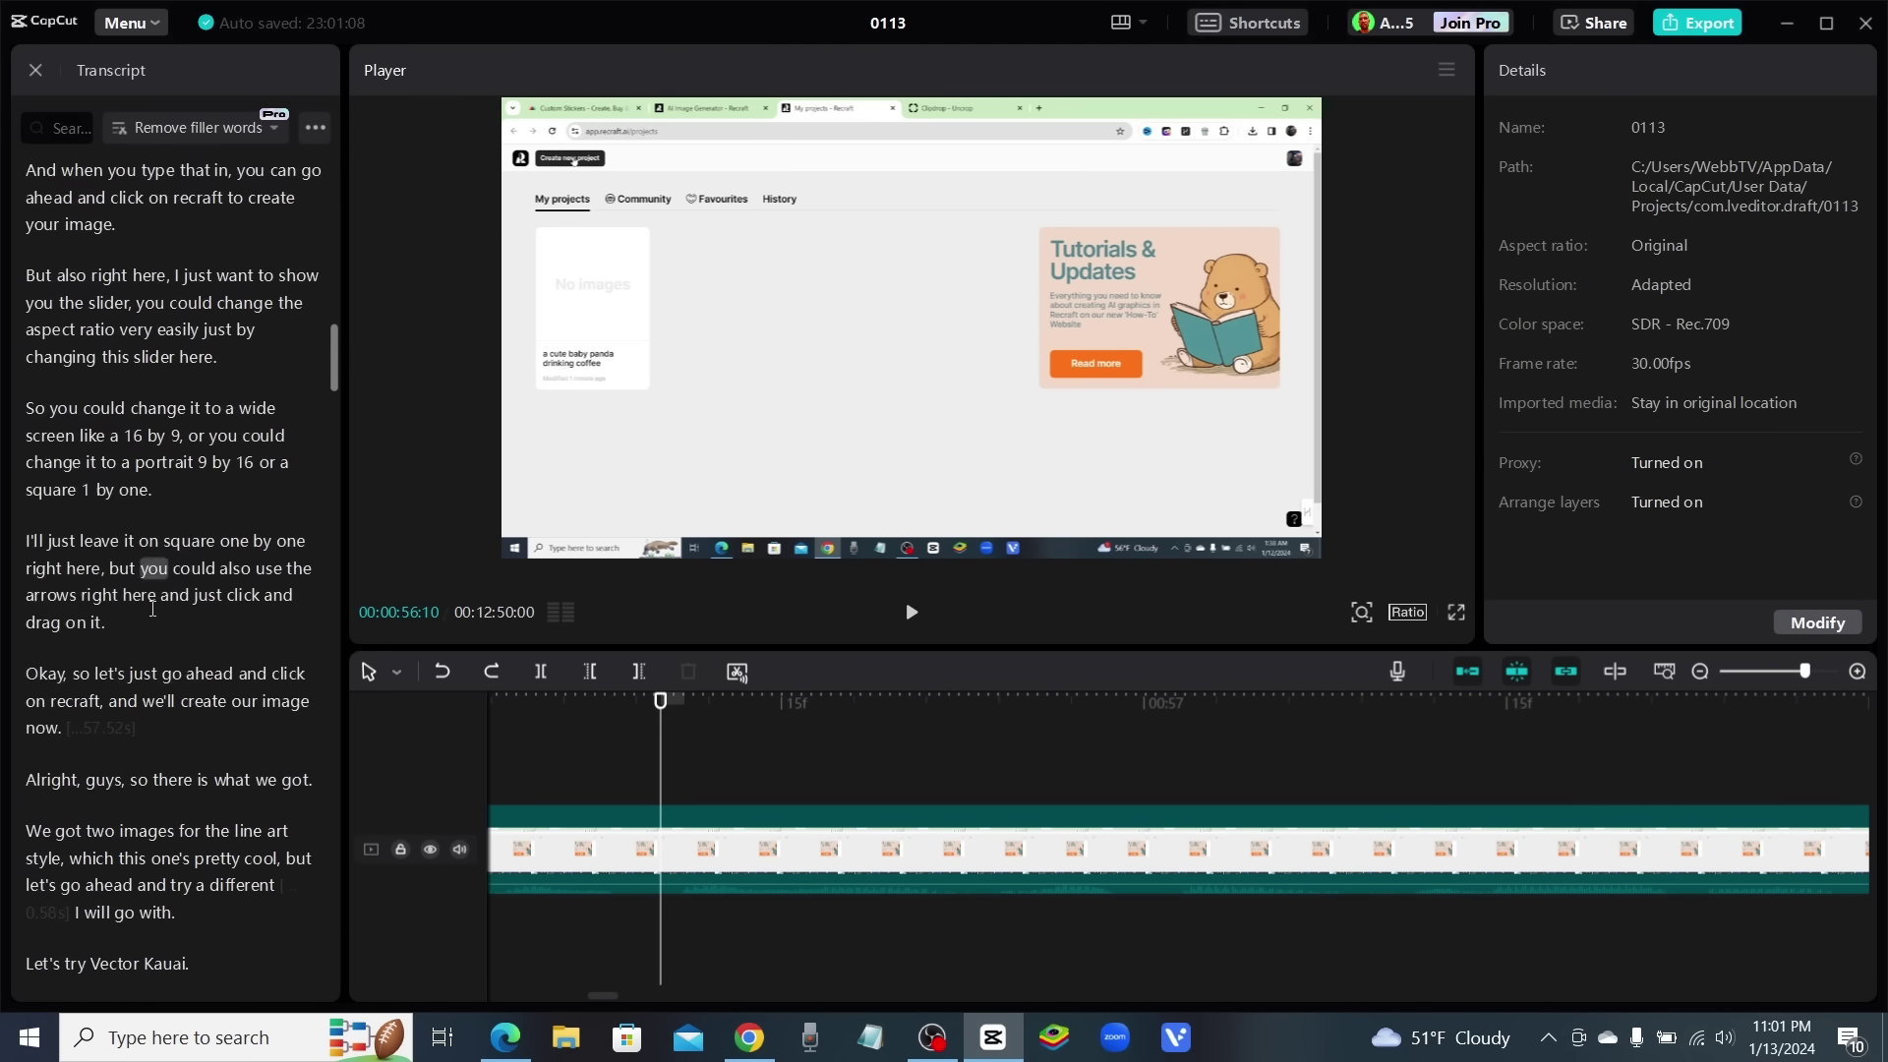
scroll(149, 621, "up", 1)
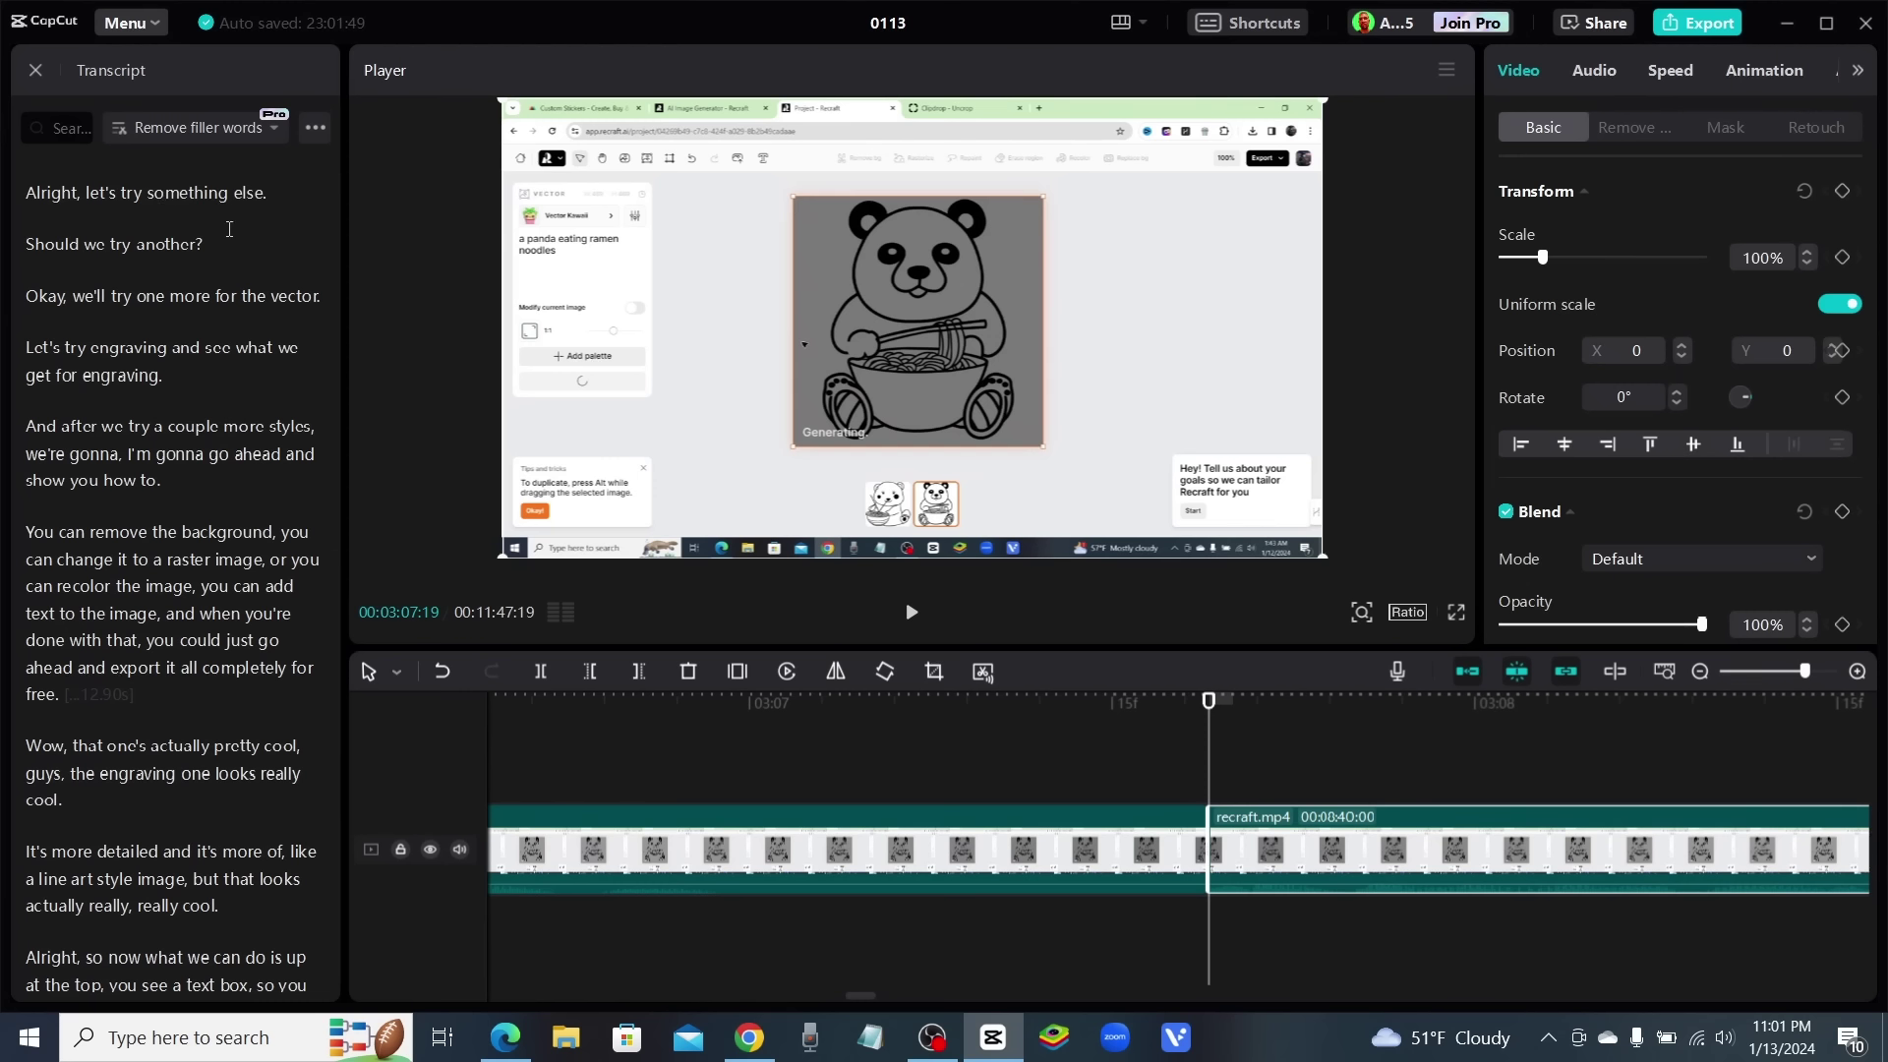
left_click(245, 122)
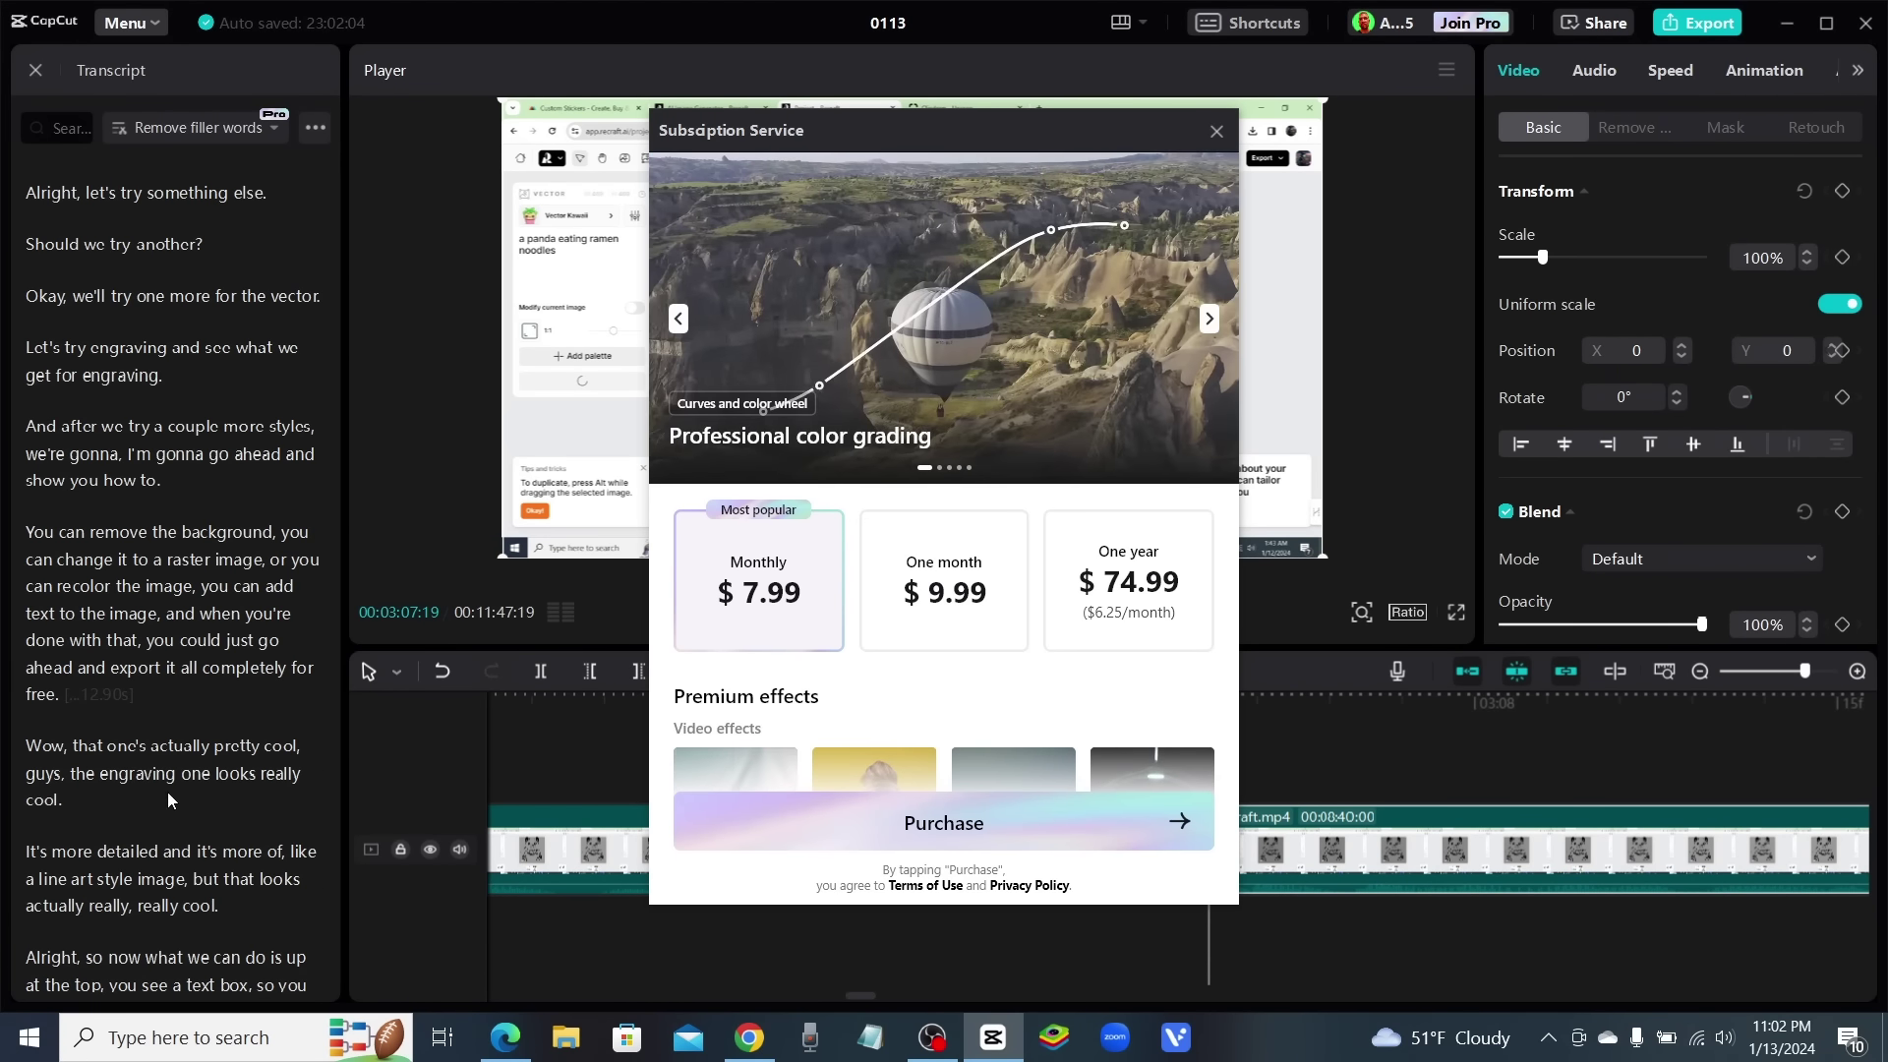
key("Escape")
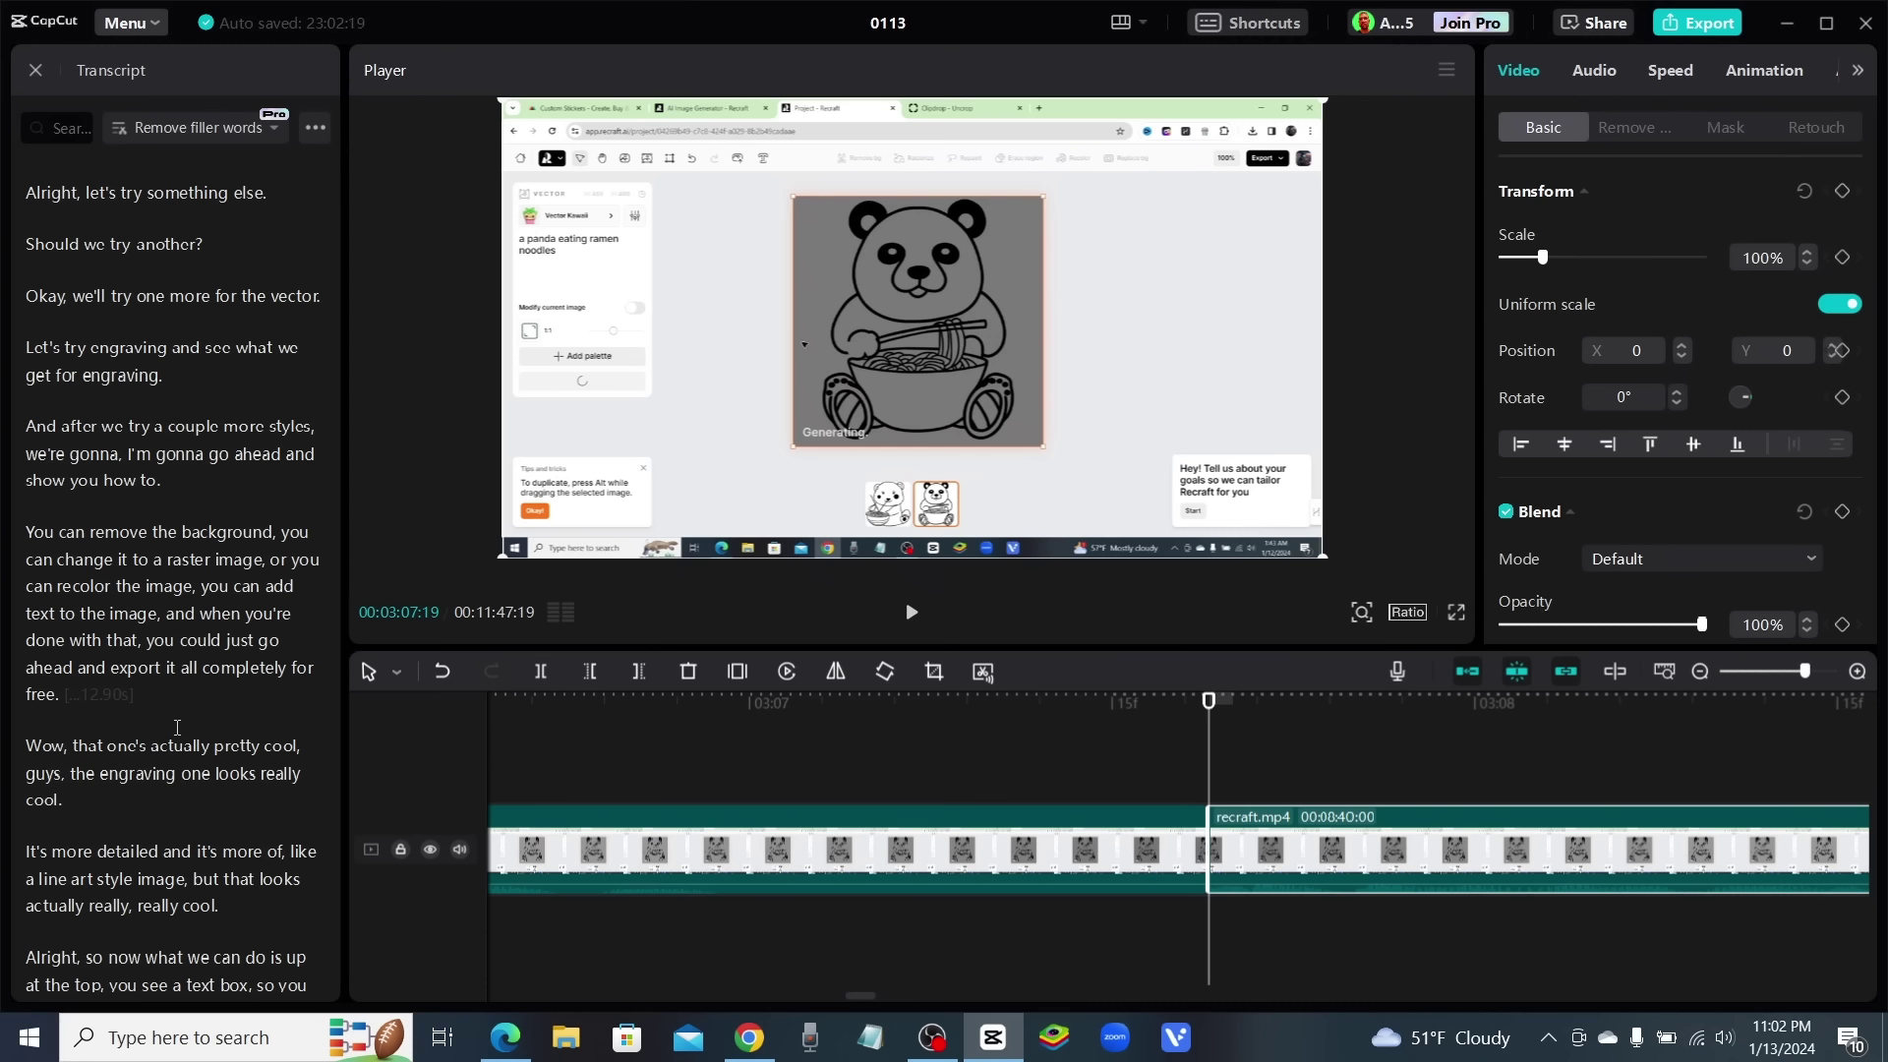
scroll(119, 458, "down", 7)
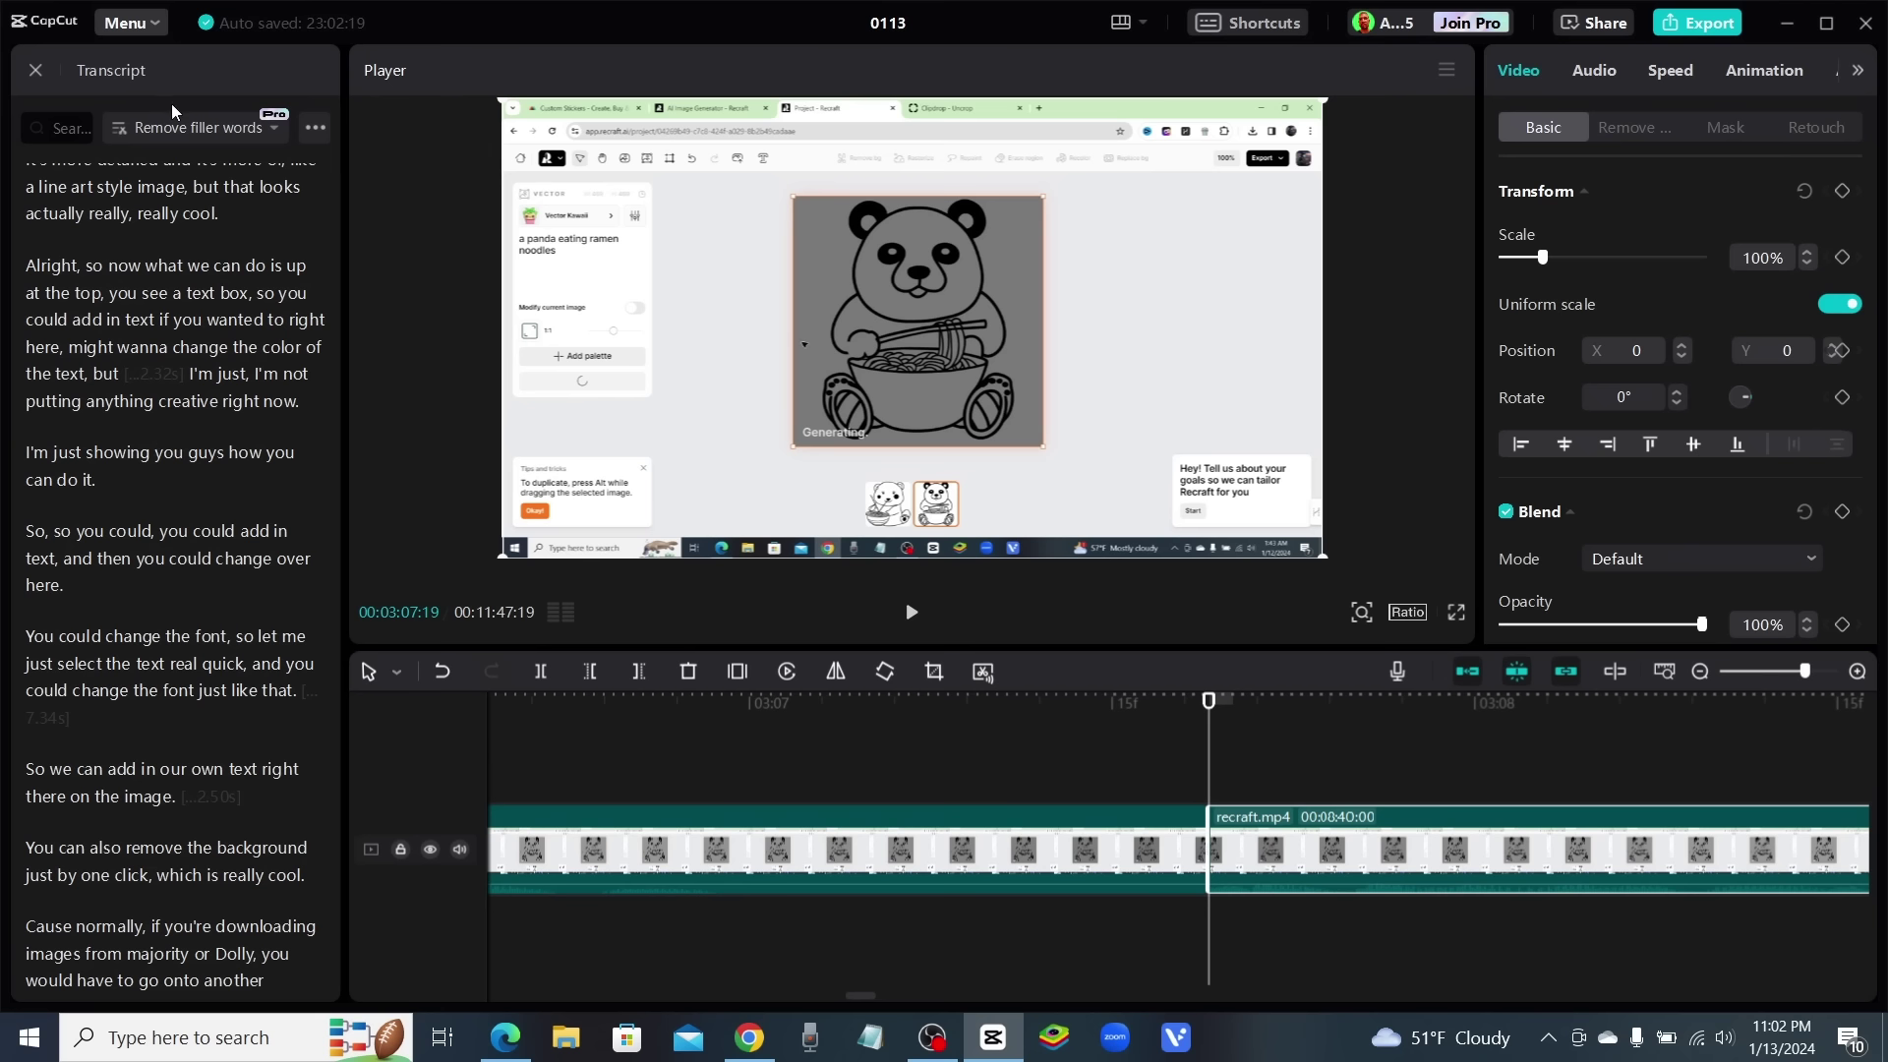
left_click(234, 125)
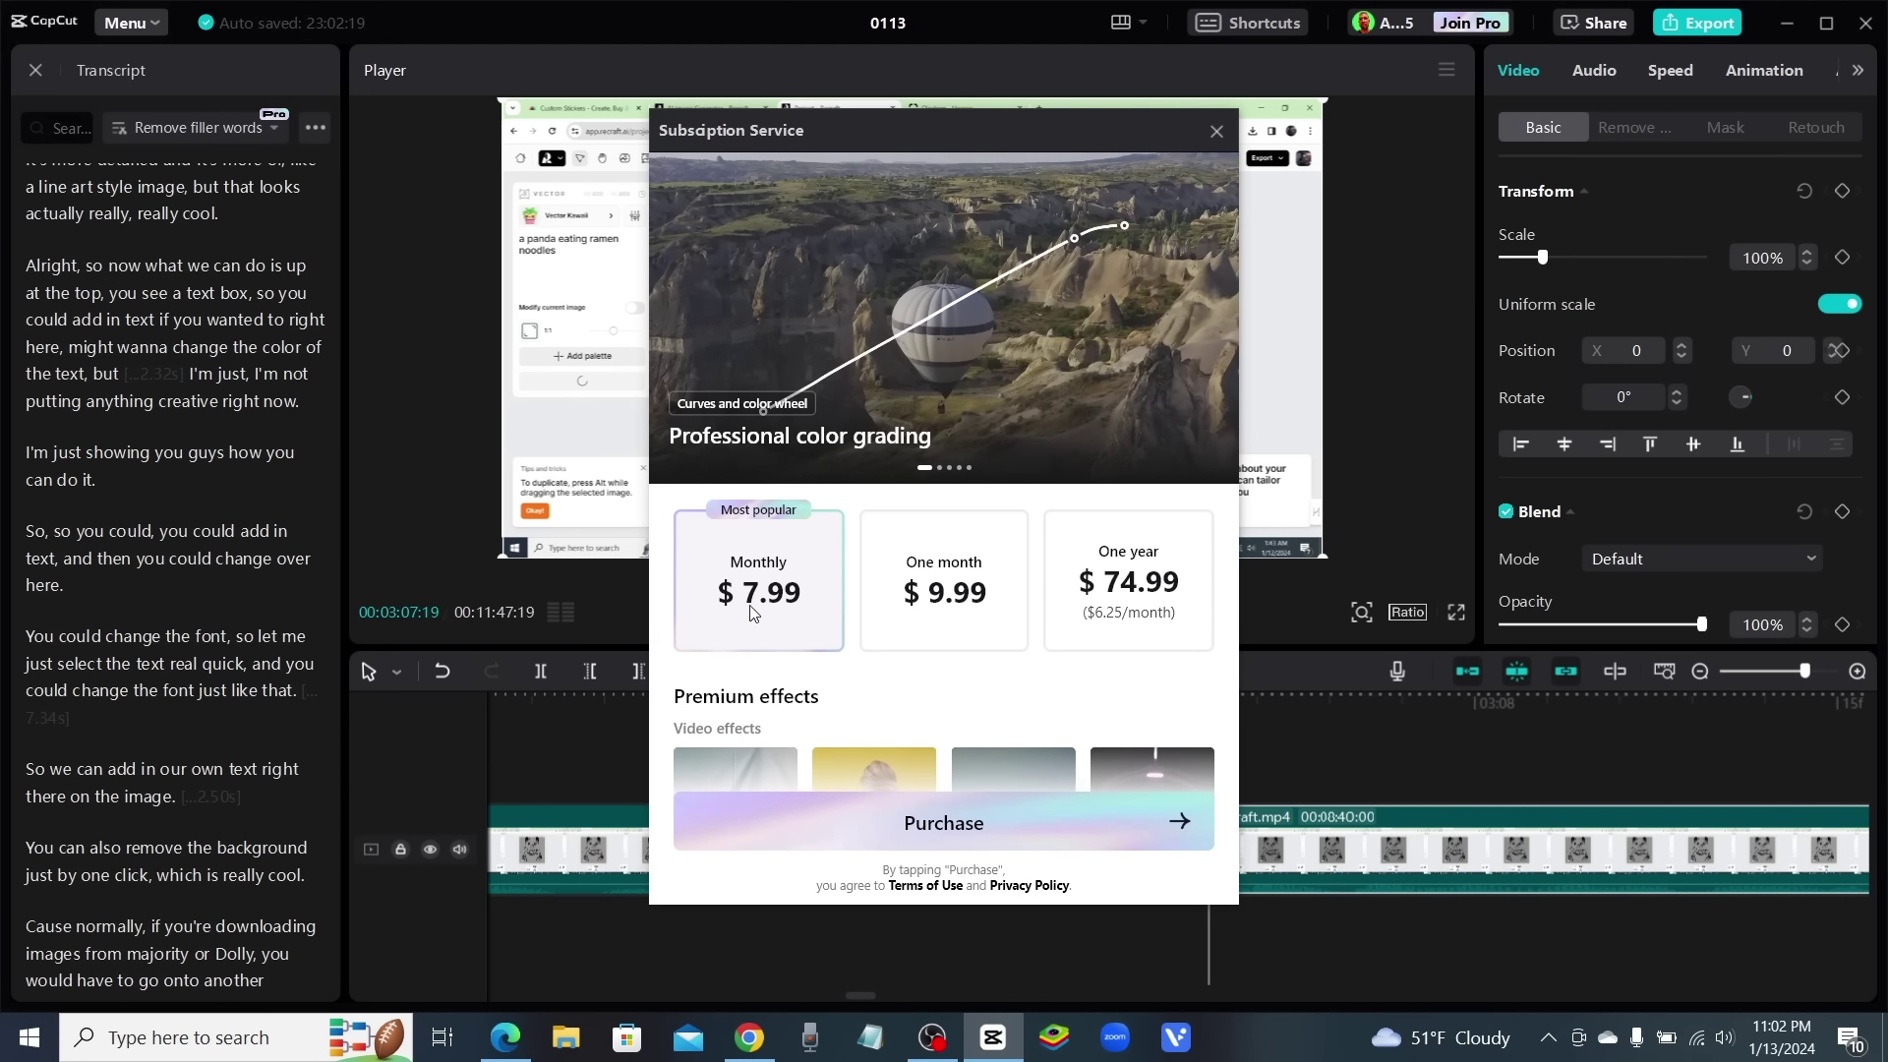
key("Escape")
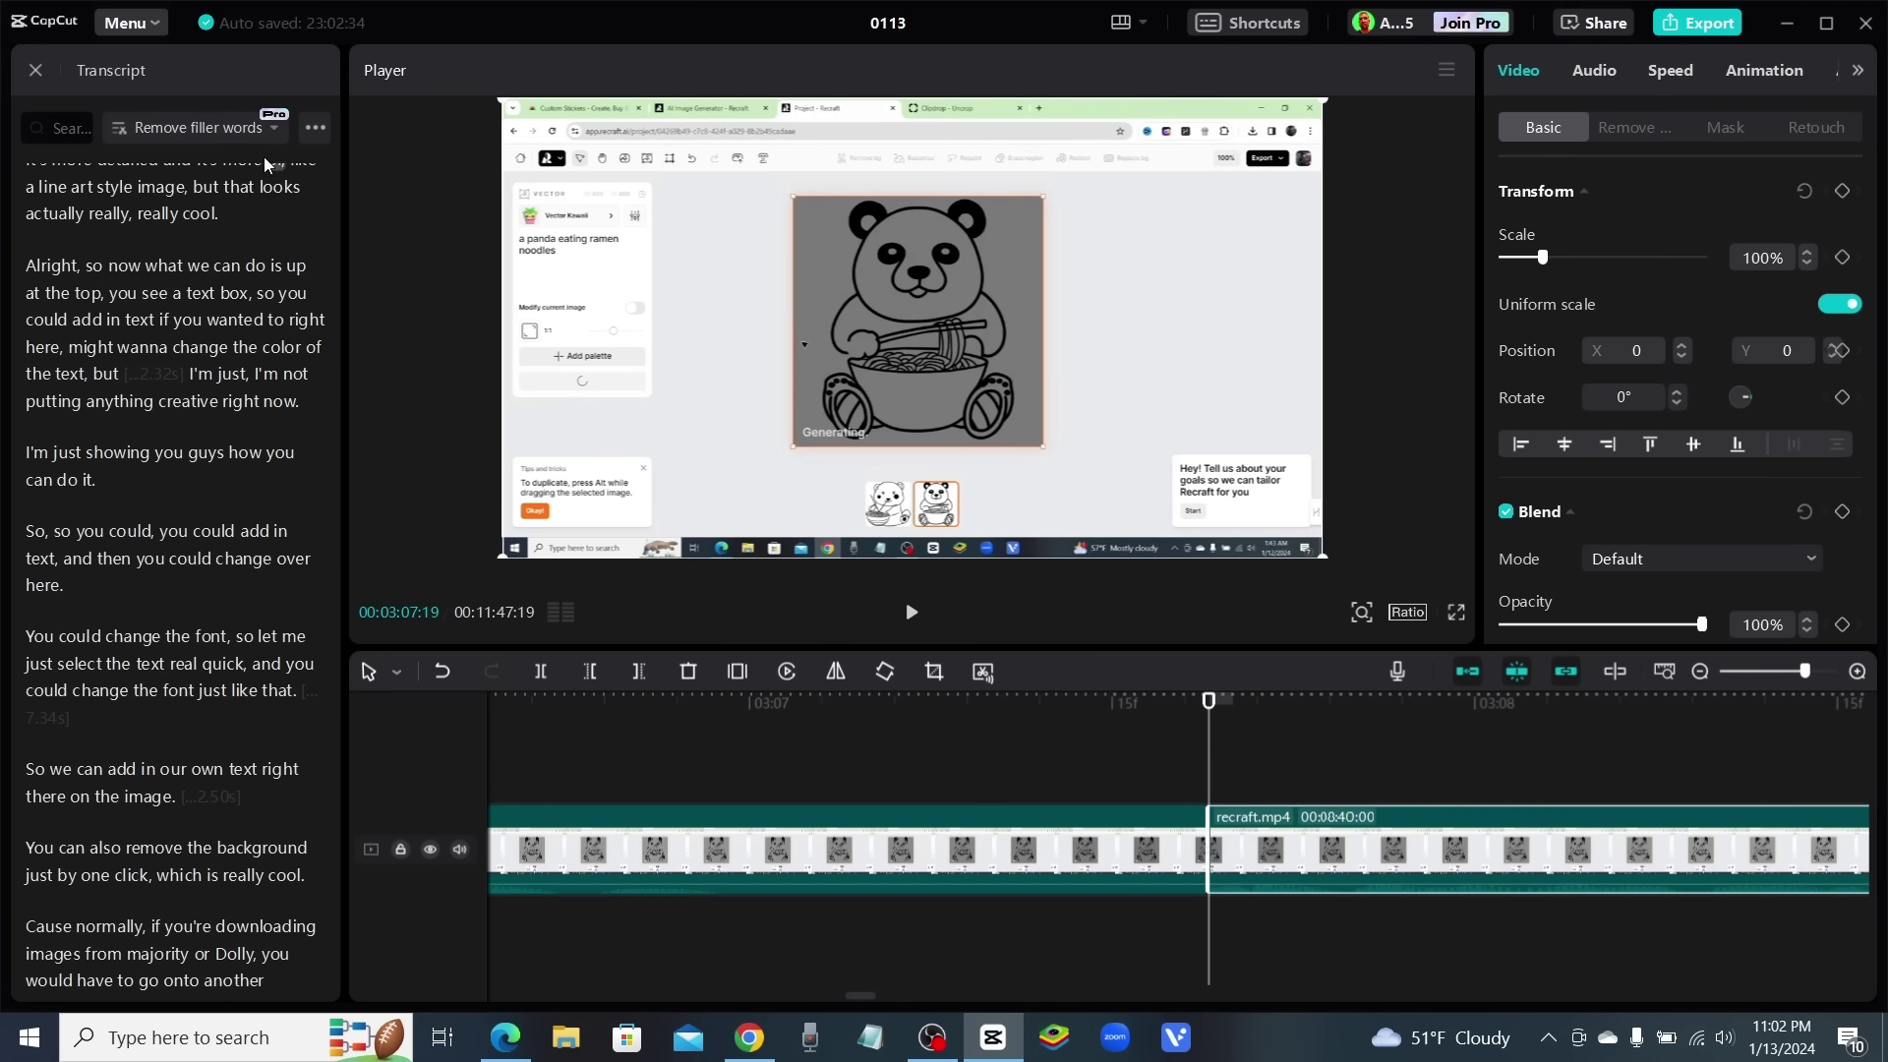
Delete the 2.32s pause and the 7.34s pause after 'just like that'
left_click(162, 377)
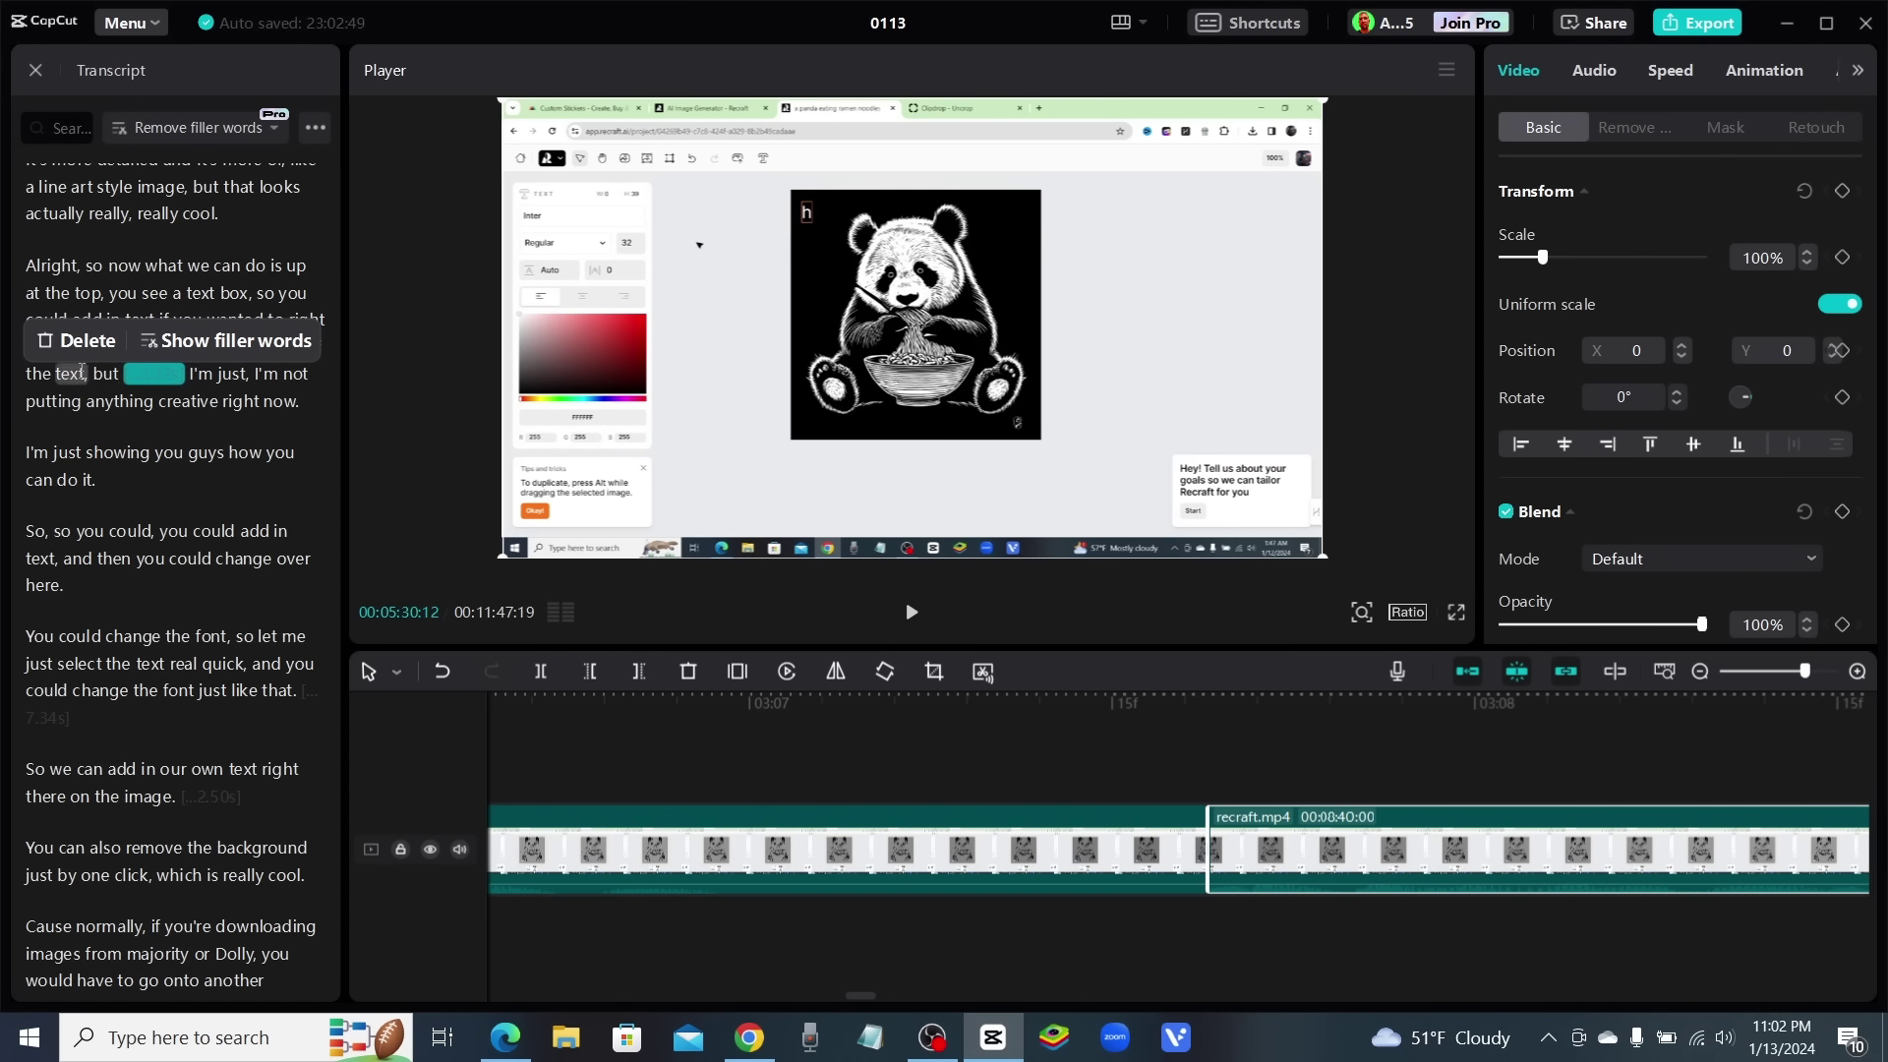
left_click(70, 339)
scroll(266, 500, "down", 5)
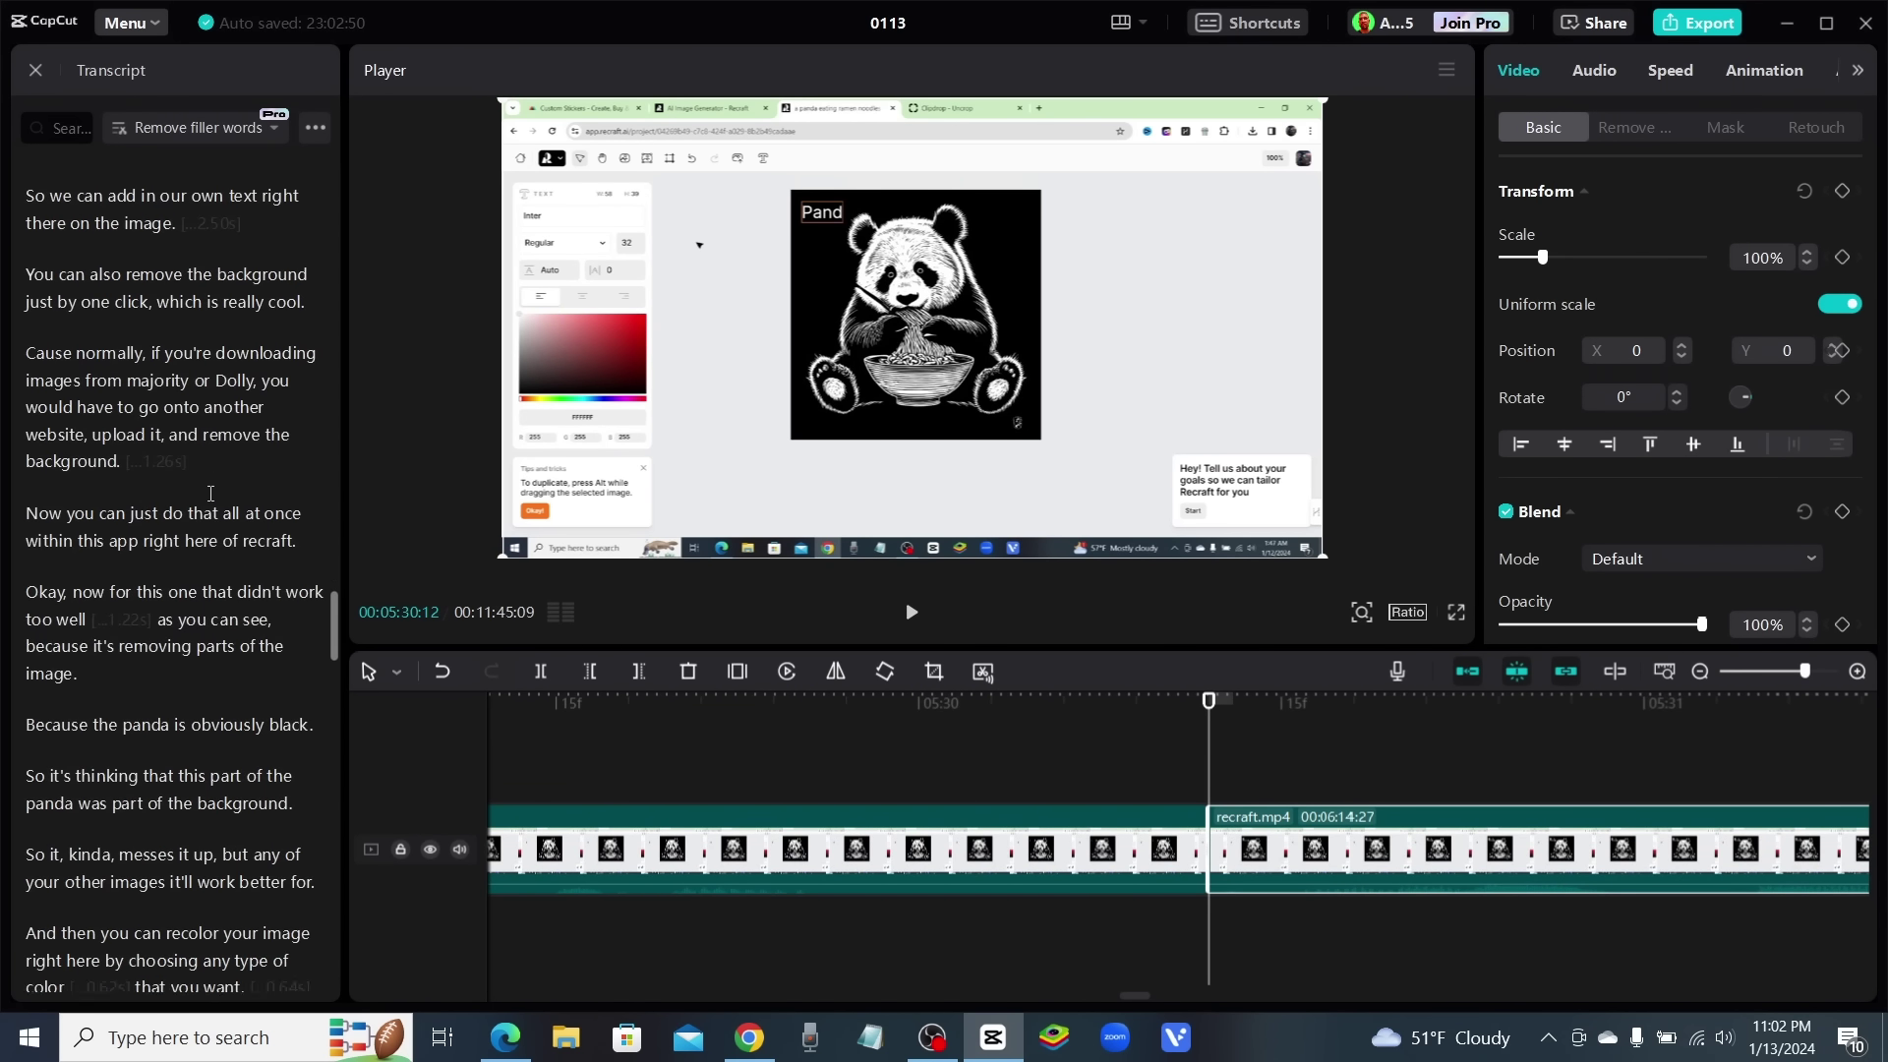
scroll(69, 445, "up", 3)
left_click(69, 444)
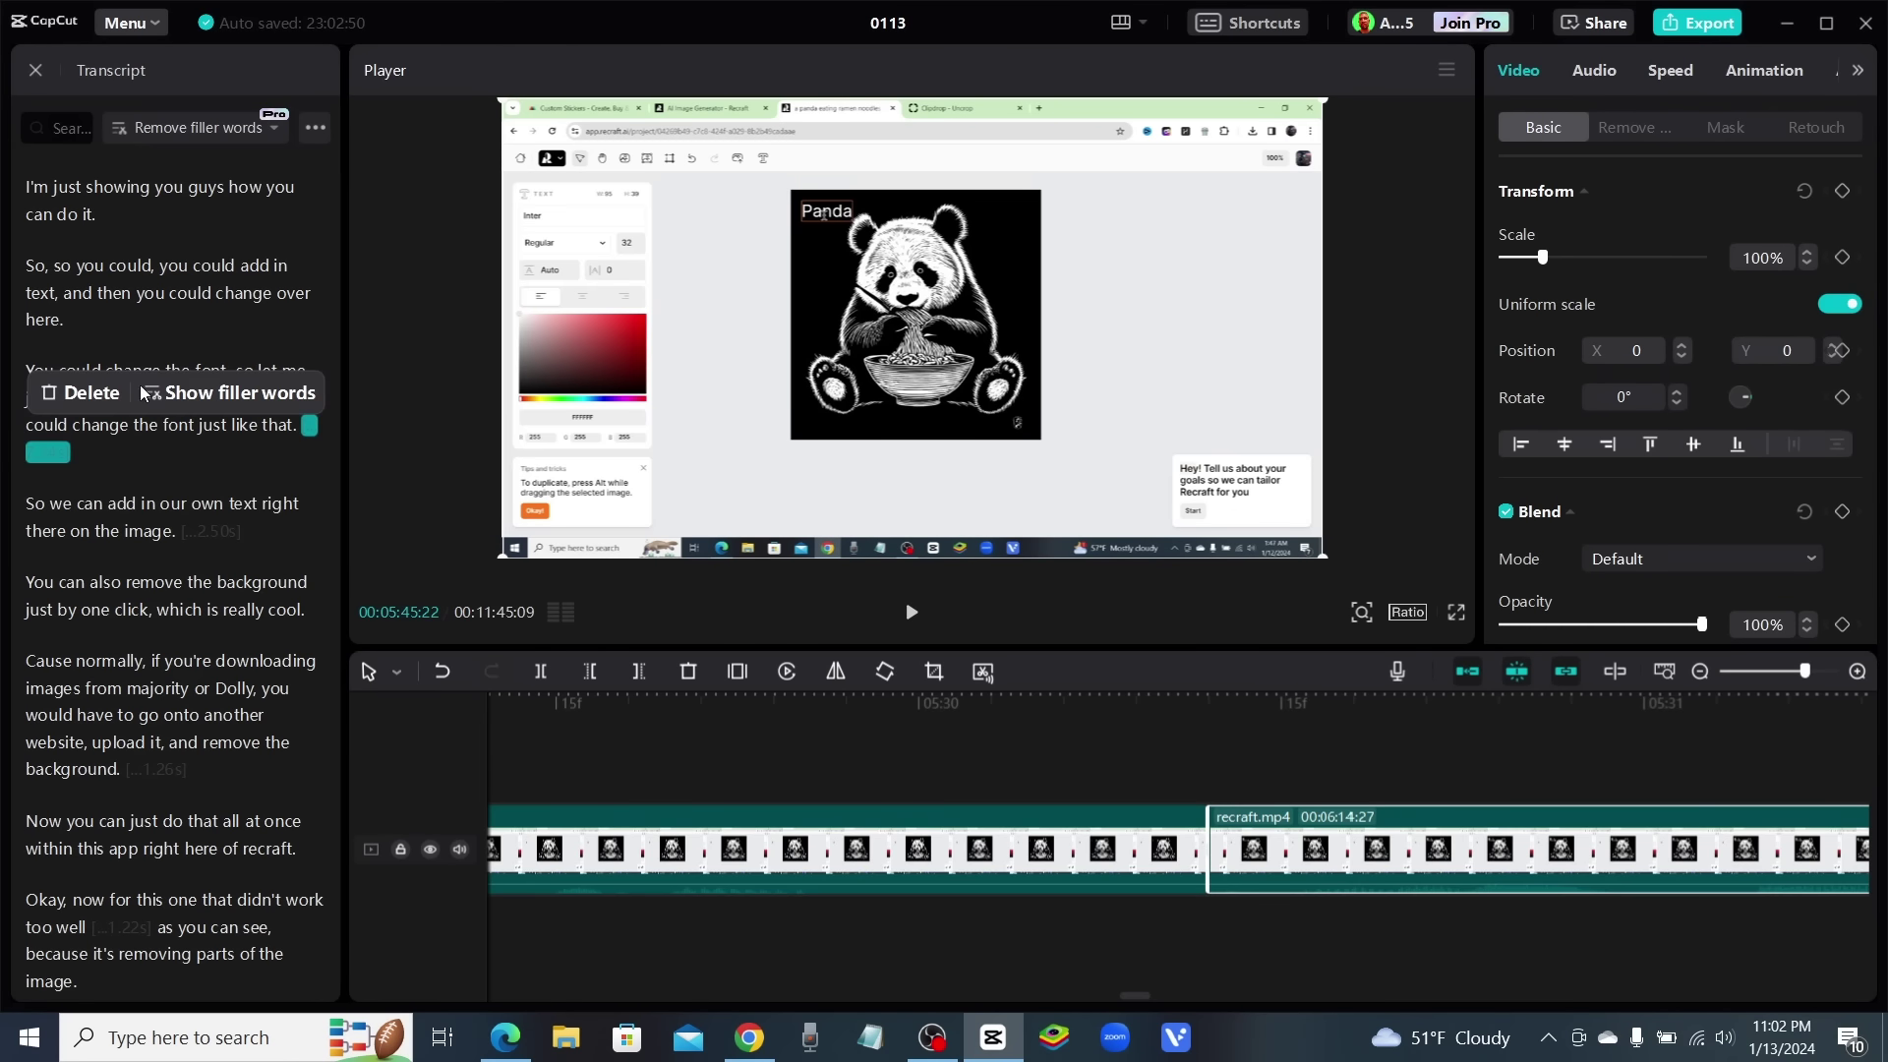
left_click(86, 426)
Delete the 2.50s pause and the pause after 'background', bringing the total to 09:52:28
left_click(211, 531)
left_click(108, 505)
left_click(157, 769)
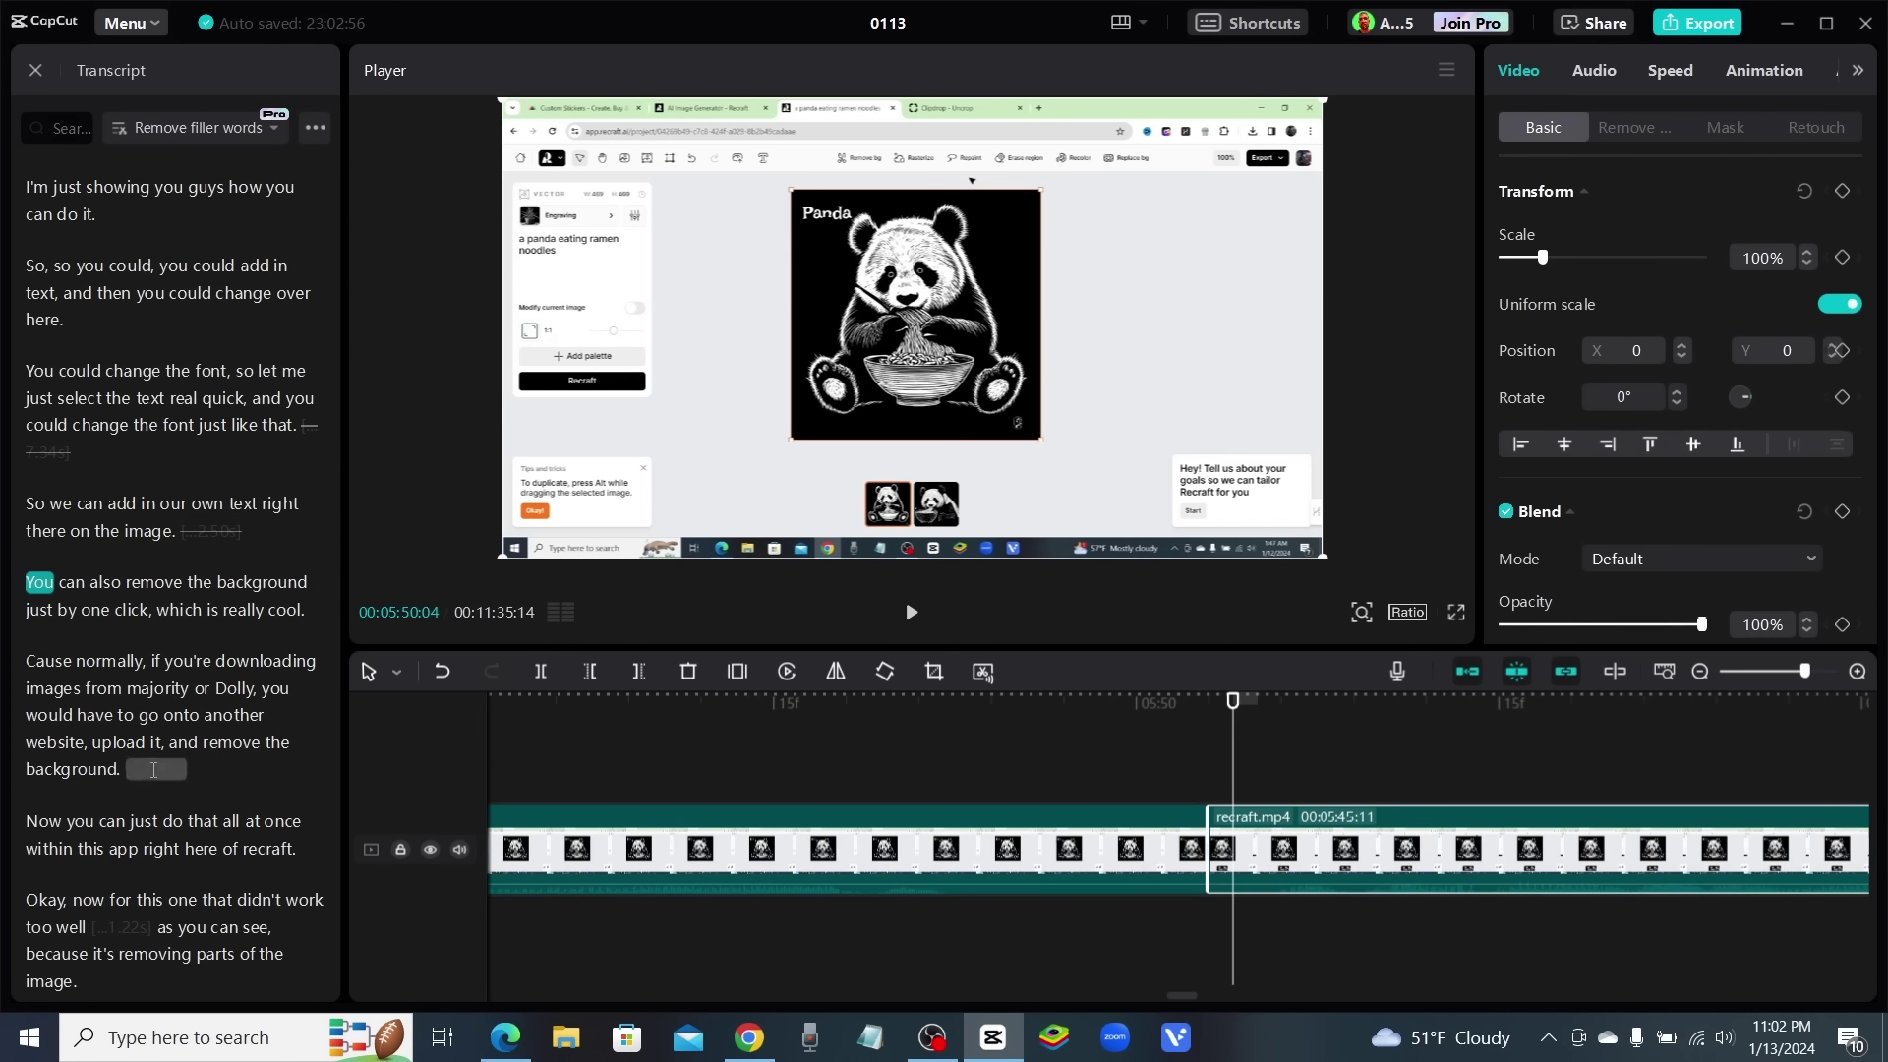
left_click(77, 739)
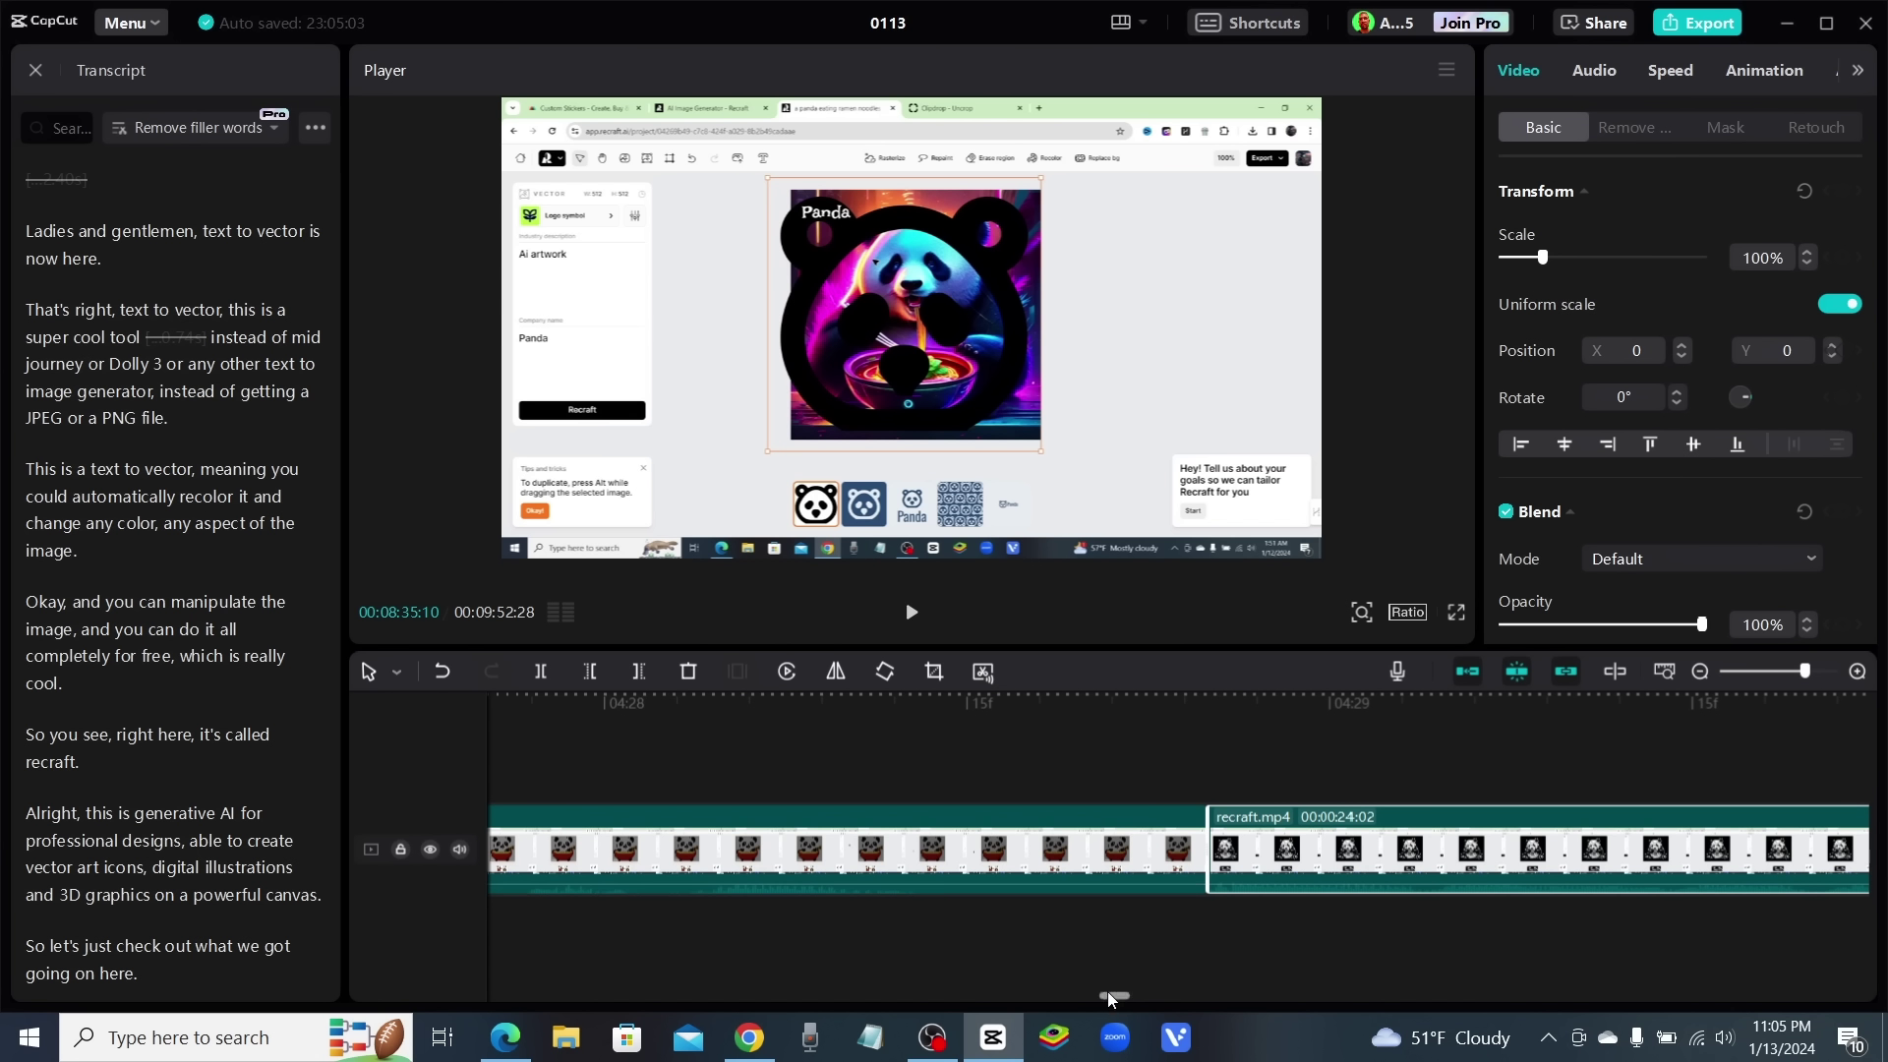
left_click_drag(1107, 991, 421, 979)
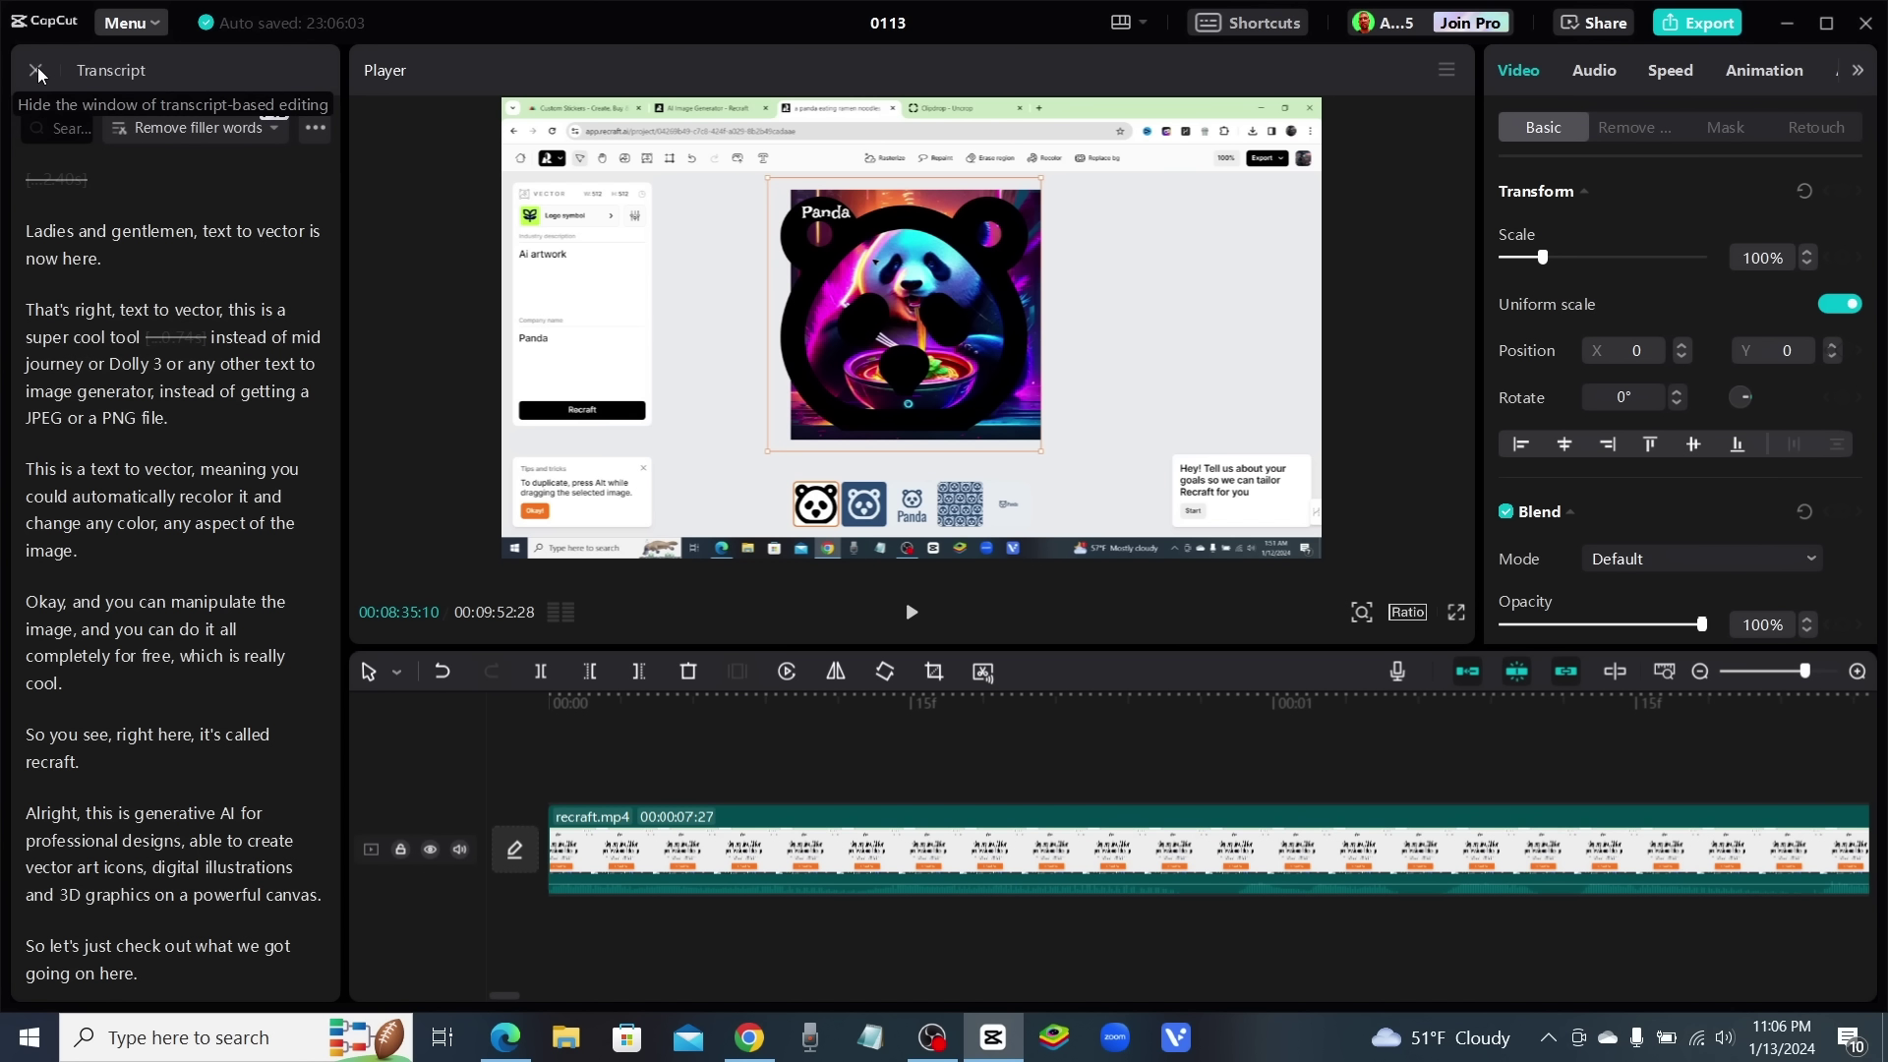
Close the transcript, browse the Audio, Text, Stickers, Effects and Transitions tabs, then reselect recraft.mp4 from Import
left_click(36, 71)
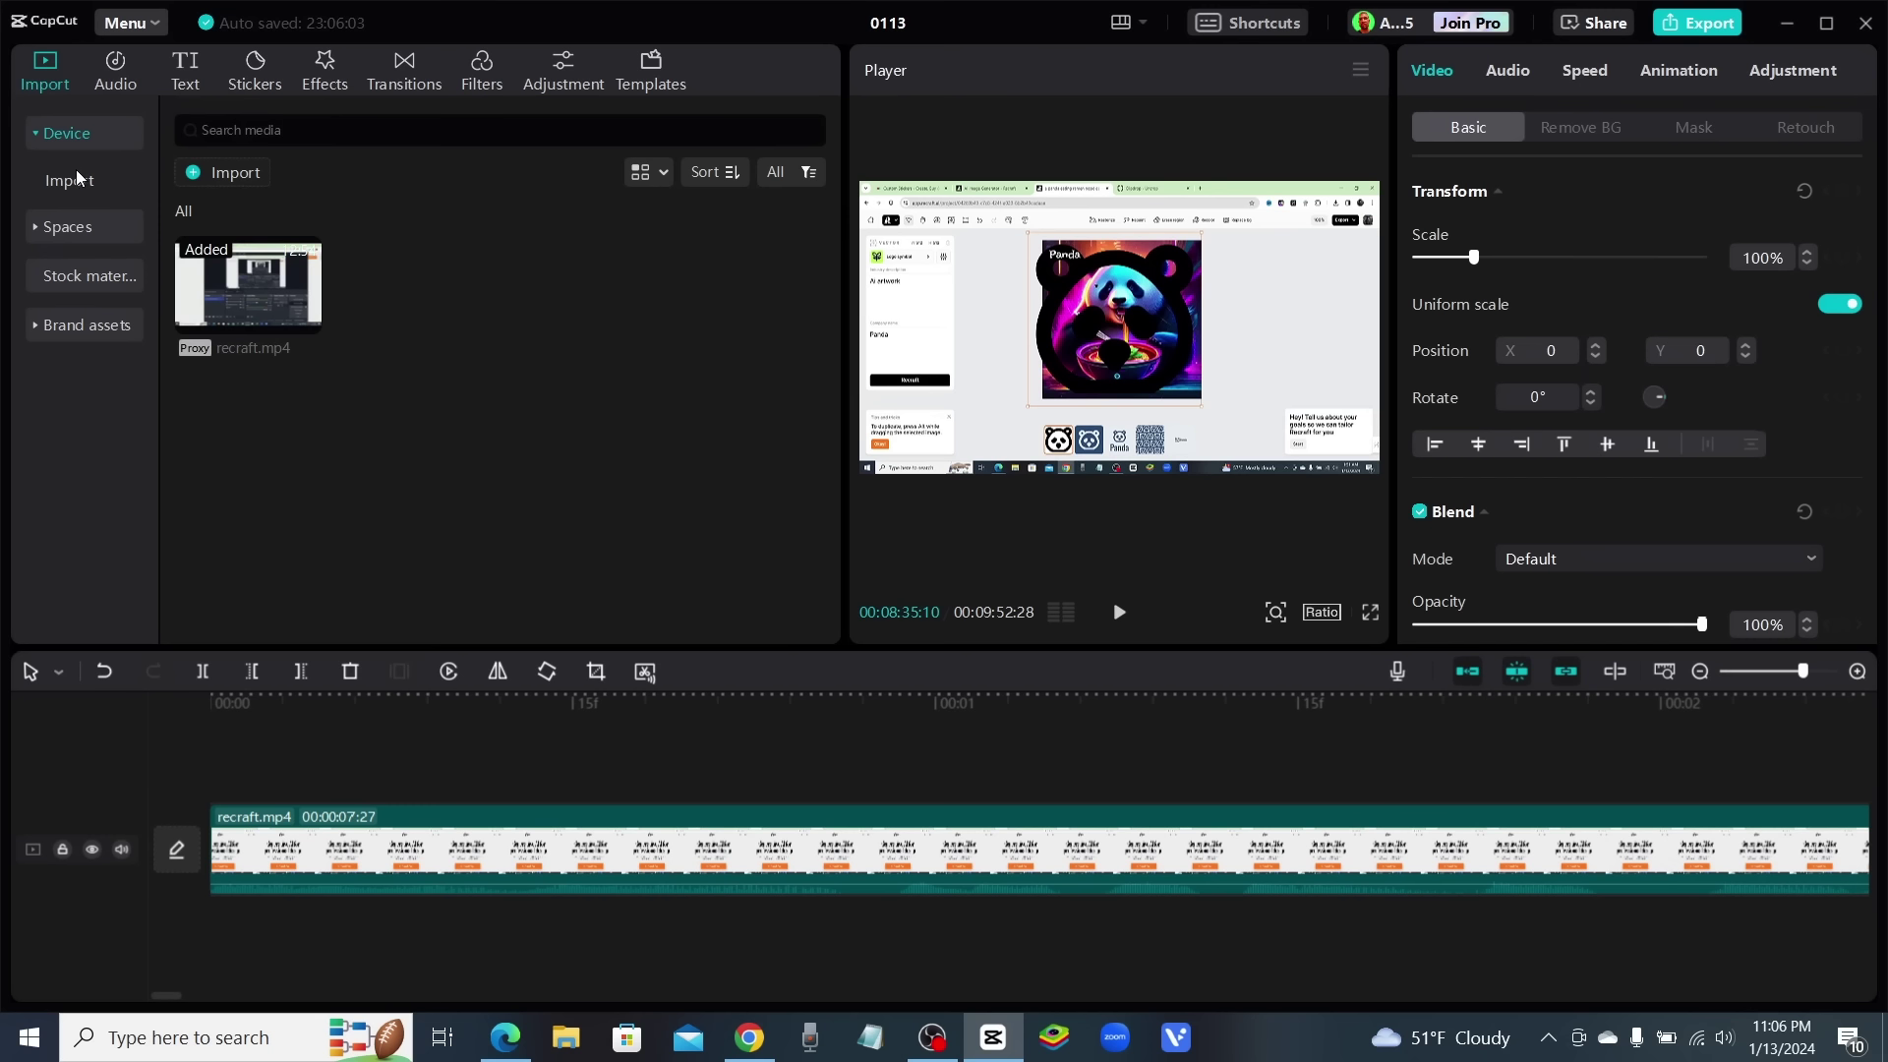
left_click(120, 78)
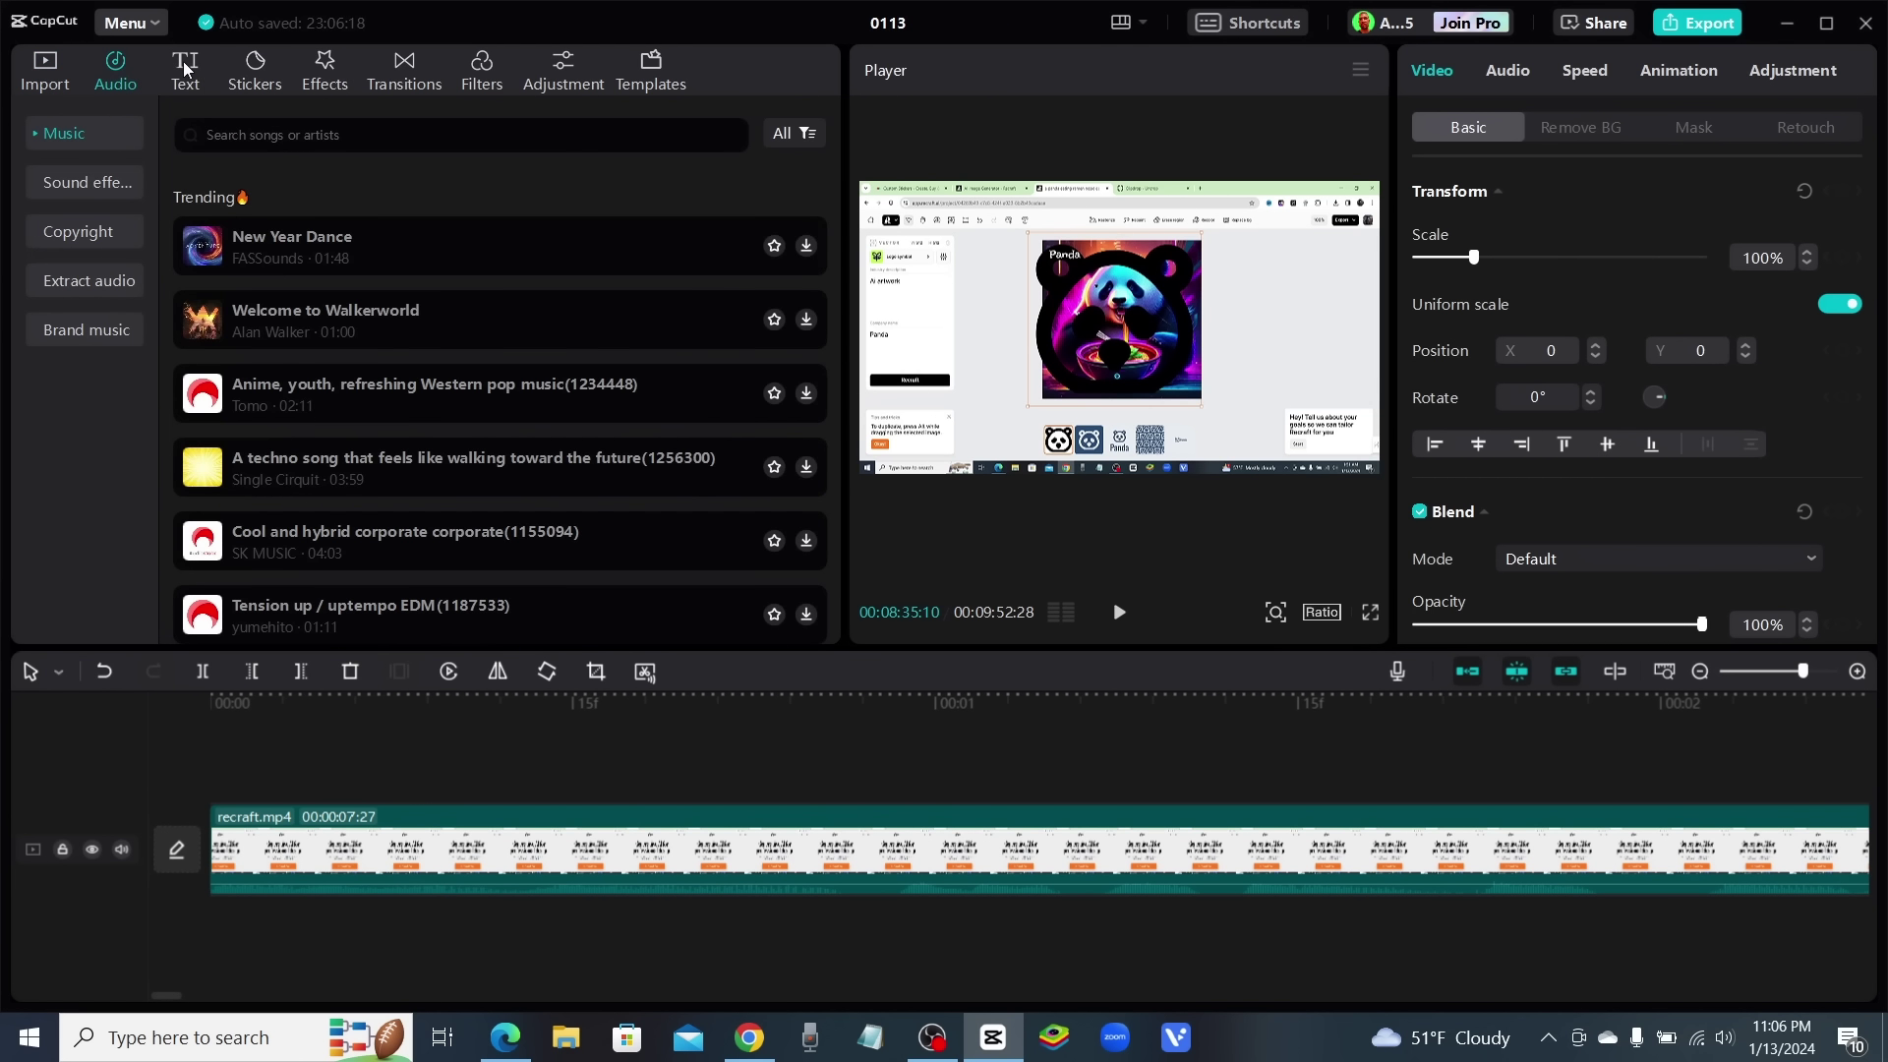
left_click(186, 69)
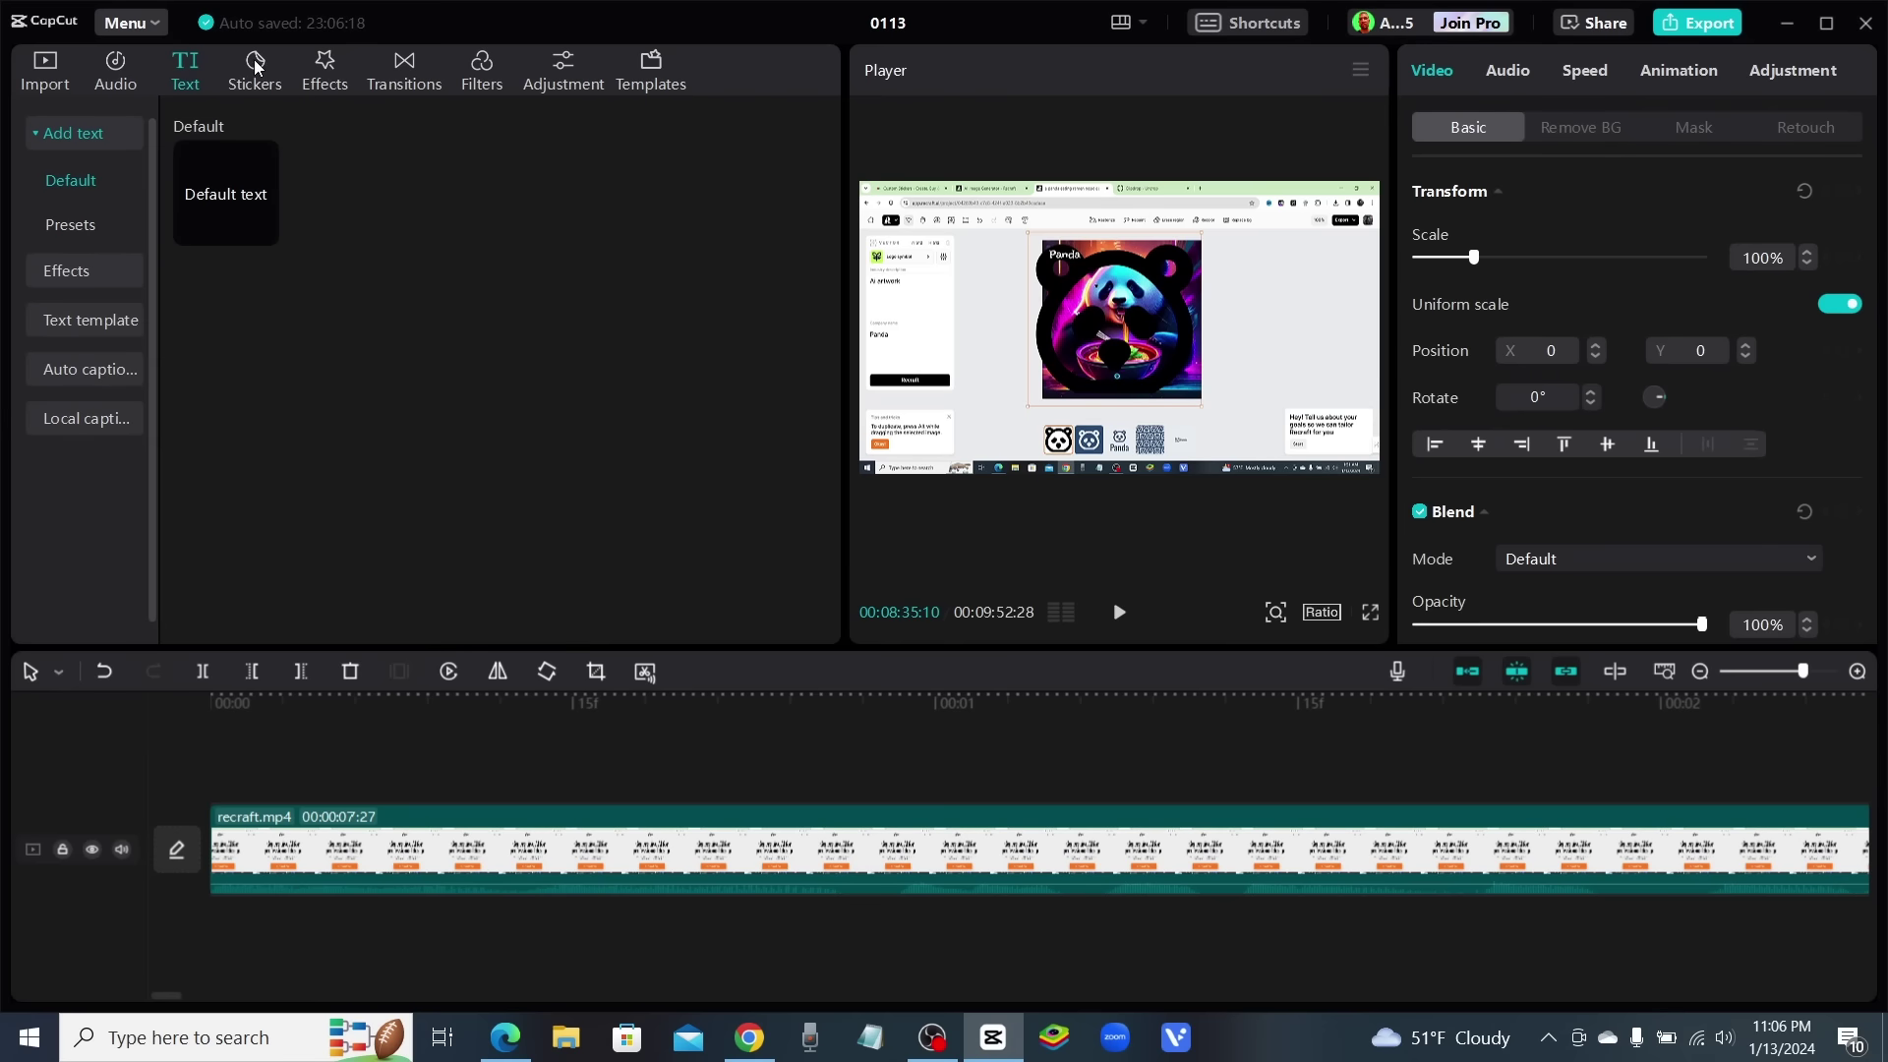
left_click(256, 65)
left_click(325, 69)
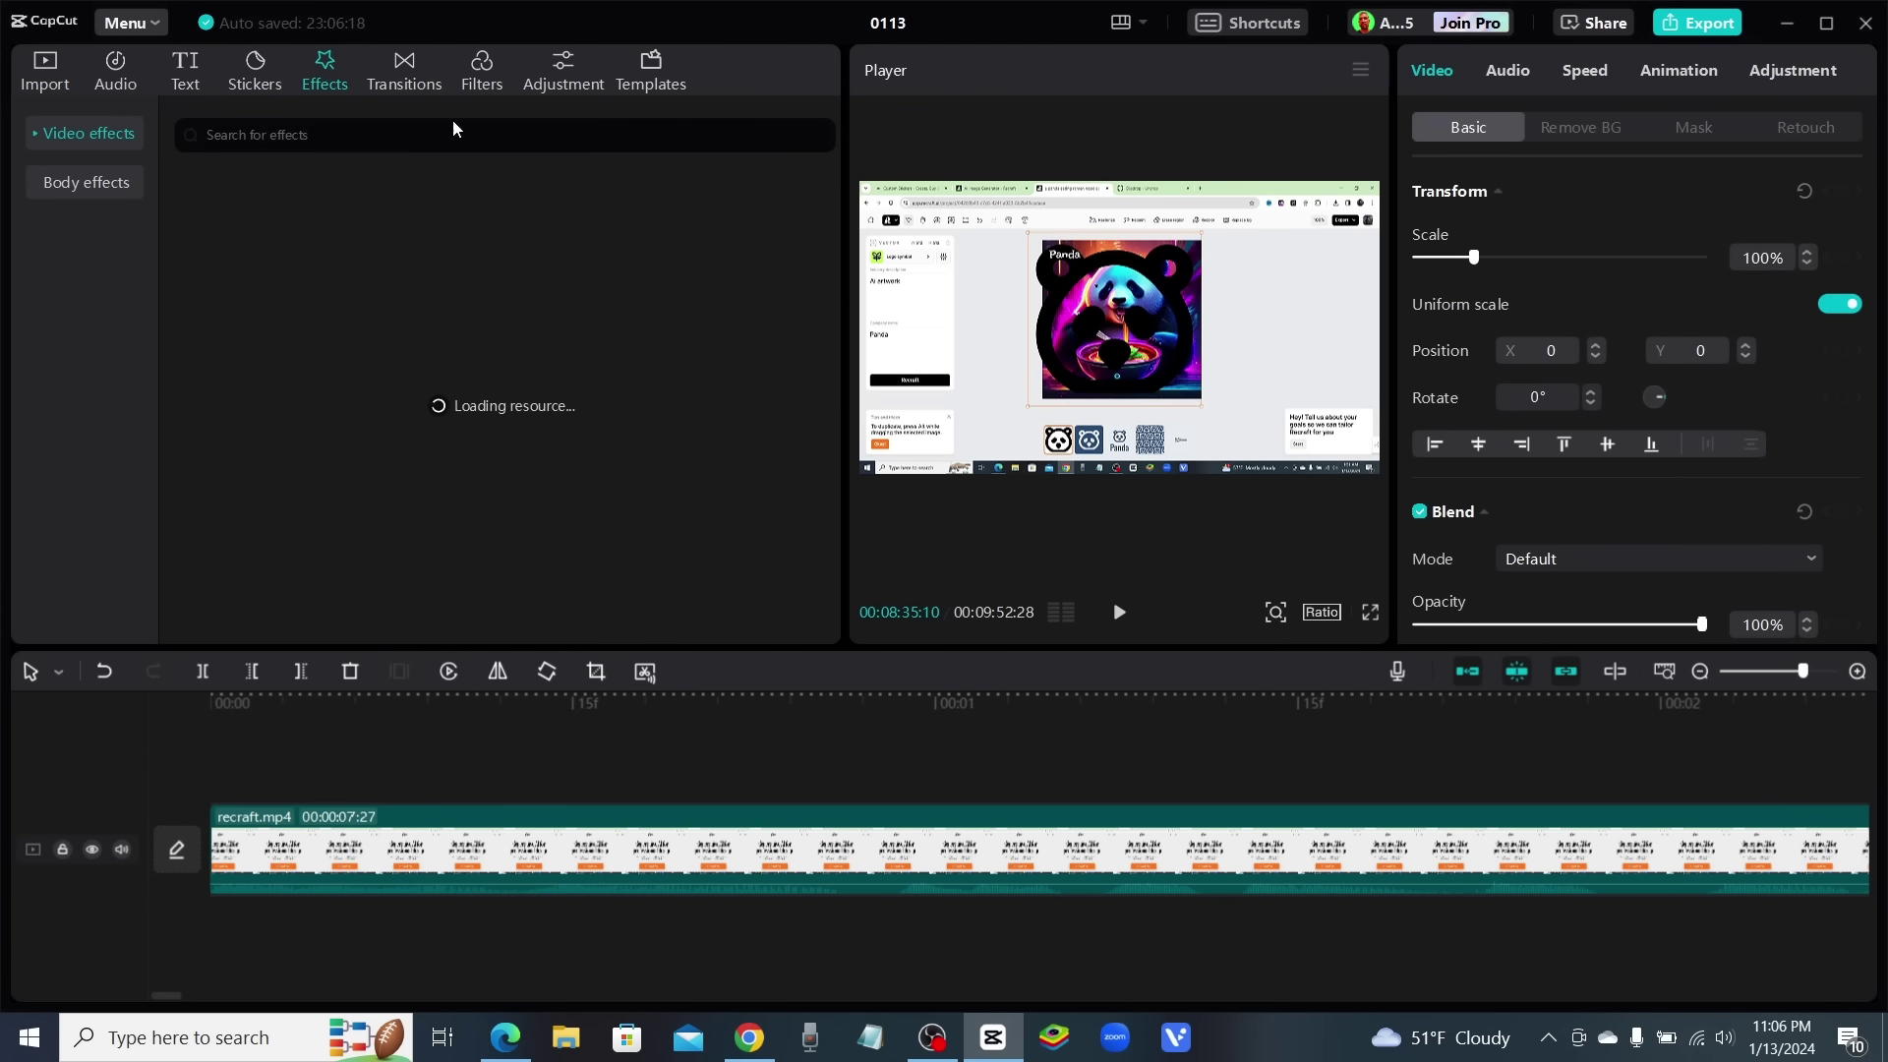
left_click(404, 68)
left_click(45, 69)
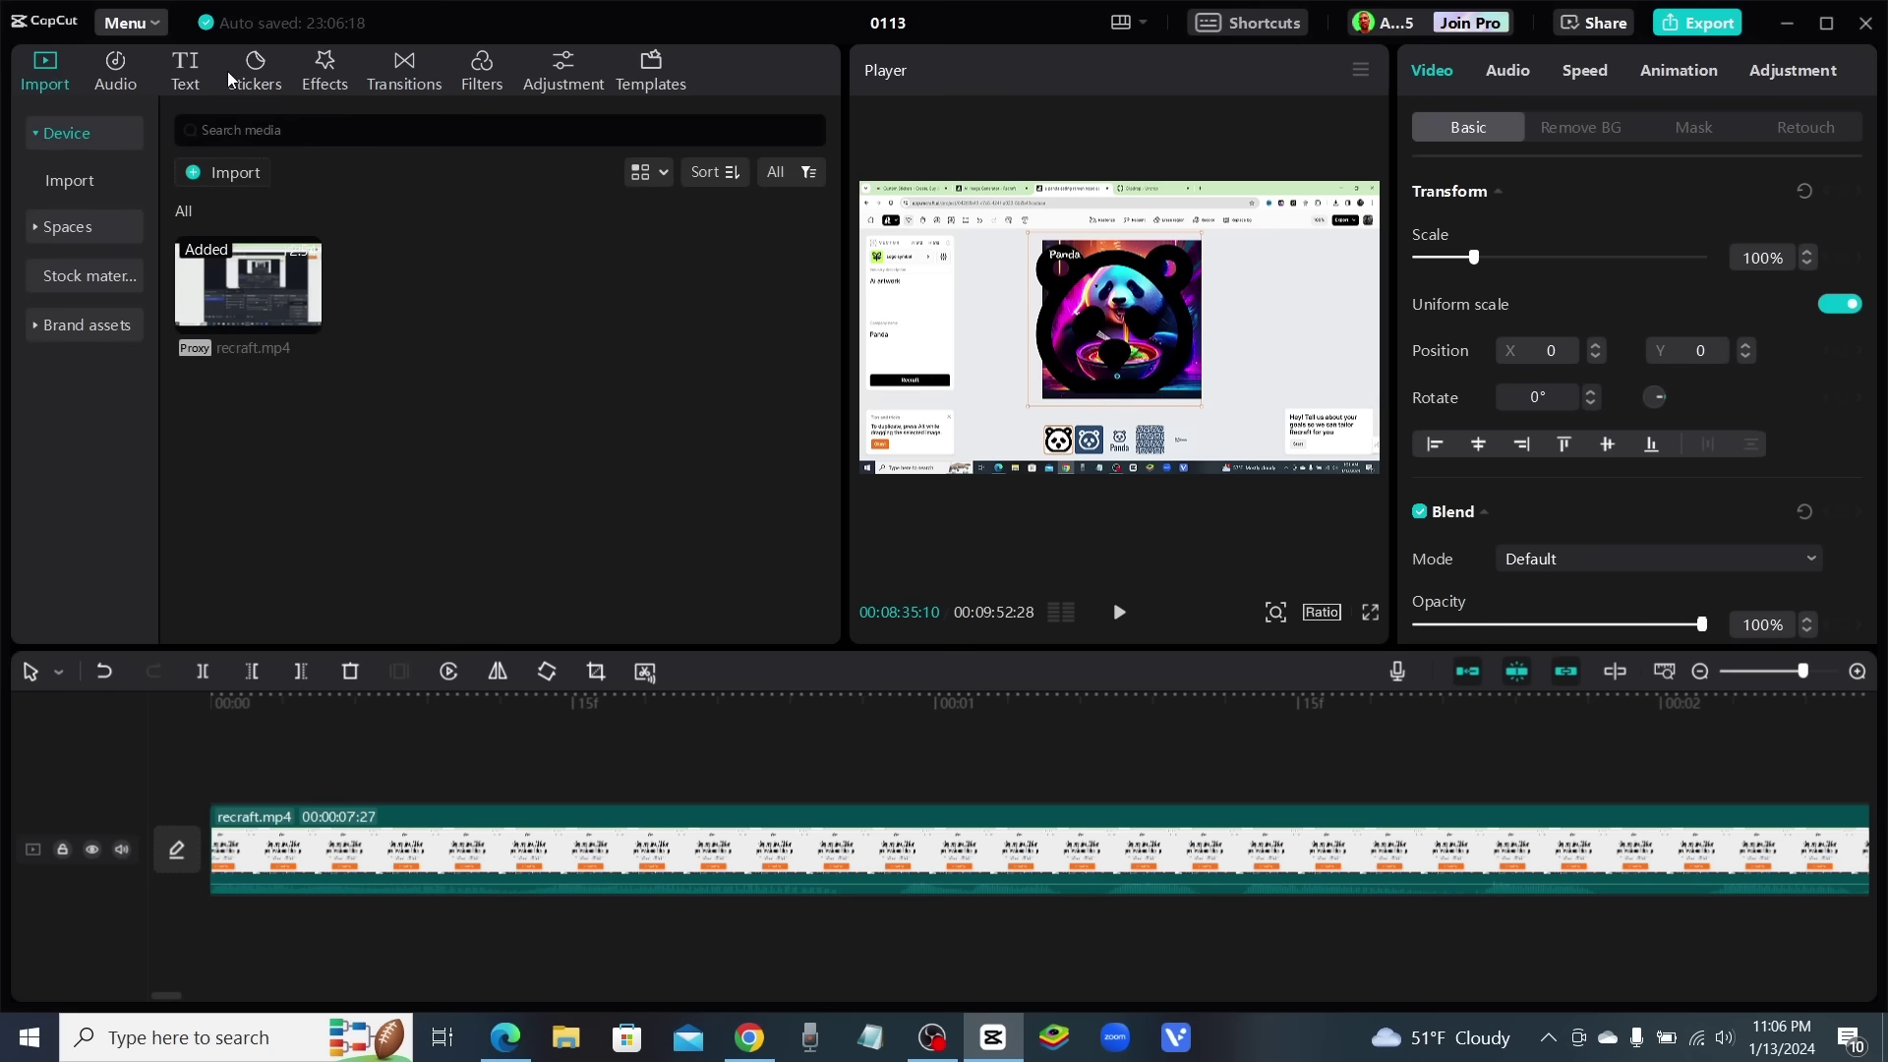
left_click(871, 863)
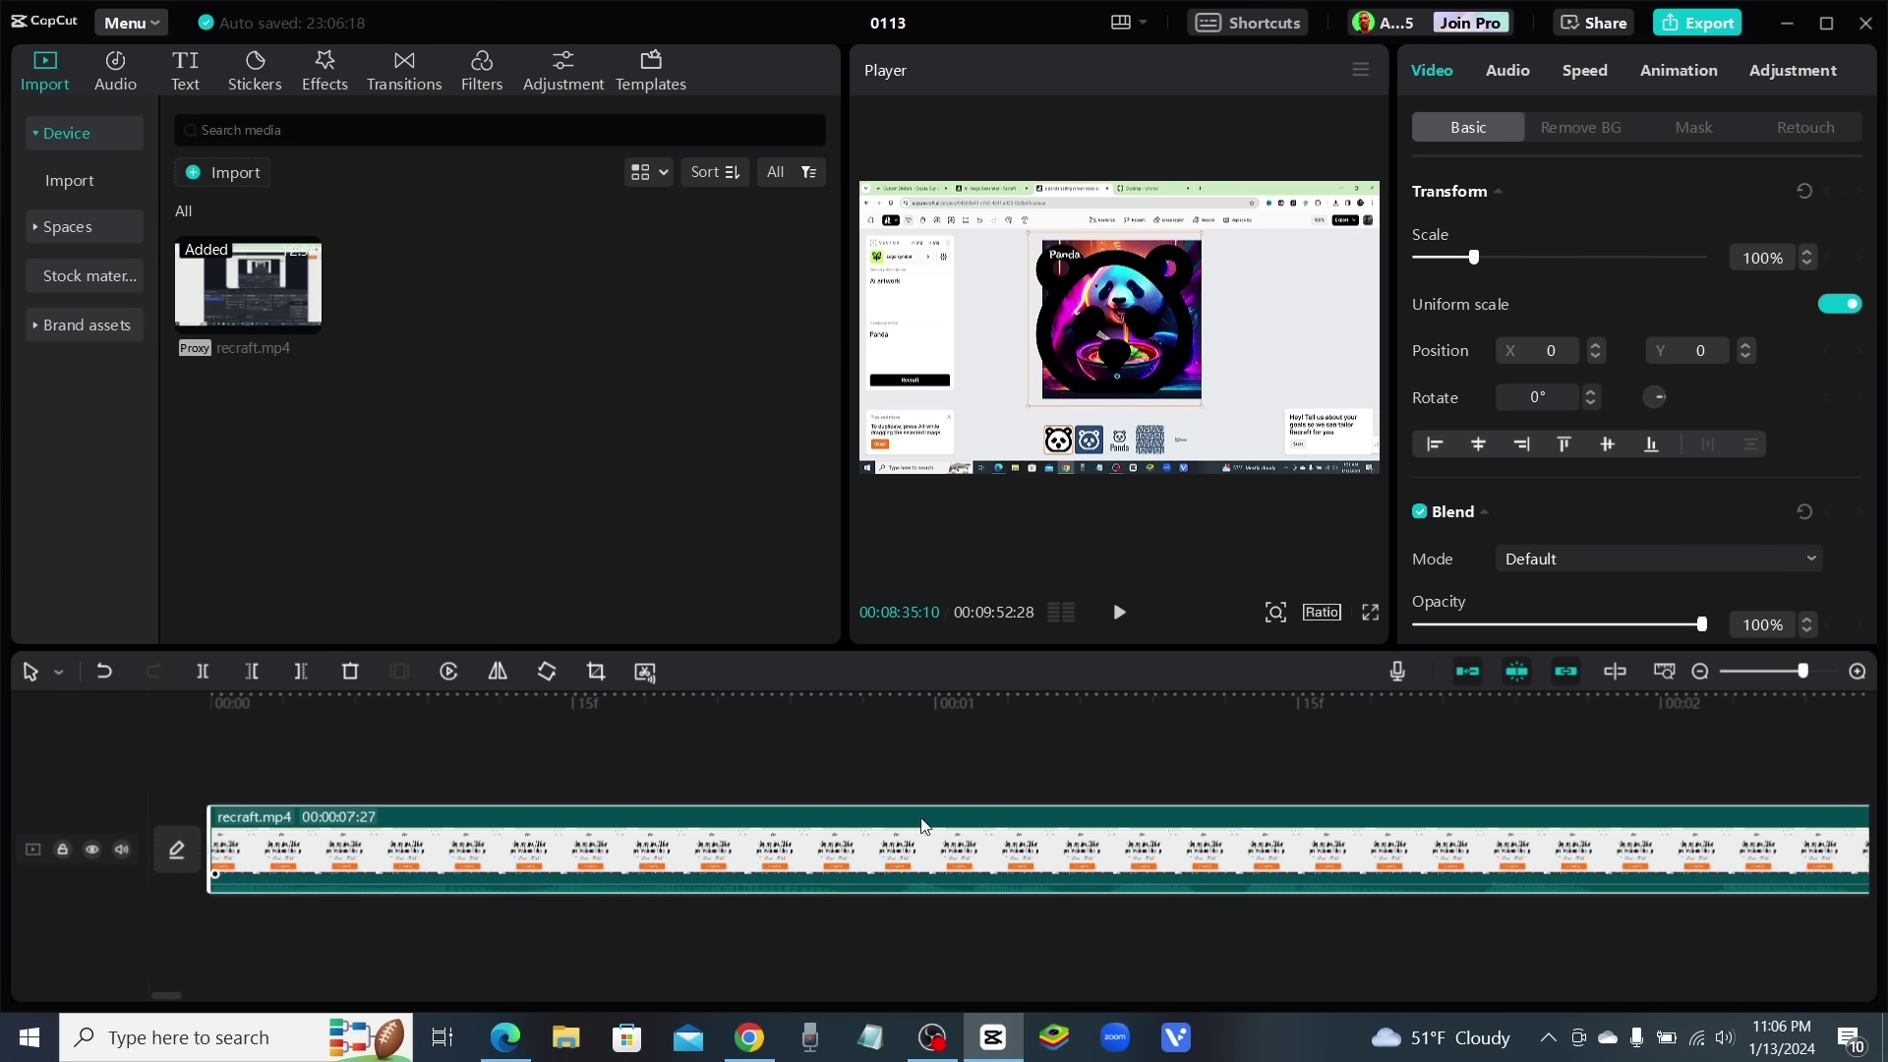
Reopen the transcript editor and scroll through the struck-through removed passages
left_click(644, 673)
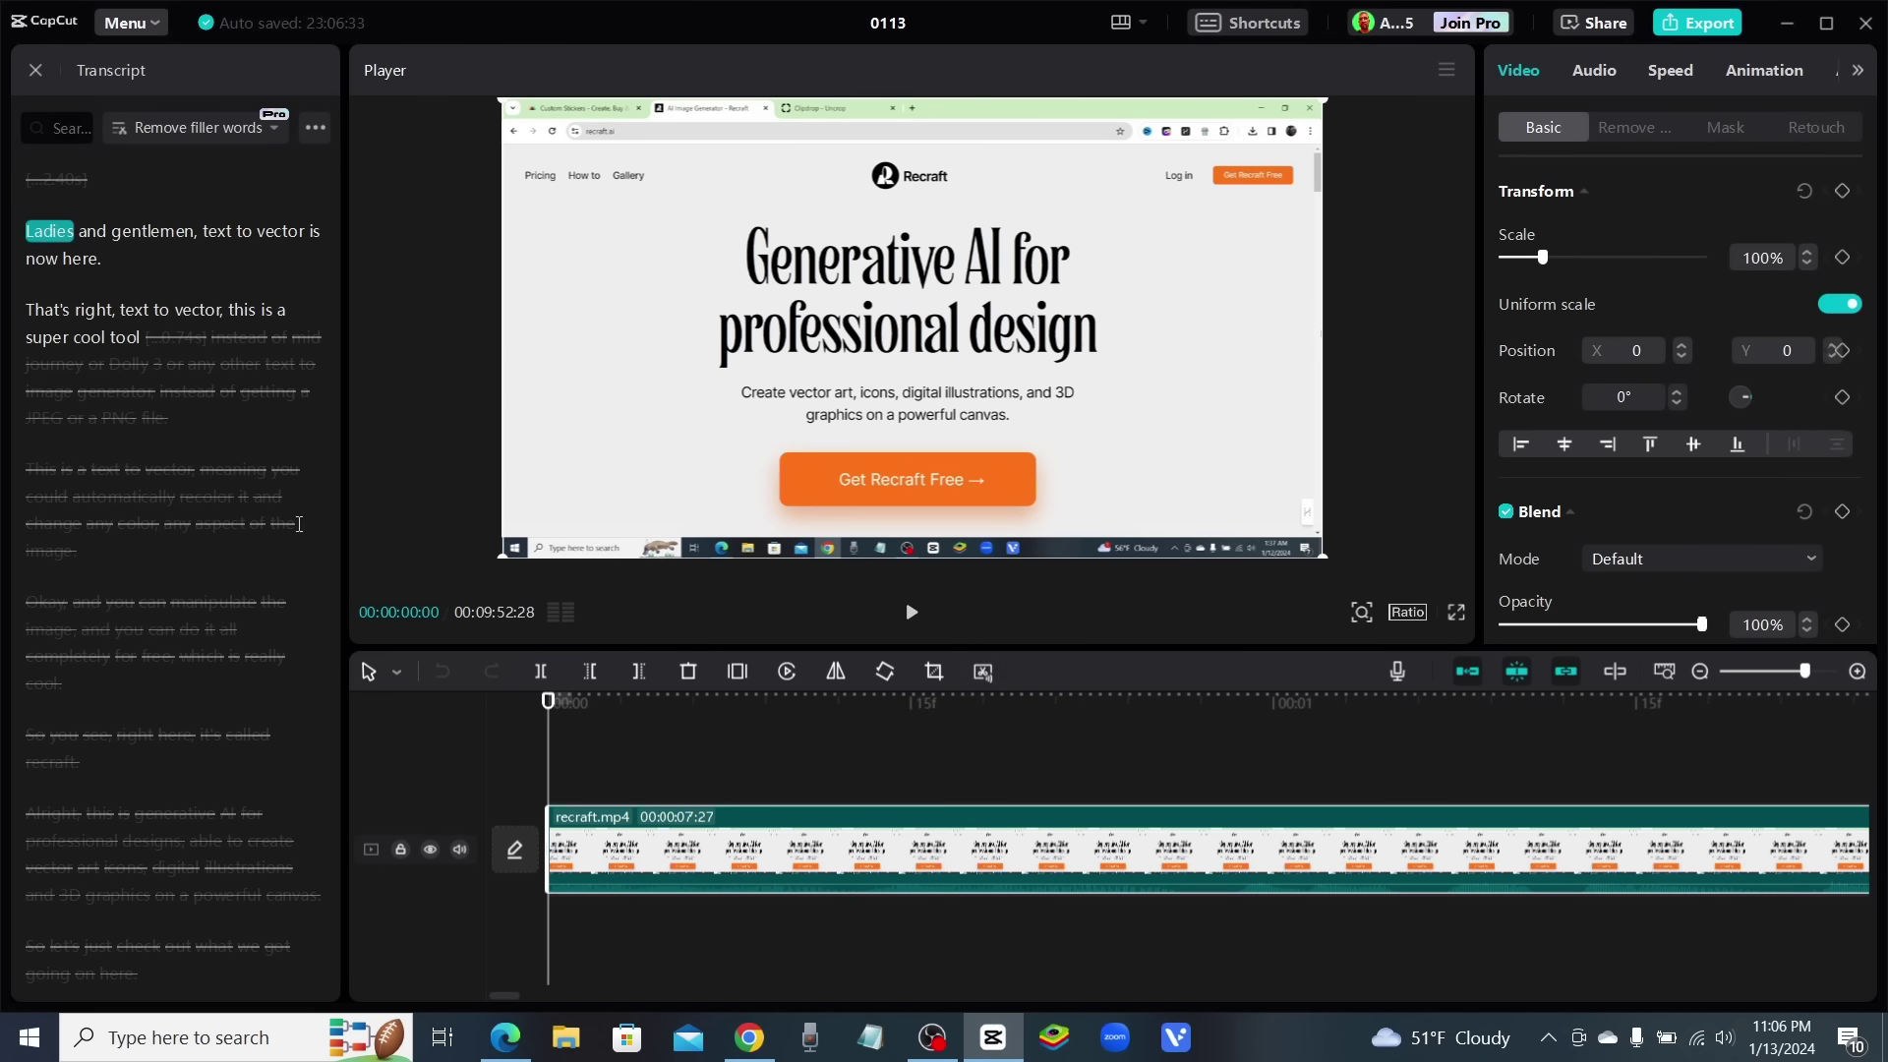
scroll(225, 528, "down", 1)
scroll(225, 528, "down", 20)
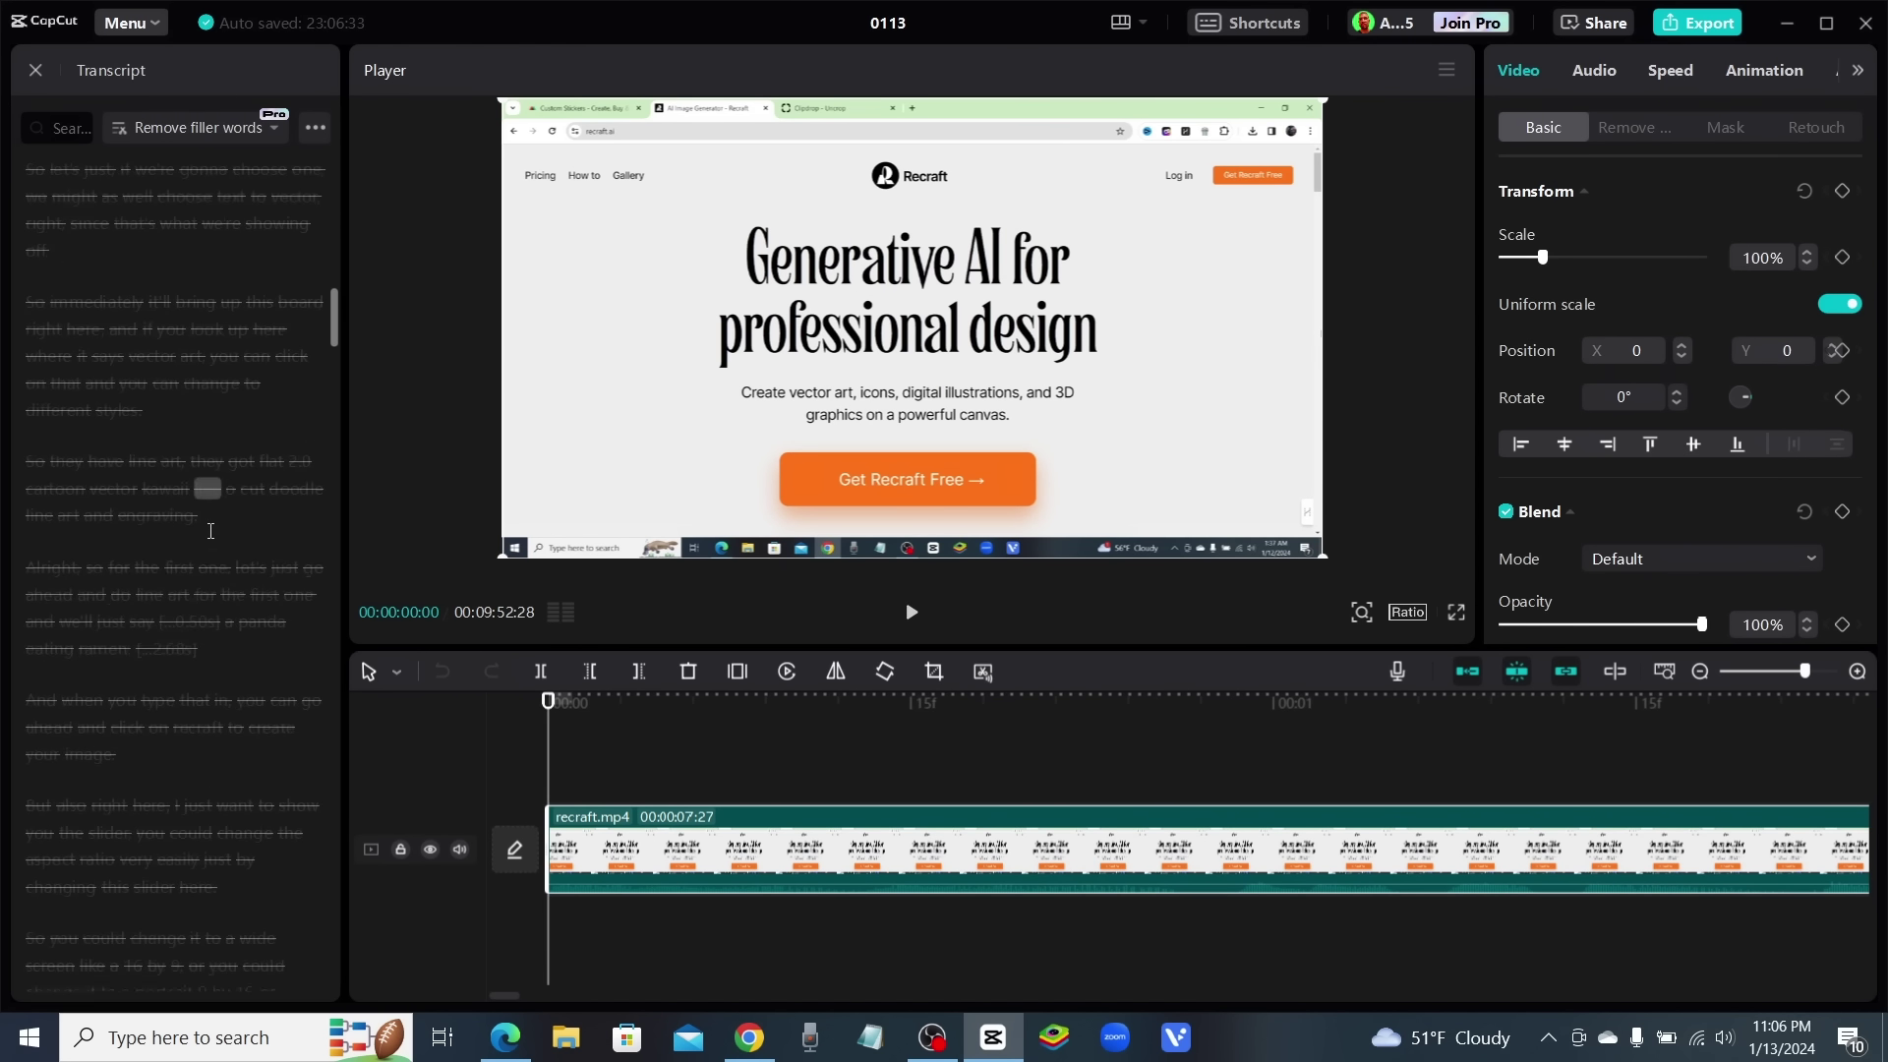